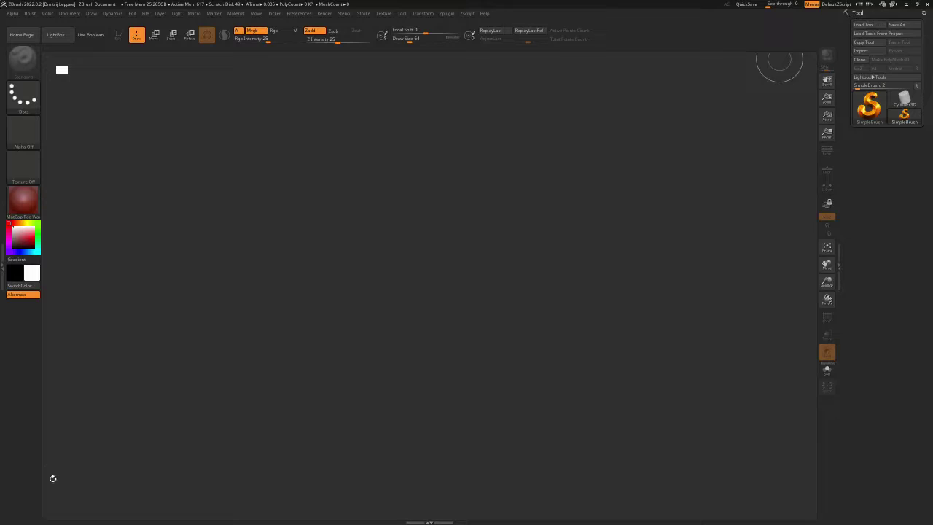
Place a Sphere3D at the centre of the canvas, make it editable and show the floor grid in front view
left_click(865, 111)
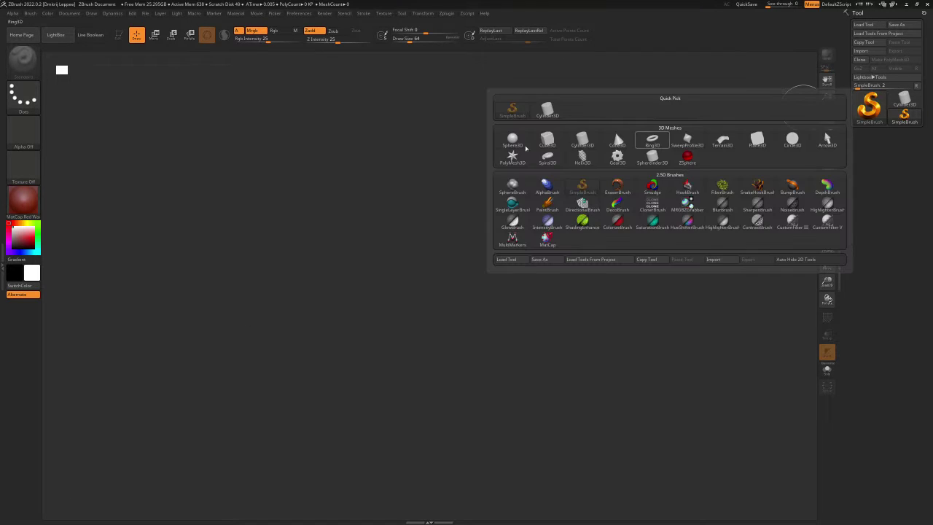
left_click(512, 142)
left_click_drag(414, 291, 414, 240)
left_click(119, 35)
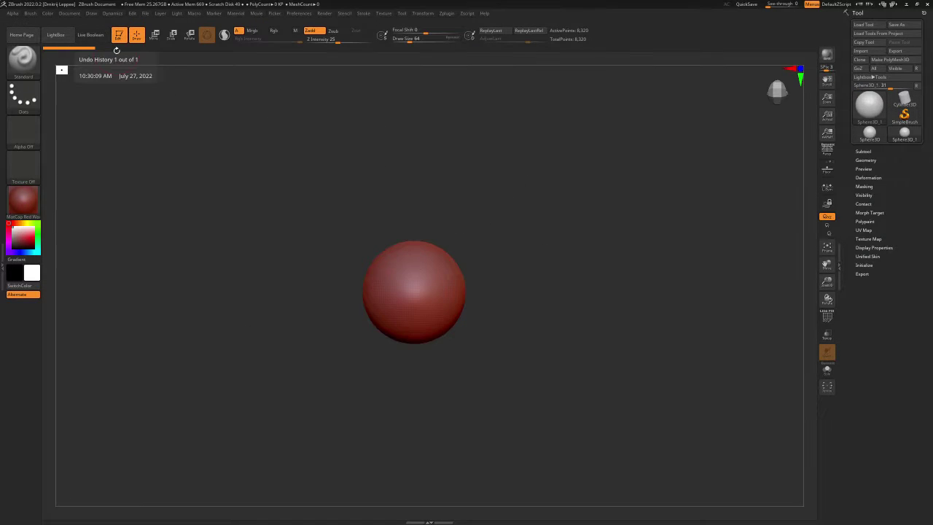
mouse_move(116, 50)
left_mouse_down()
mouse_move(564, 369)
mouse_move(576, 316)
mouse_move(560, 360)
mouse_move(563, 341)
left_mouse_up()
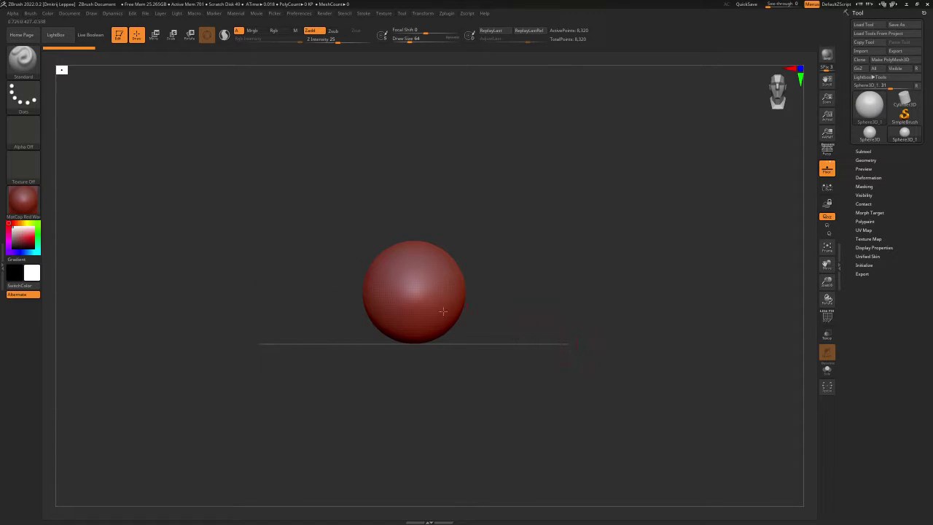
Stretch the sphere vertically into an egg shape and convert it to a PolyMesh3D
key("e")
left_click_drag(414, 267, 415, 246)
left_click(894, 59)
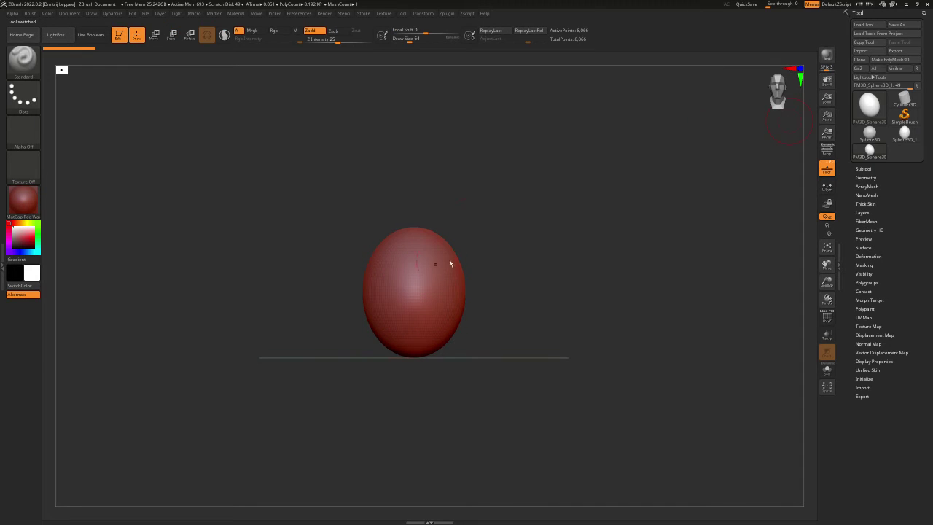
Carve two symmetrical eye sockets into the middle of the egg's front with a reduced ClayBuildup brush
key("b")
key("c")
key("b")
key("[")
mouse_move(387, 288)
left_mouse_down()
mouse_move(441, 292)
mouse_move(401, 295)
left_mouse_up()
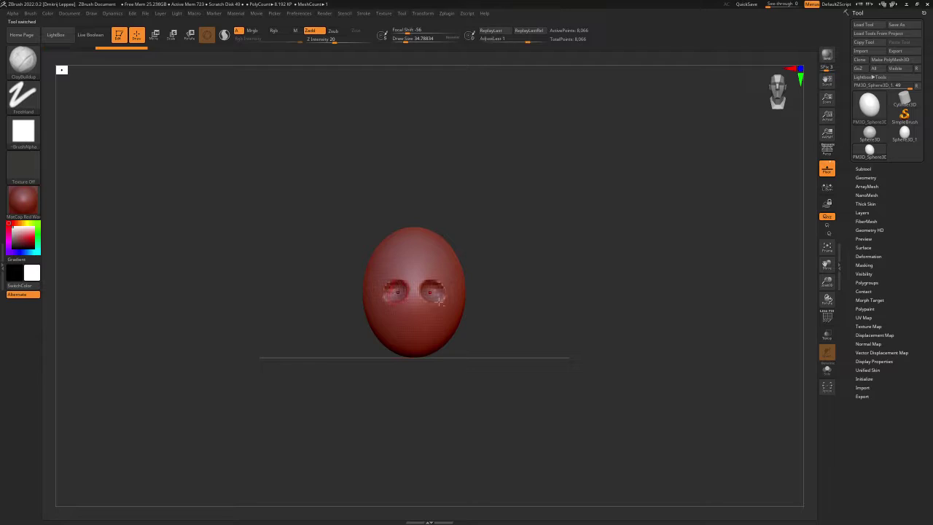
Carve the hollows below the cheekbones and the nasal opening between the eye sockets with ClayBuildup
scroll(408, 306, "up", 2)
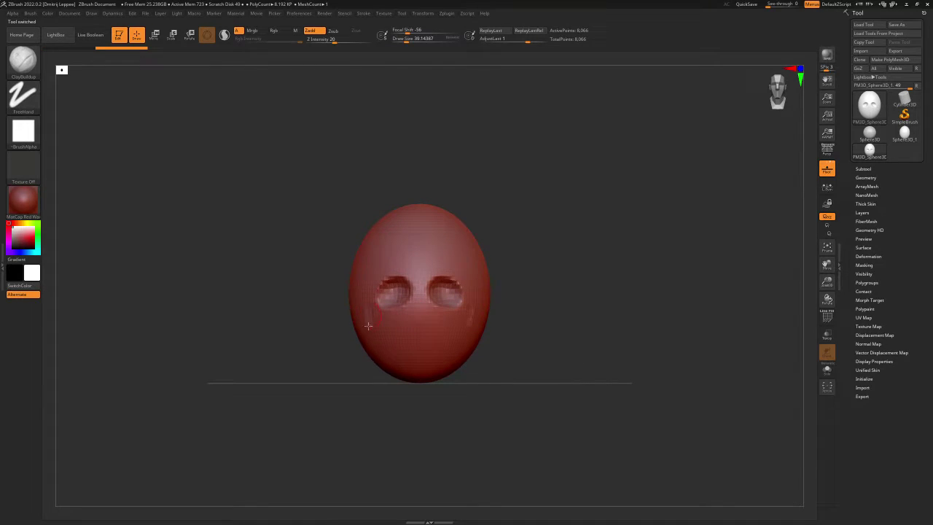
mouse_move(393, 322)
left_mouse_down()
mouse_move(386, 355)
mouse_move(377, 322)
mouse_move(418, 321)
left_mouse_up()
key("[")
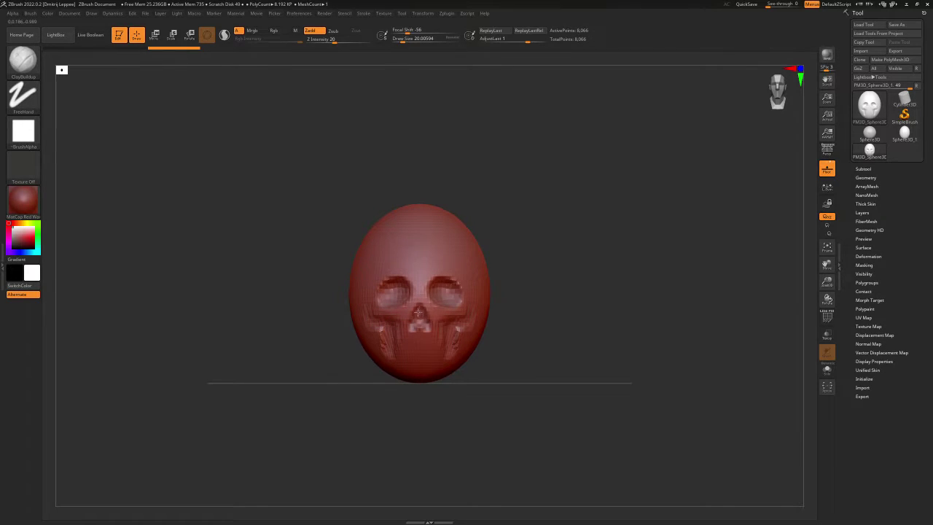
Set the draw size to about 59 and block in the mouth and teeth area below the nasal opening
key("s")
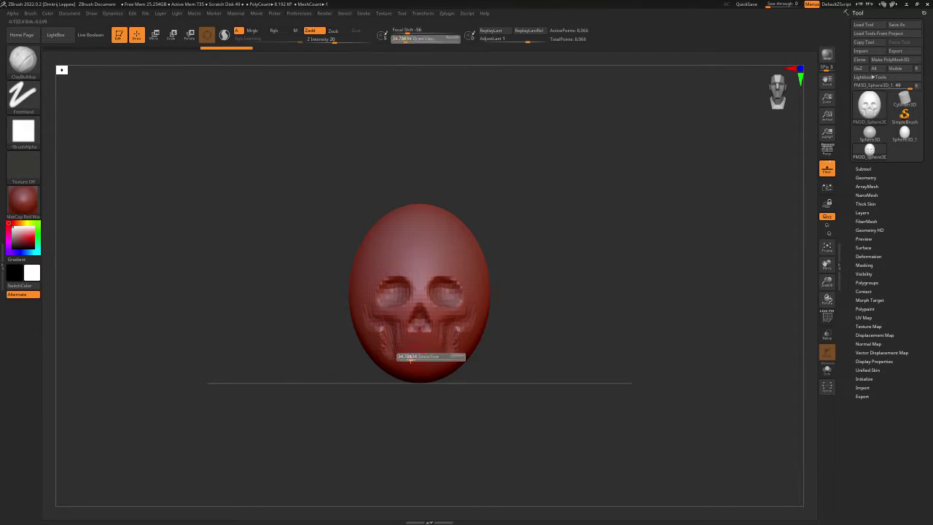
left_click(416, 356)
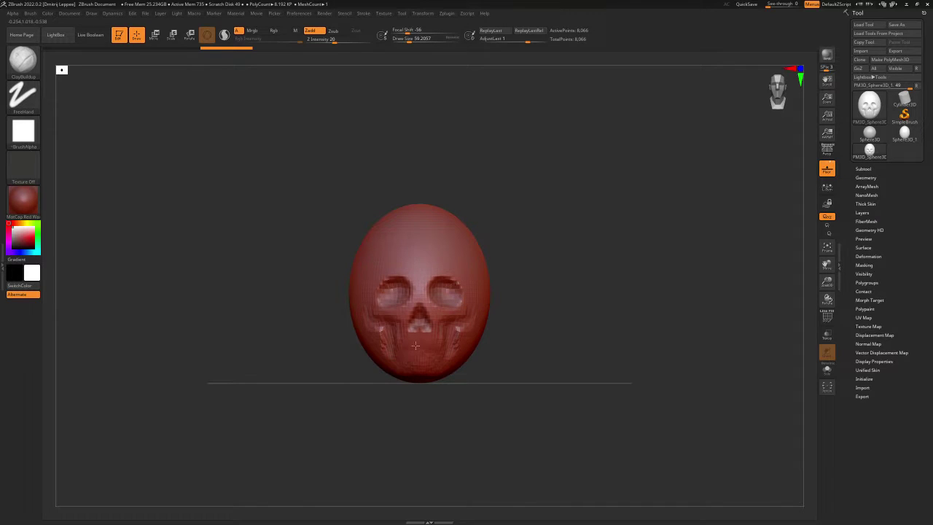
left_click_drag(415, 345, 413, 341)
Carve the temple lines on both sides of the forehead, running up from the outer eye sockets
key("[")
left_click_drag(373, 281, 370, 245)
key("]")
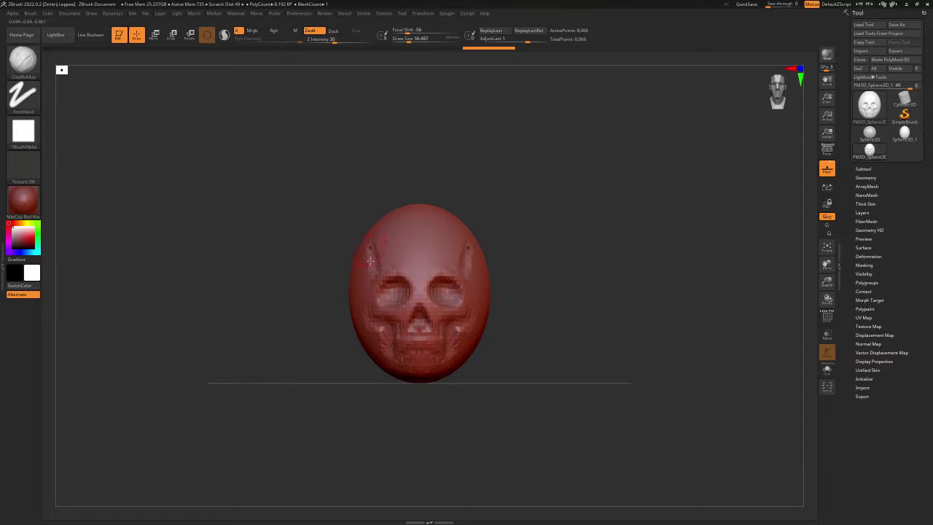
Switch to the Move brush and restore white as the active colour on the skull
left_click_drag(324, 347, 447, 318)
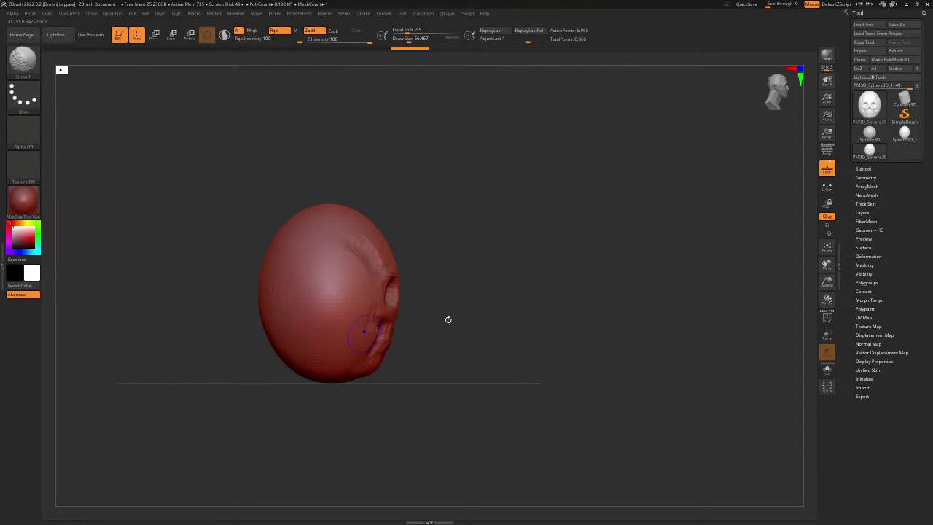
key("b")
key("m")
key("v")
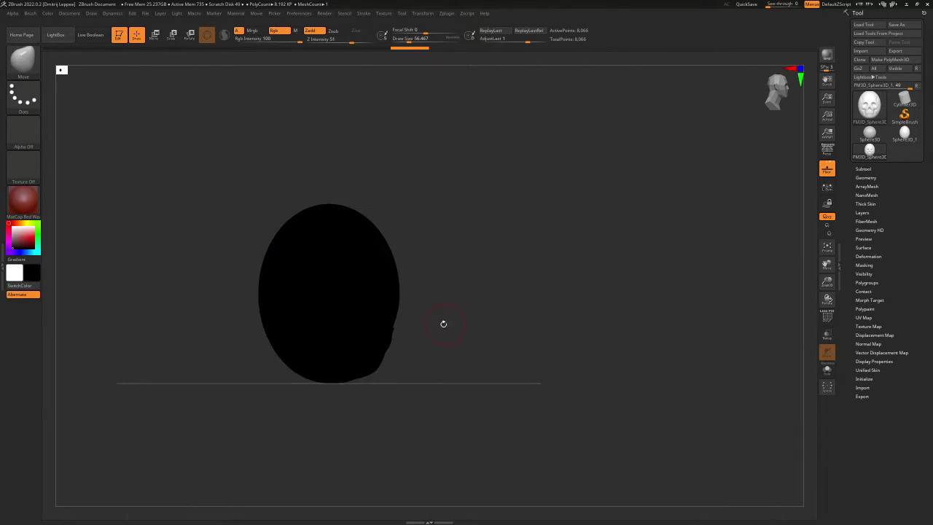
key("c")
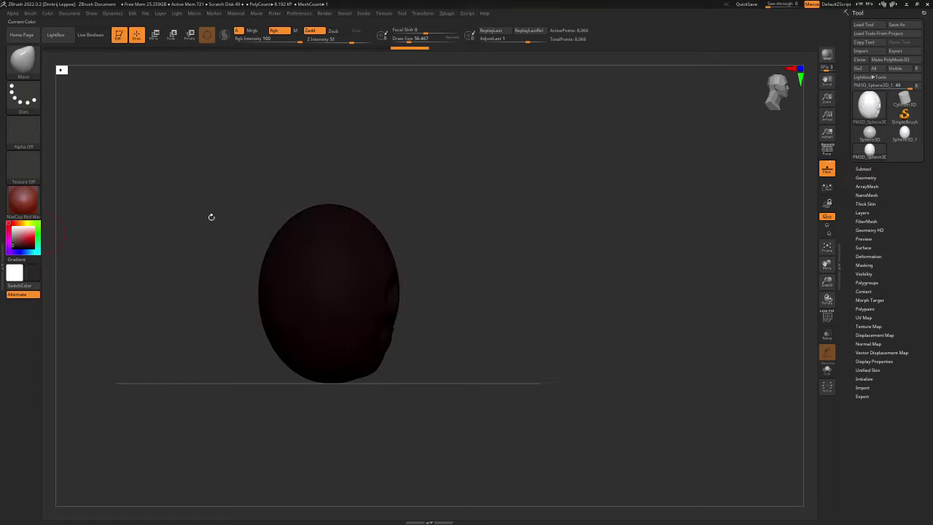
left_click_drag(16, 240, 9, 224)
left_click_drag(260, 217, 470, 310)
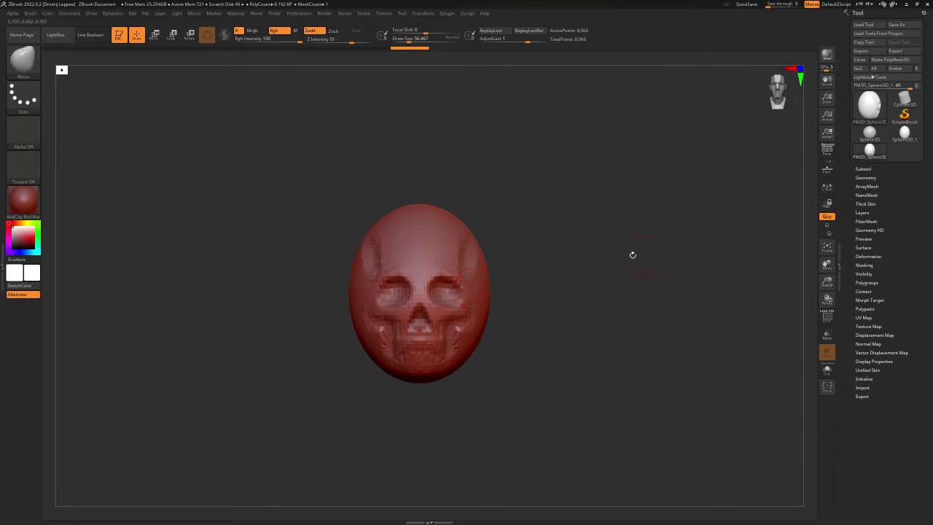
Reshape the skull's outer silhouette and jaw with the Move brush at a draw size of about 108
key("b")
key("m")
key("v")
key("s")
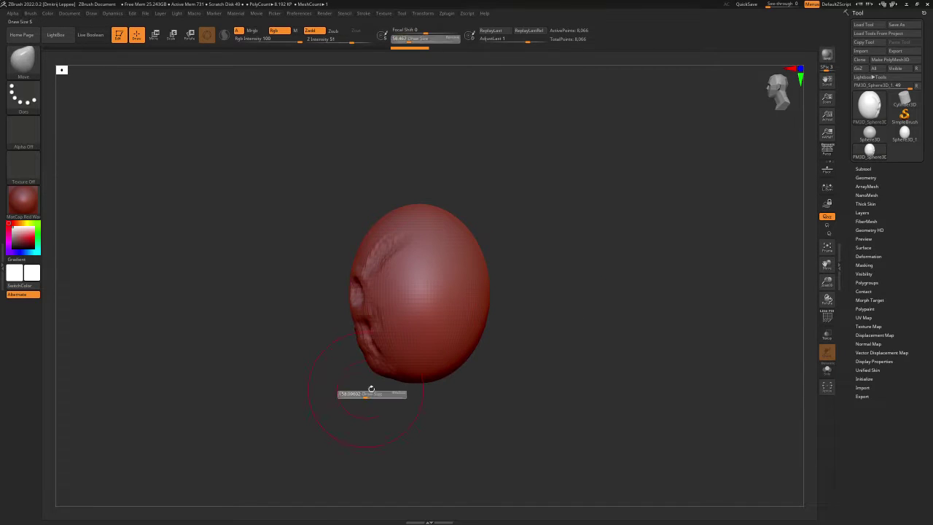
left_click_drag(370, 389, 368, 314)
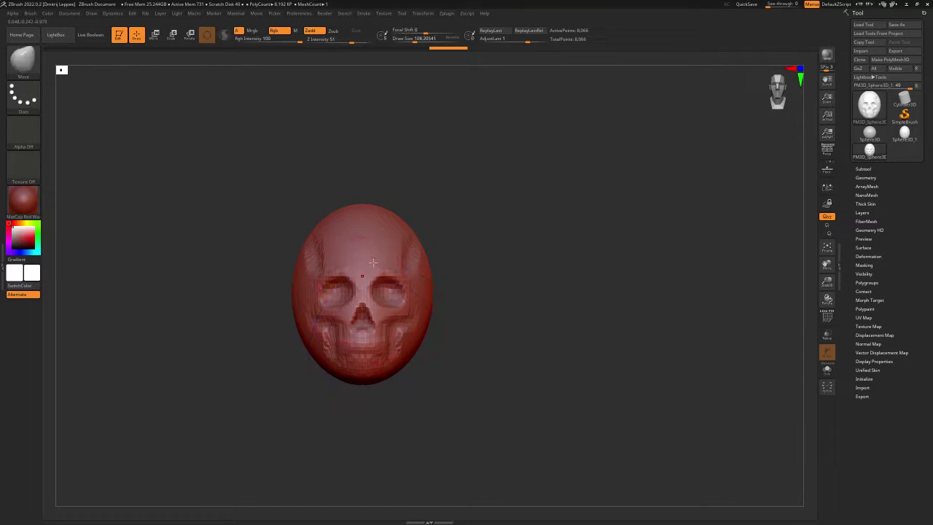
mouse_move(443, 209)
left_mouse_down()
mouse_move(423, 236)
mouse_move(409, 227)
mouse_move(424, 277)
mouse_move(398, 352)
left_mouse_up()
Build up the cheekbones and deepen the hollows below them with ClayBuildup, adjusting the draw size between strokes
key("b")
key("c")
key("b")
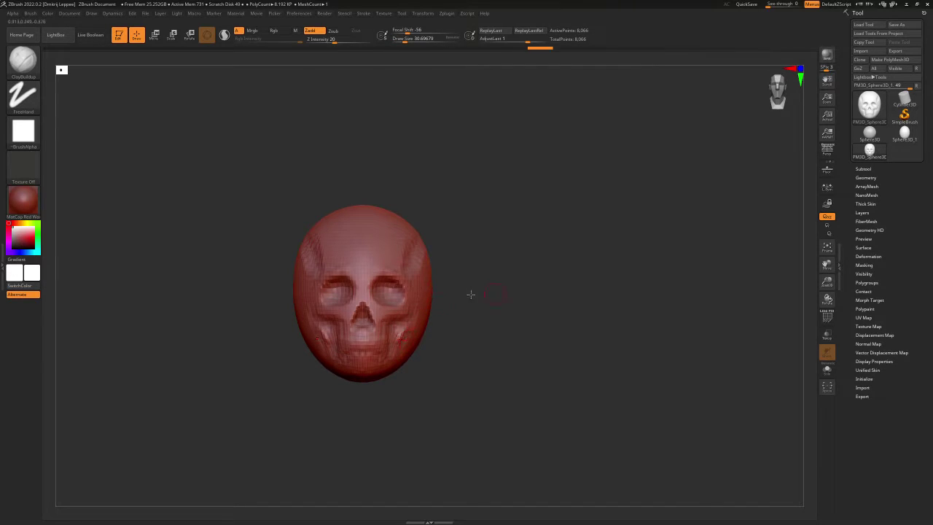
left_click_drag(468, 292, 411, 309)
key("s")
left_click(411, 308)
mouse_move(402, 310)
right_mouse_down()
mouse_move(334, 314)
mouse_move(493, 271)
mouse_move(388, 342)
right_mouse_up()
key("bracketright")
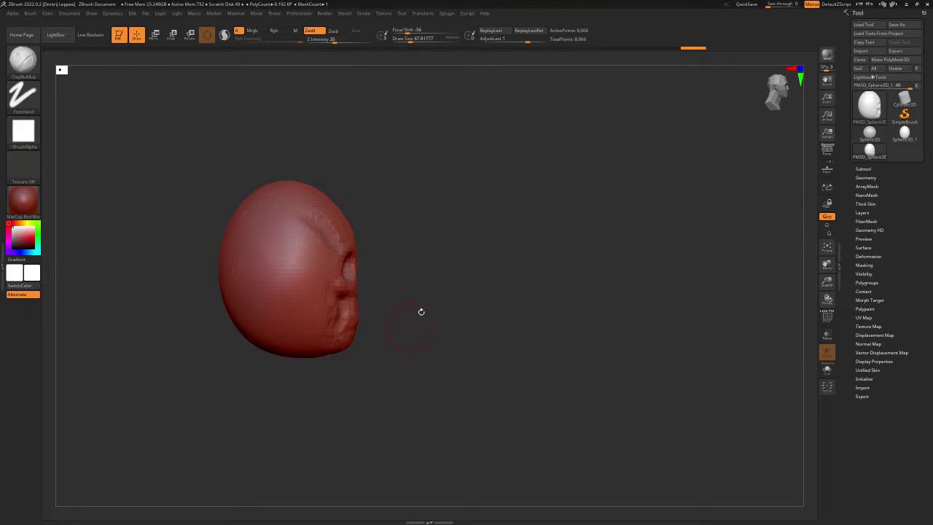
right_click_drag(421, 311, 587, 209, "shift")
Switch to Twitch Studio to check the stream's chat settings, and return to ZBrush
left_click(909, 5)
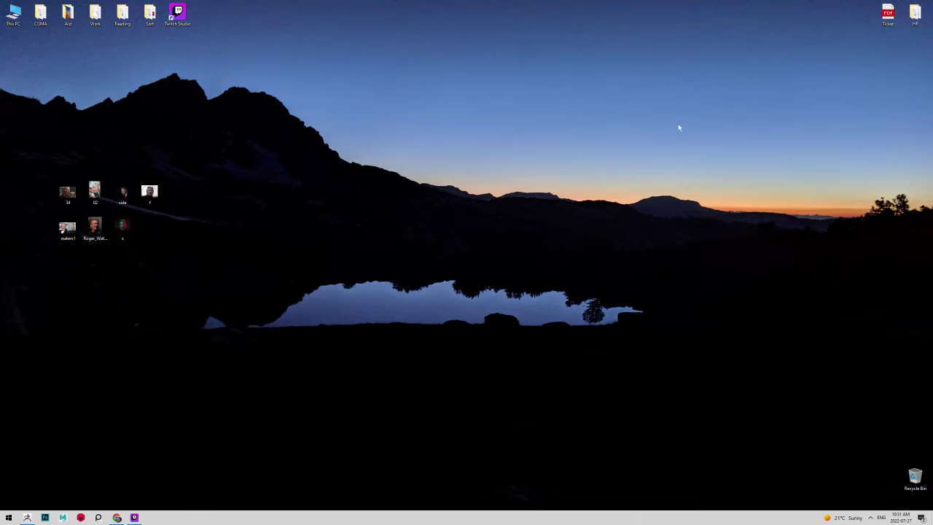
left_click(136, 517)
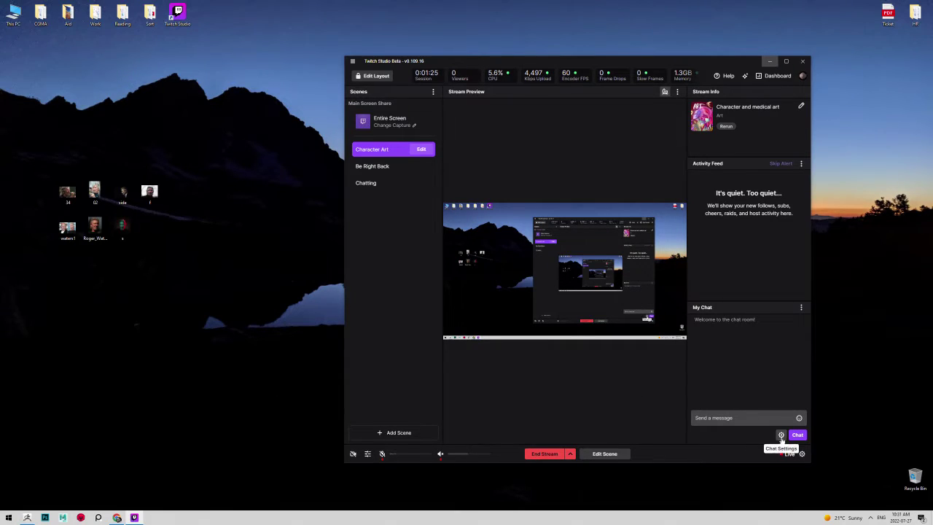
left_click(781, 434)
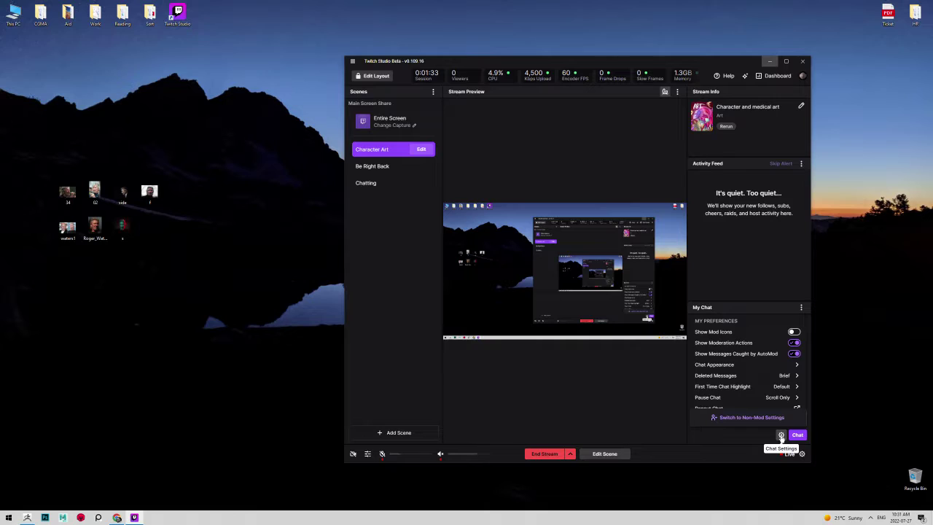
left_click(780, 435)
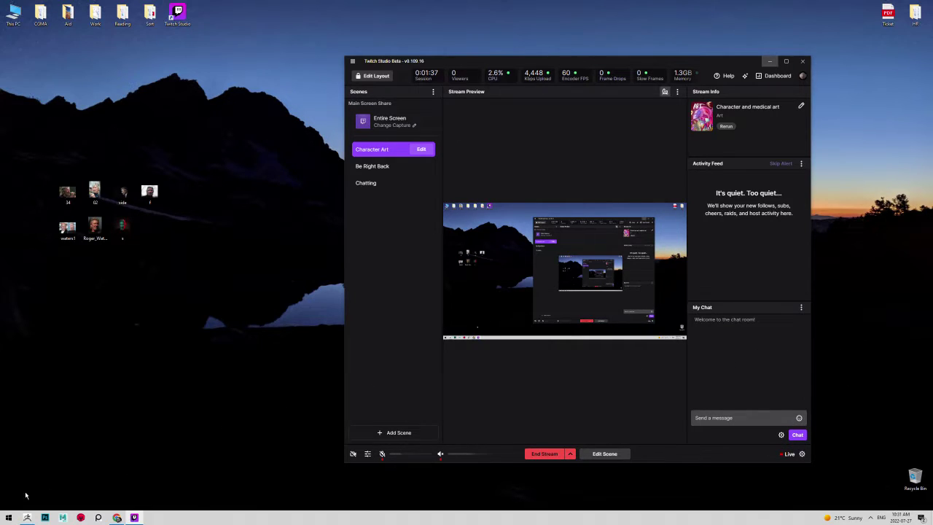
left_click(27, 517)
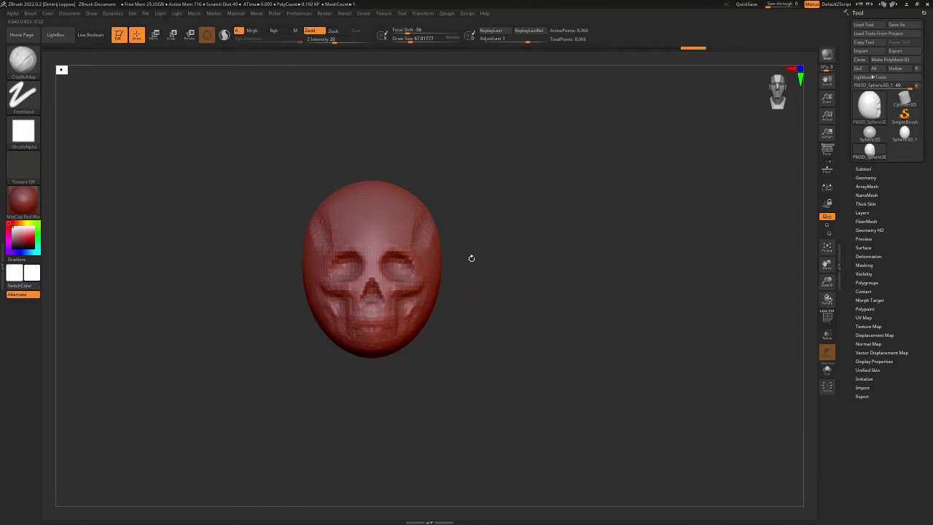
Refine the outer rim of the eye socket and the temple with ClayBuildup strokes
mouse_move(471, 258)
left_mouse_down()
mouse_move(518, 255)
mouse_move(466, 233)
left_mouse_up()
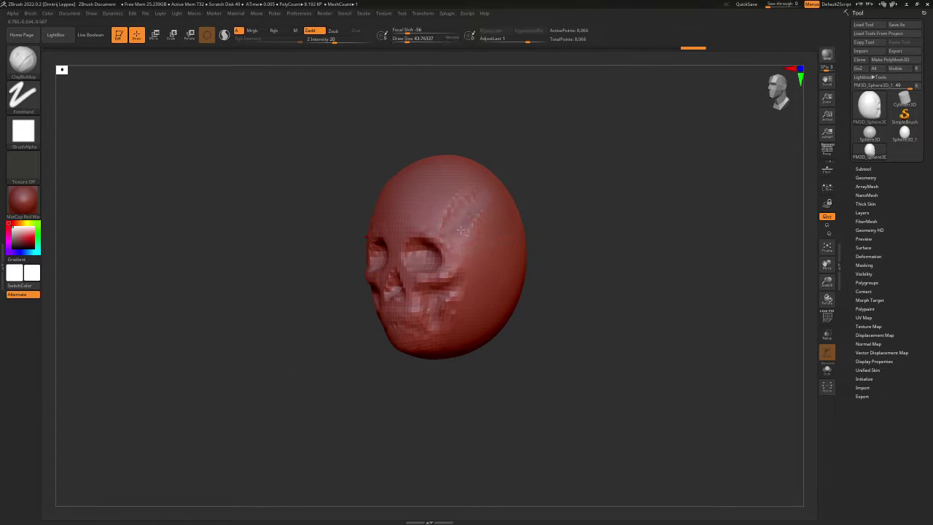
mouse_move(464, 261)
right_mouse_down()
mouse_move(458, 276)
mouse_move(647, 208)
mouse_move(529, 241)
mouse_move(466, 238)
right_mouse_up()
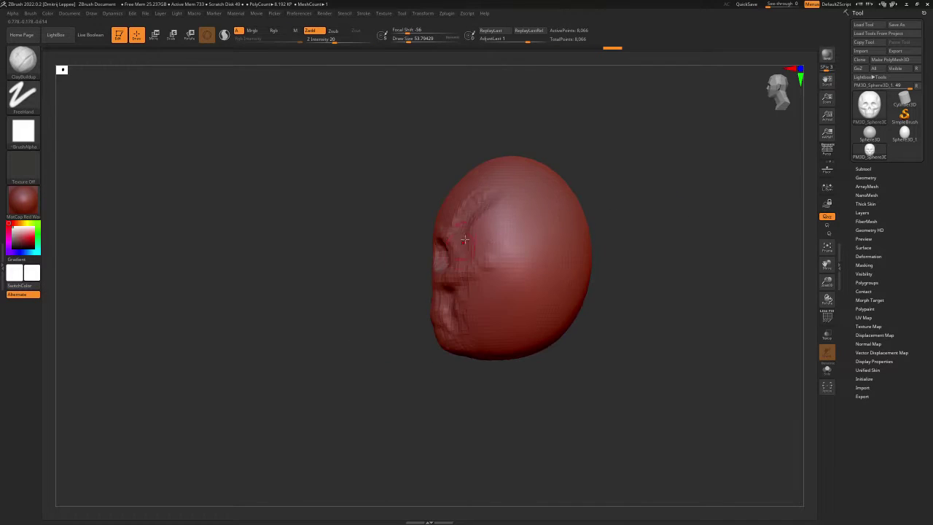
Pull the brow and nasal bone forward in the side profile with a reduced Move brush
key("b")
key("m")
key("v")
key("s")
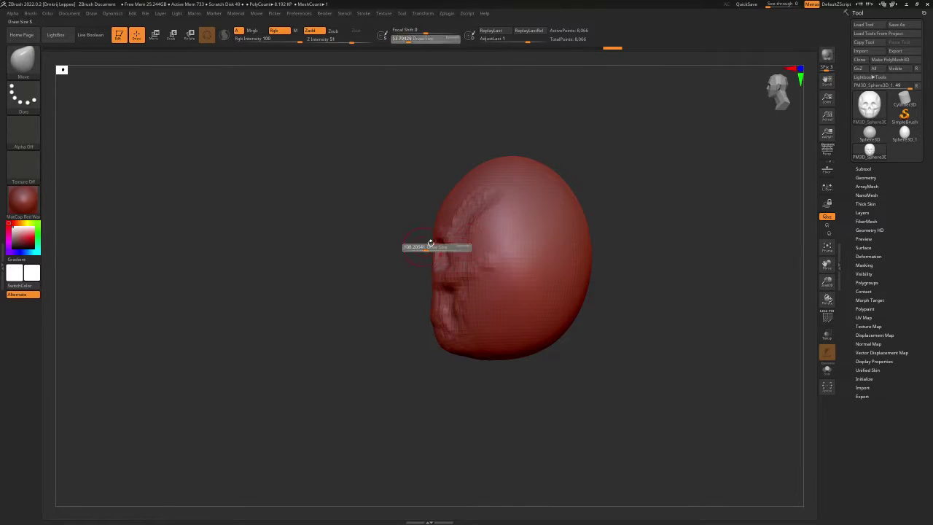
key("bracketleft")
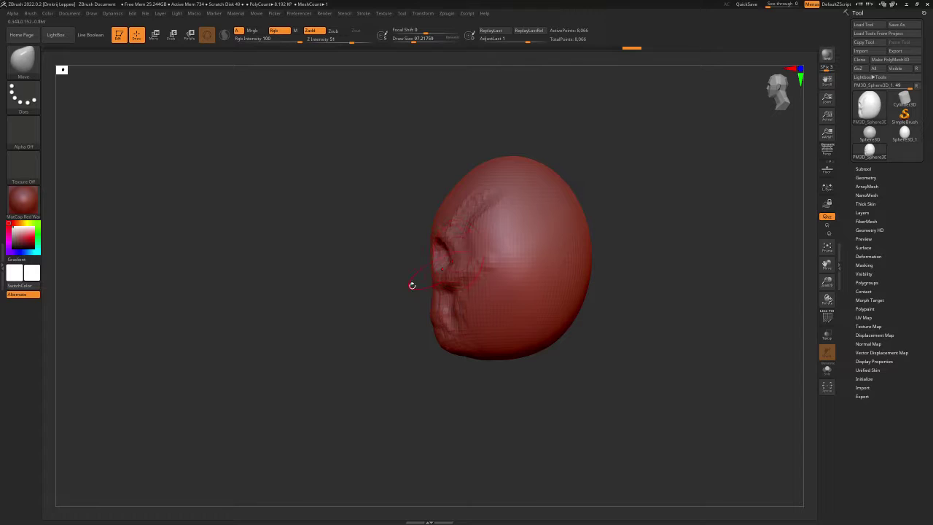
mouse_move(411, 285)
right_mouse_down("shift")
mouse_move(394, 252)
mouse_move(500, 246)
right_mouse_up("shift")
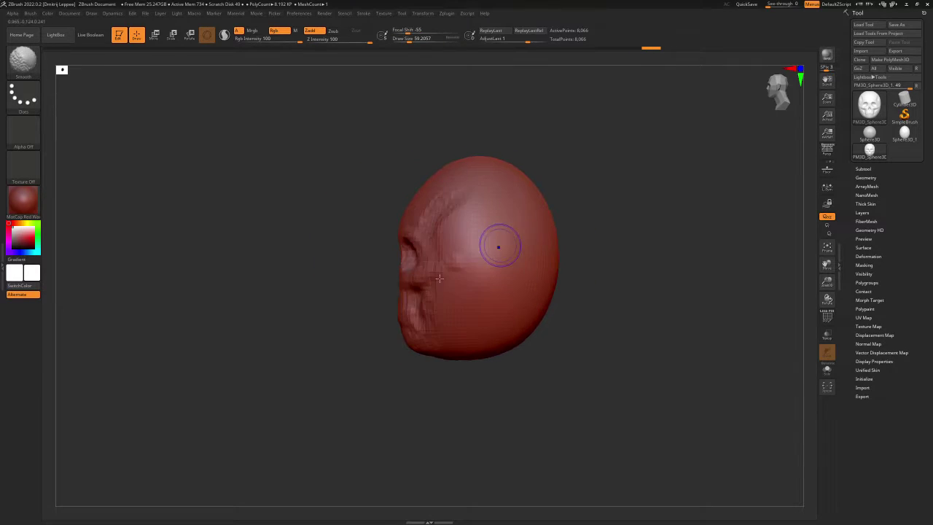
mouse_move(439, 278)
right_mouse_down()
mouse_move(385, 296)
mouse_move(402, 269)
mouse_move(381, 313)
right_mouse_up()
Flatten the top of the cranium in side view with a much larger Move brush
key("bracketright")
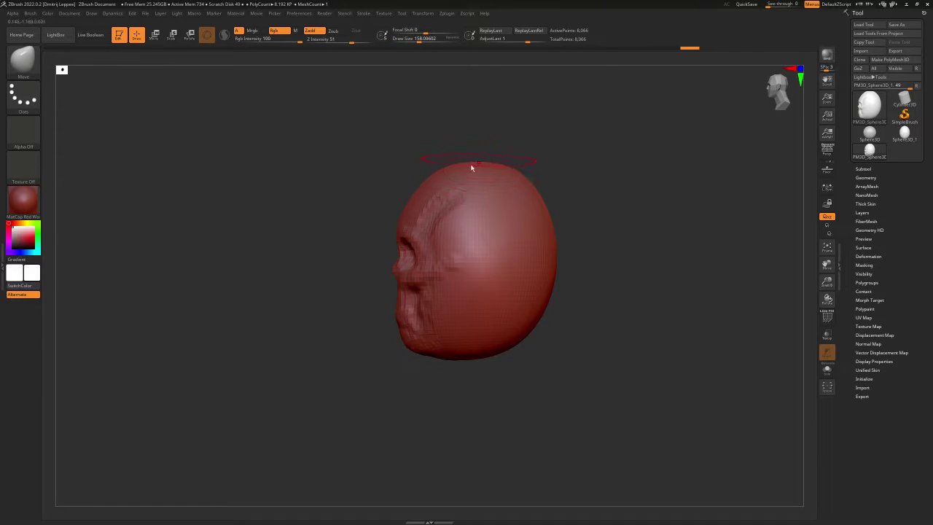
key("bracketright")
key("bracketright")
key("bracketright")
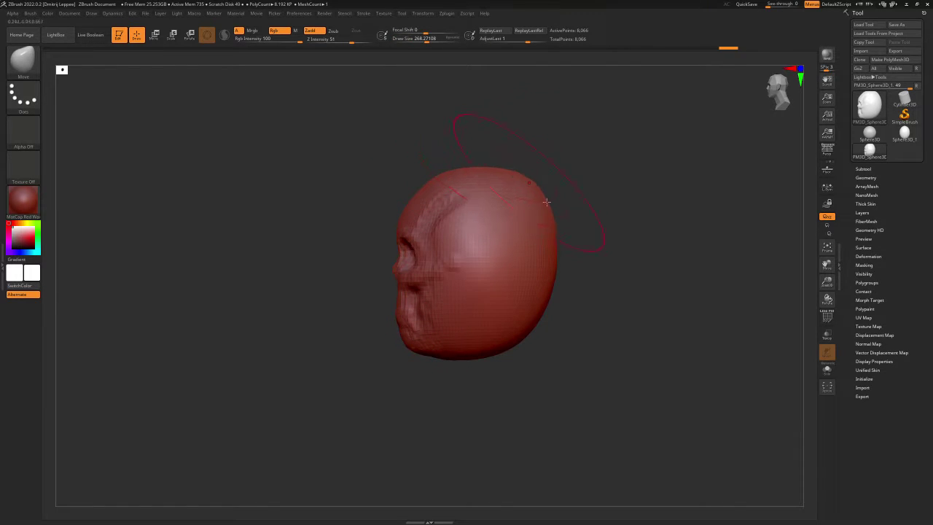
key("bracketleft")
Round off the top and sides of the cranium in front view, gradually reducing the Move brush size
right_click_drag(547, 202, 572, 199, "shift")
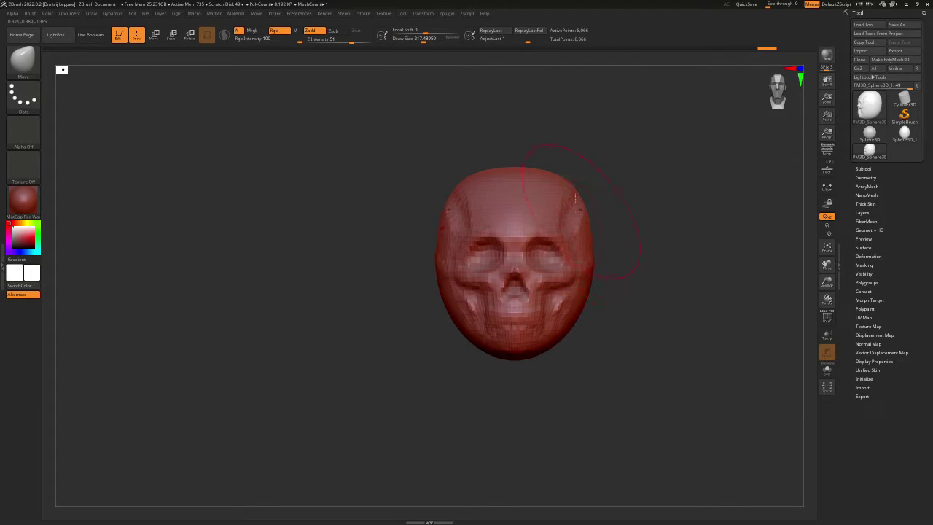
key("bracketleft")
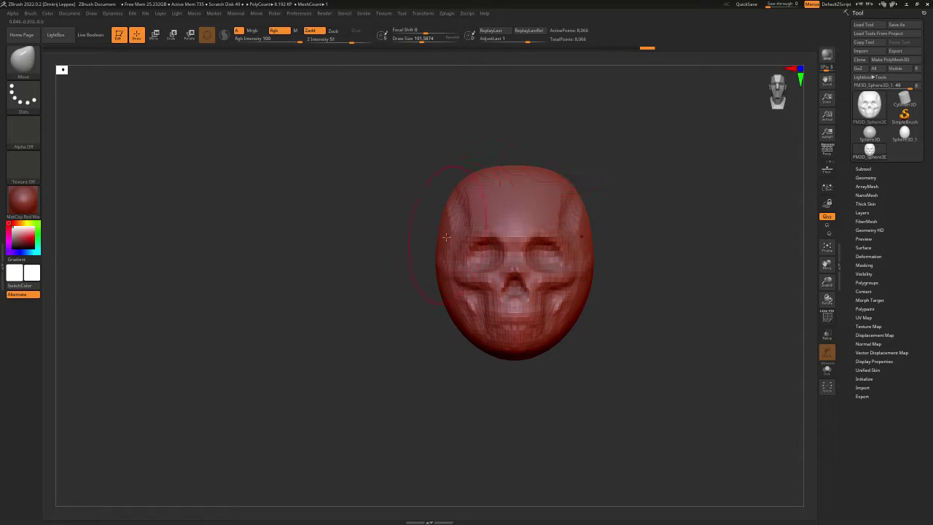
key("bracketleft")
key("bracketleft")
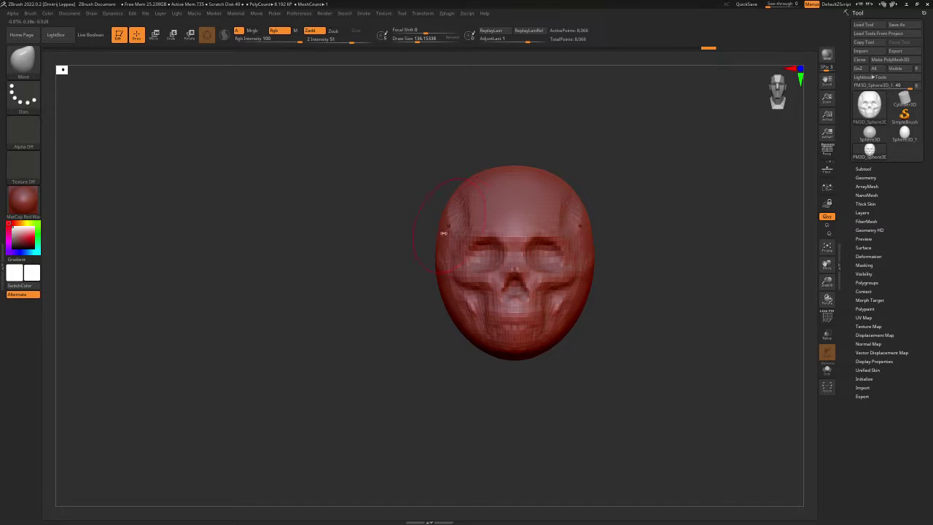
Push the skull's rear underside upward in side view so the base slopes down to the chin
mouse_move(437, 268)
left_mouse_down()
mouse_move(432, 330)
mouse_move(443, 301)
mouse_move(481, 343)
mouse_move(503, 313)
left_mouse_up()
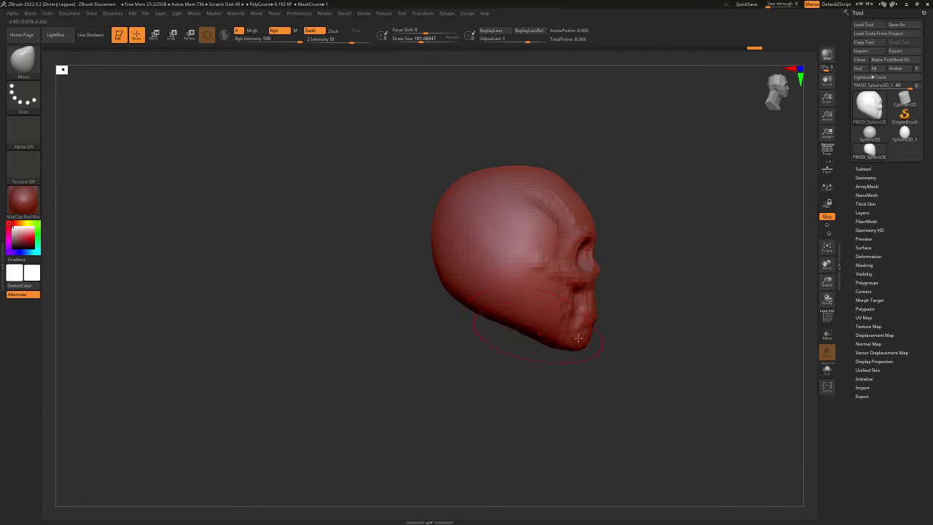
left_click_drag(608, 328, 591, 348, "shift")
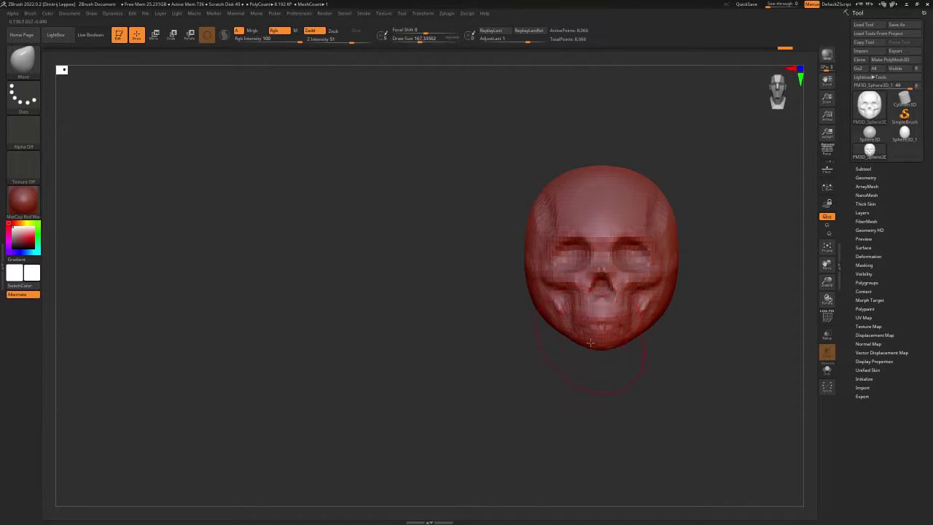
Slim the sides of the cranium and jaw in front view with the Move brush, adjusting its size for each area
key("s")
left_click_drag(543, 292, 561, 292)
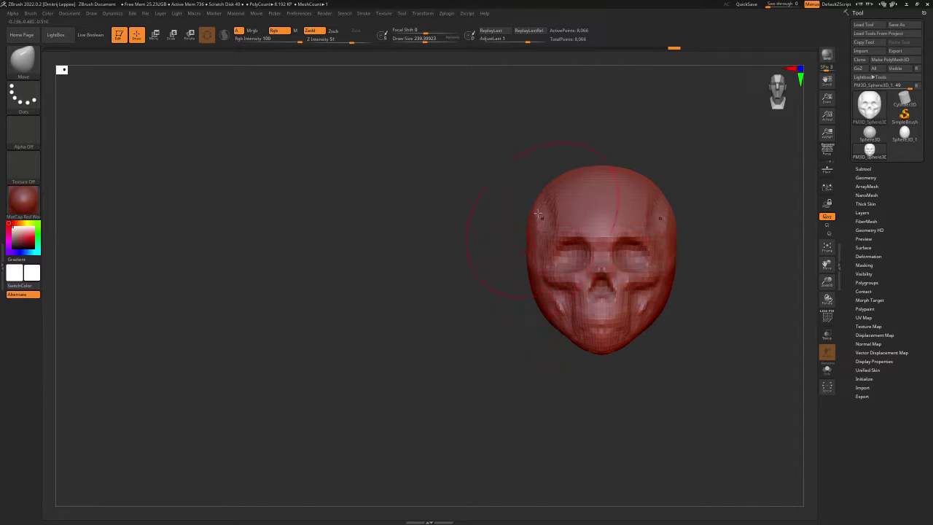
left_click_drag(525, 218, 528, 245)
mouse_move(510, 279)
left_mouse_down("alt")
mouse_move(460, 266)
mouse_move(472, 274)
mouse_move(460, 396)
mouse_move(443, 328)
left_mouse_up("alt")
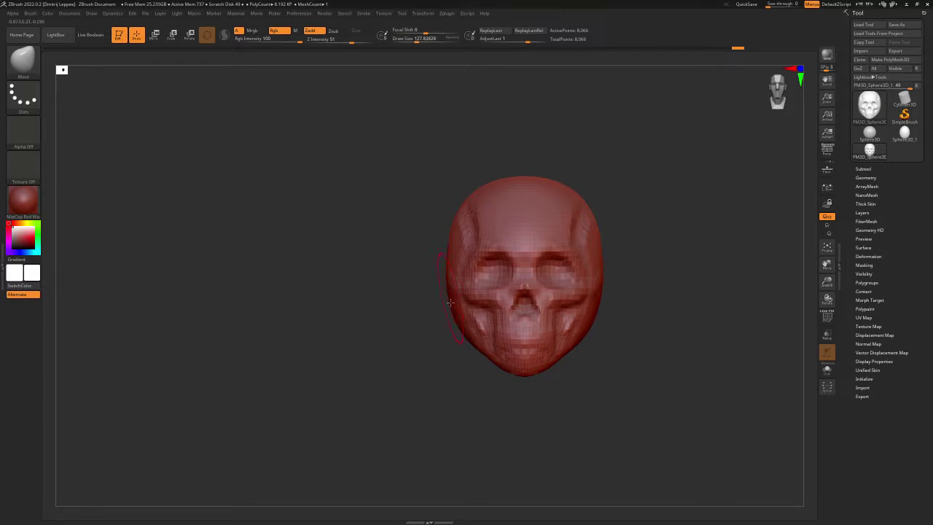
Carve a hollow behind the jaw in side view with the ClayBuildup brush, undoing unsatisfactory strokes
left_click_drag(433, 365, 476, 328)
key("b")
key("c")
key("b")
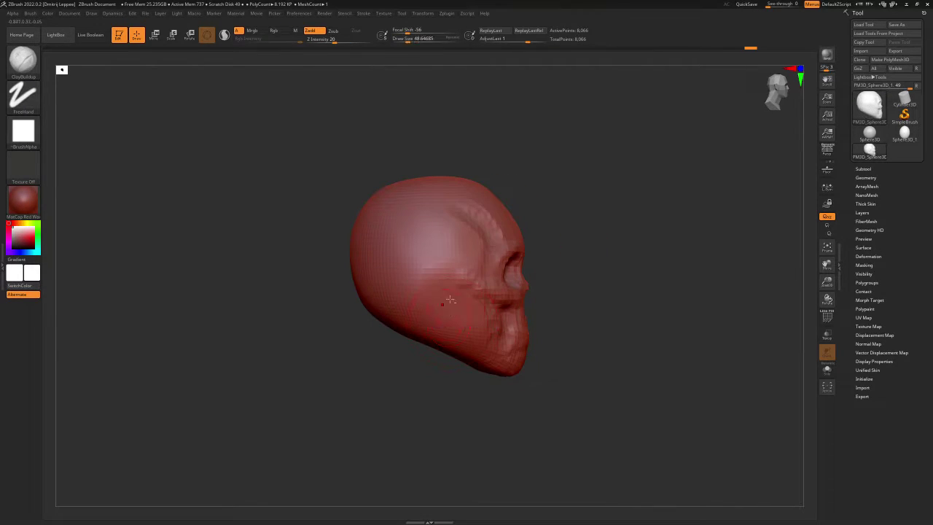
mouse_move(450, 299)
left_mouse_down()
mouse_move(446, 343)
mouse_move(443, 310)
mouse_move(442, 330)
left_mouse_up()
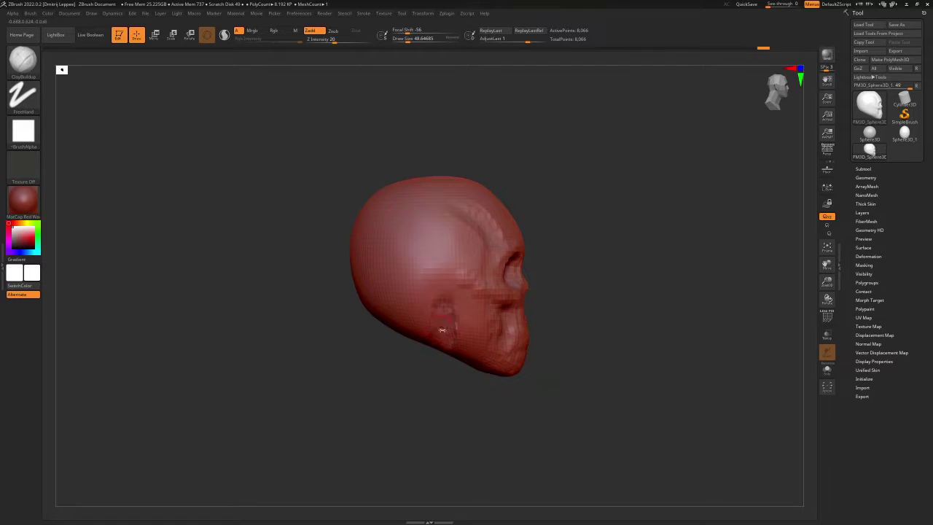
key("ctrl+z")
key("ctrl+z")
key("ctrl+z")
key("ctrl+z")
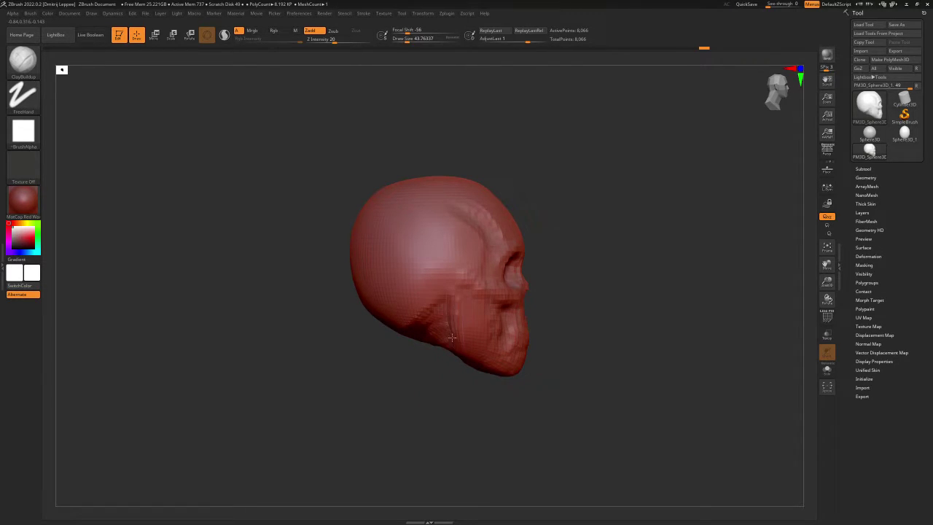
Pull in the rear corners of the jaw in front view with the Move brush
left_click_drag(585, 346, 566, 341)
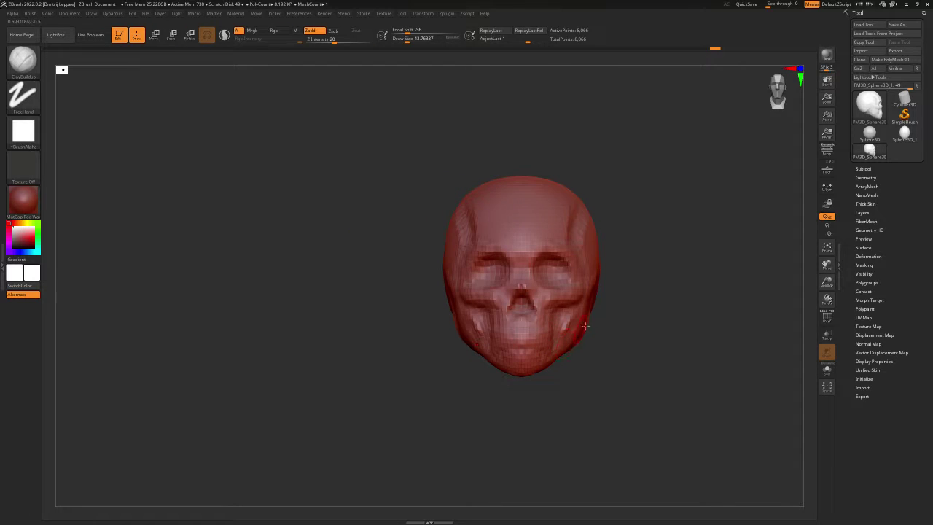
key("b")
key("m")
key("v")
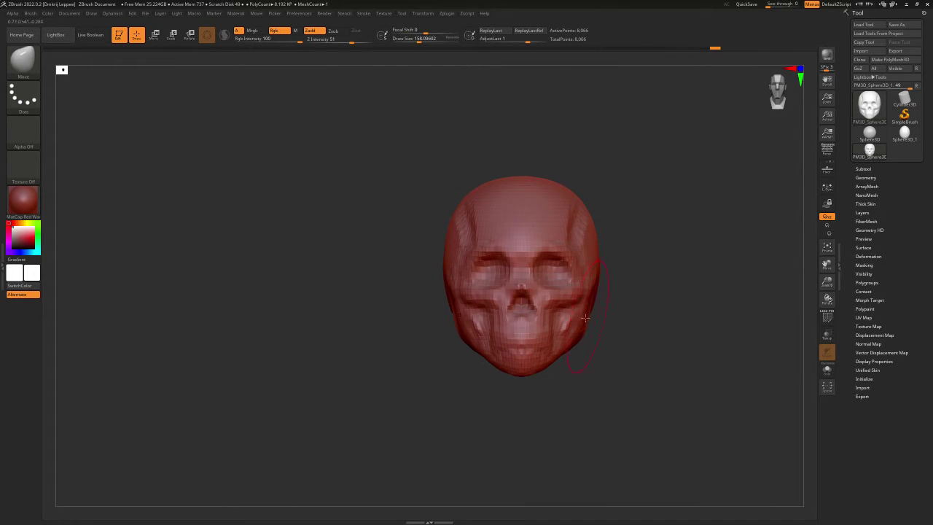
left_click_drag(585, 318, 590, 289)
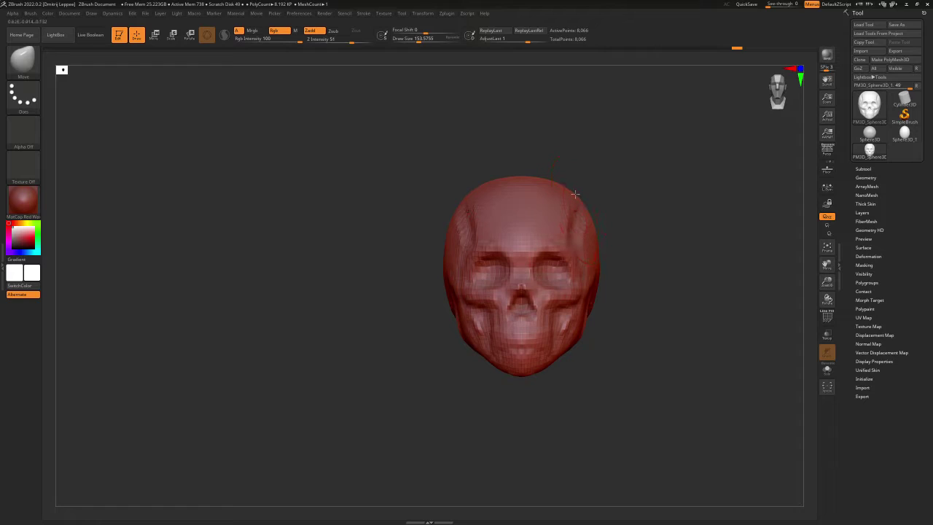
Reshape the eye sockets in front view with a smaller Move brush
key("s")
left_click_drag(597, 220, 576, 220)
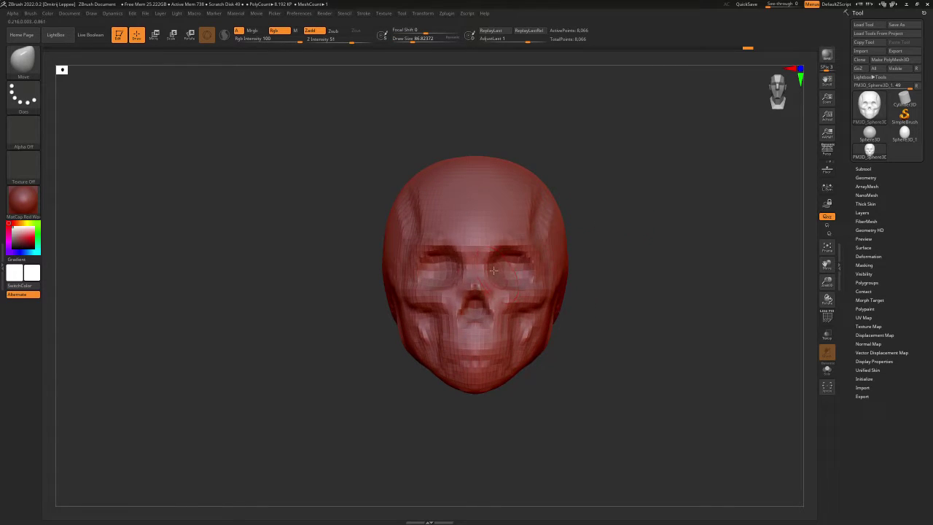
left_click_drag(495, 269, 533, 257)
Build up the area between the brows with a small ClayBuildup brush, undoing unwanted strokes
key("b")
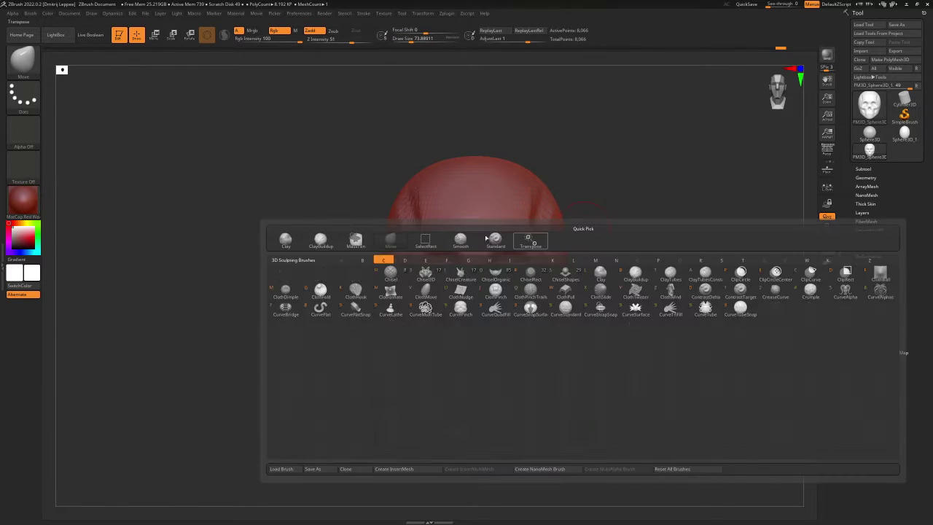
key("c")
key("b")
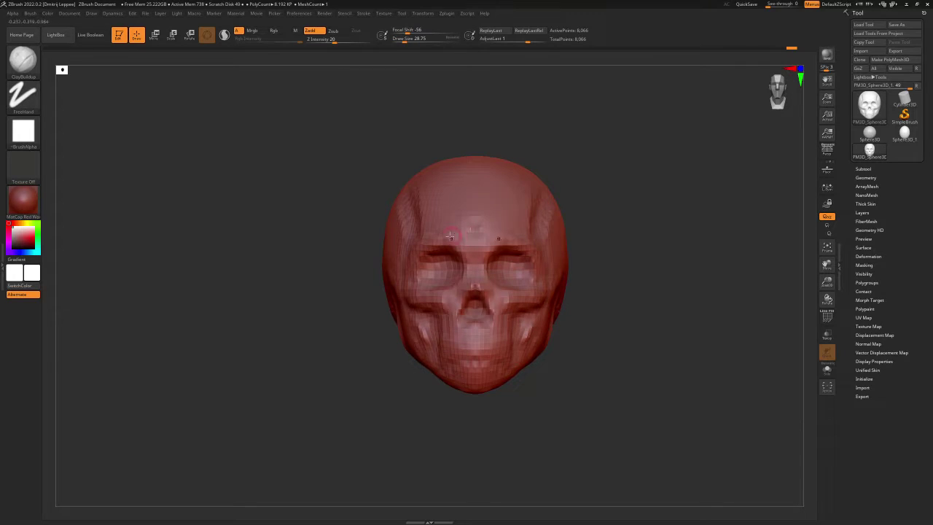
key("ctrl+z")
key("ctrl+z")
Adjust the lower rear of the cranium in three-quarter view with the Move brush, finishing in front view
left_click_drag(635, 208, 617, 224)
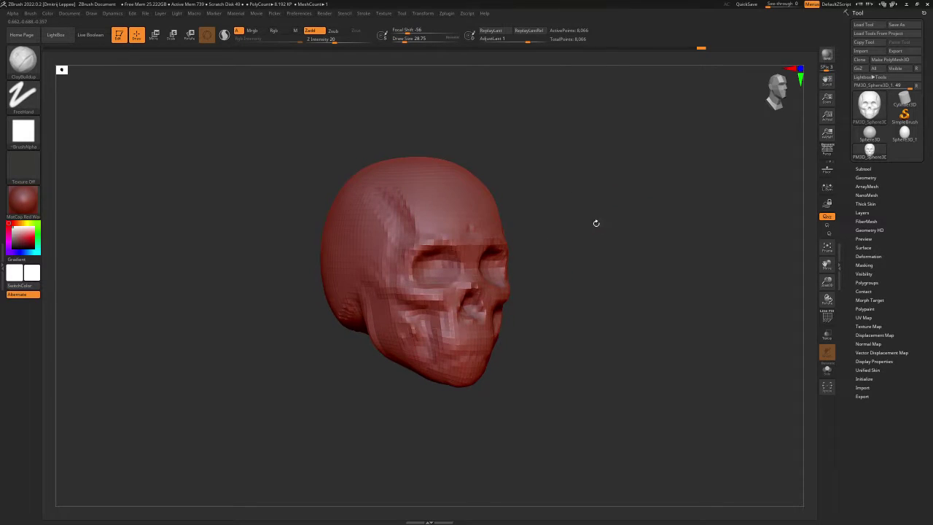
key("b")
left_click(376, 241)
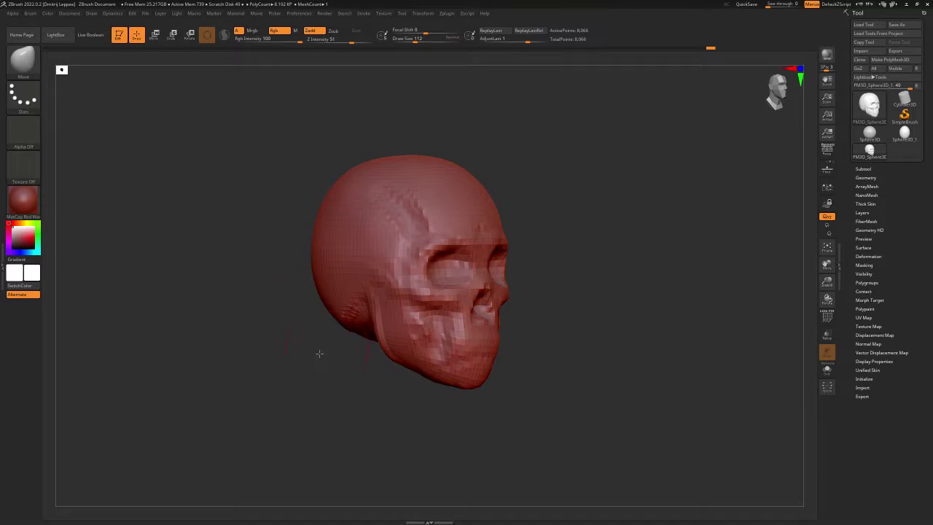
left_click_drag(319, 354, 543, 240)
left_click_drag(521, 210, 517, 209, "shift")
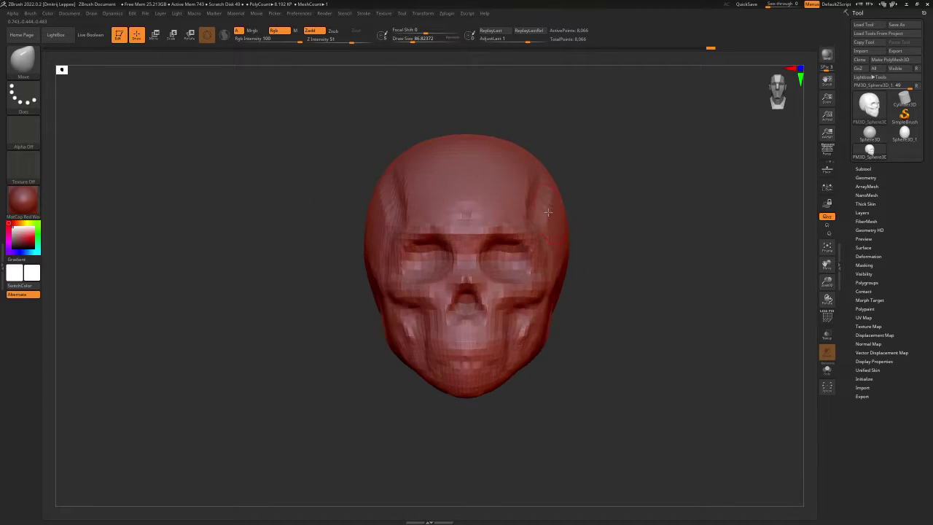
Build up the temporal ridges and outer brows with the ClayBuildup brush, smoothing the temples
key("b")
key("c")
key("b")
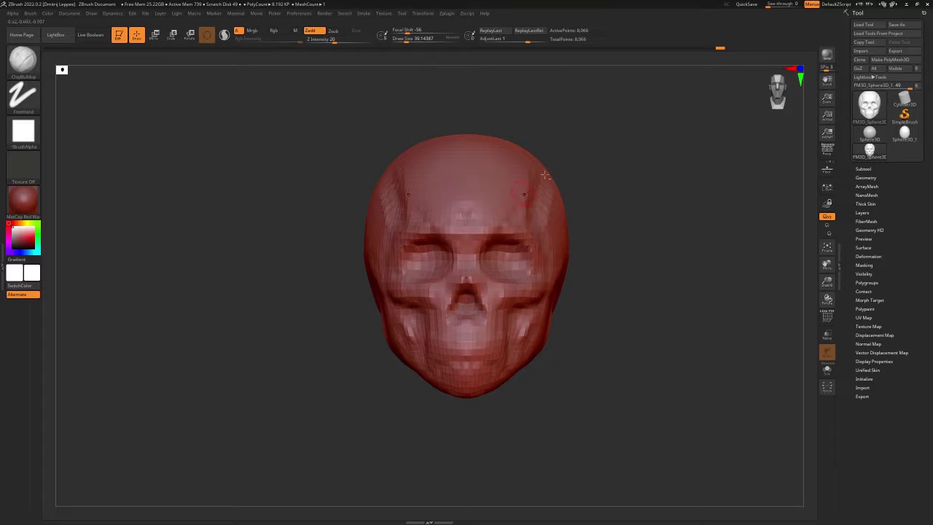
mouse_move(545, 175)
left_mouse_down()
mouse_move(646, 177)
mouse_move(634, 177)
mouse_move(638, 188)
mouse_move(533, 180)
mouse_move(522, 166)
mouse_move(583, 179)
mouse_move(533, 177)
left_mouse_up()
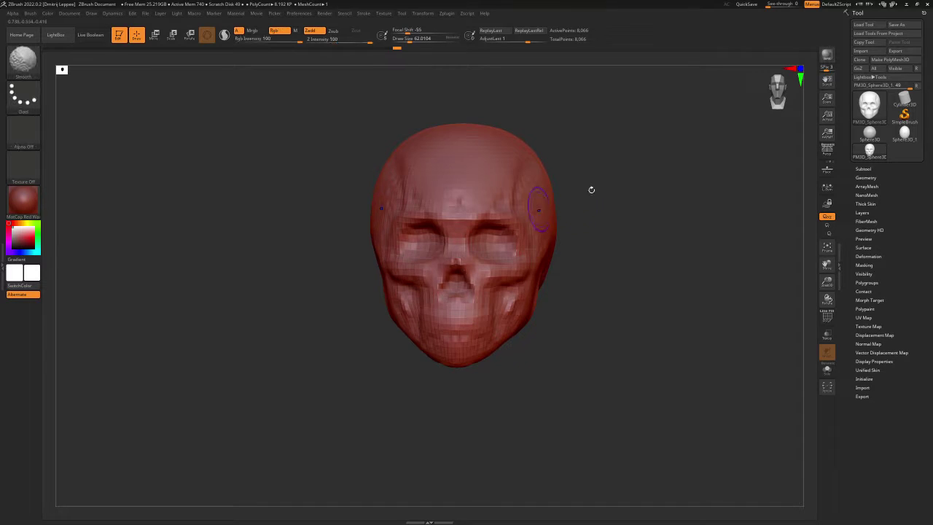
left_click_drag(591, 189, 587, 198, "shift")
Scale the whole skull slightly narrower horizontally, to about 0.97, and return to drawing mode
key("b")
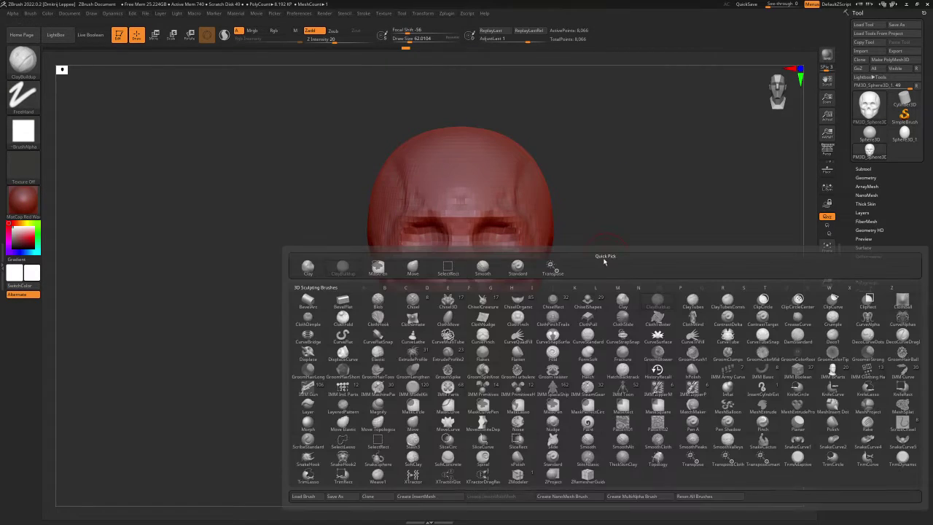
key("Escape")
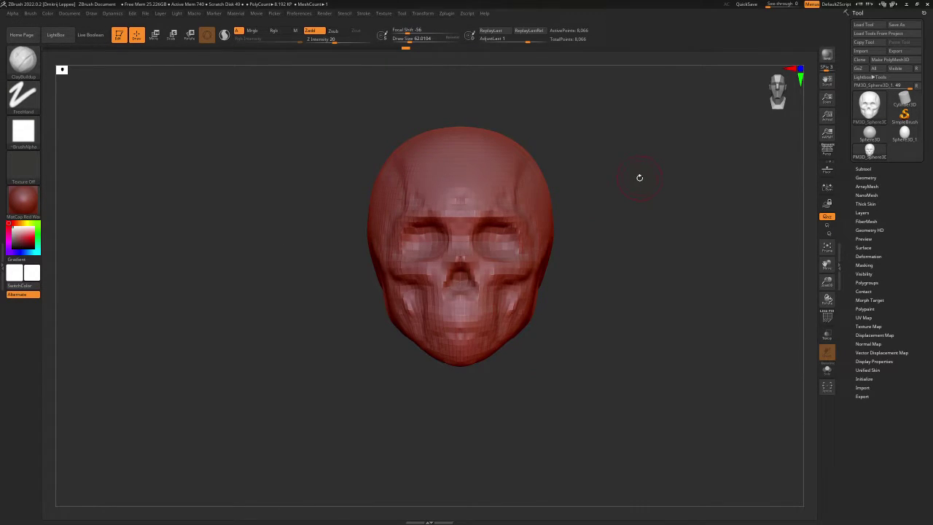
key("w")
left_click_drag(430, 242, 437, 241)
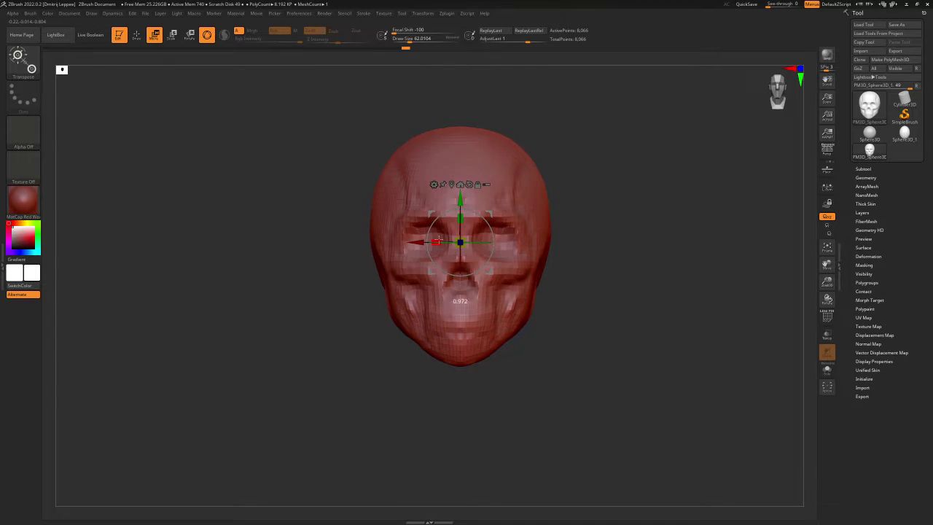
key("q")
mouse_move(612, 206)
left_mouse_down()
mouse_move(566, 238)
mouse_move(583, 199)
mouse_move(587, 251)
left_mouse_up()
Deepen and widen the nasal cavity with a reduced ClayBuildup brush, smoothing the area beneath it
key("s")
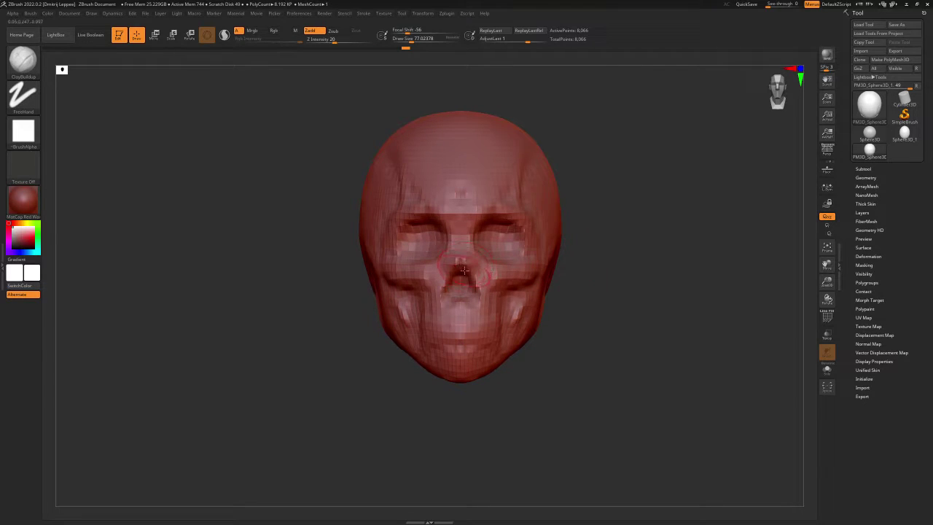
key("b")
key("Escape")
key("s")
left_click_drag(482, 291, 472, 290)
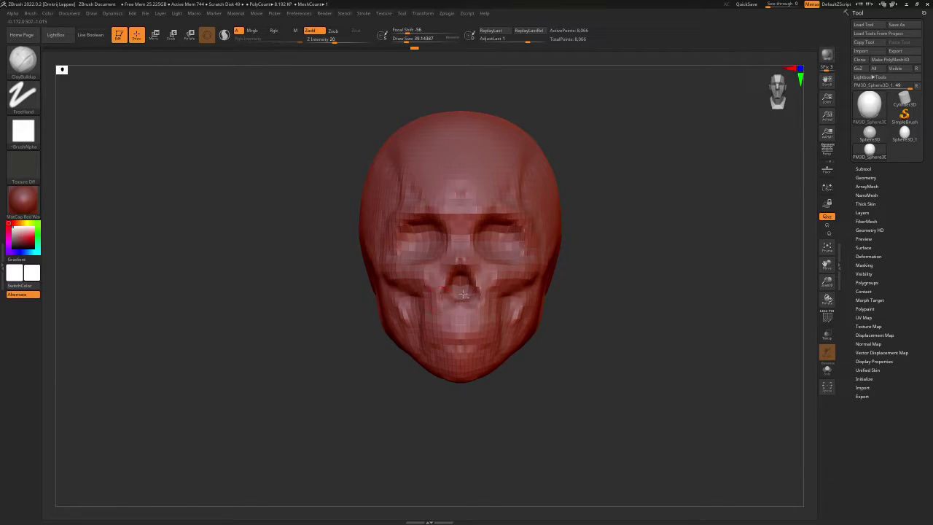
mouse_move(455, 267)
left_mouse_down()
mouse_move(464, 274)
mouse_move(478, 260)
left_mouse_up()
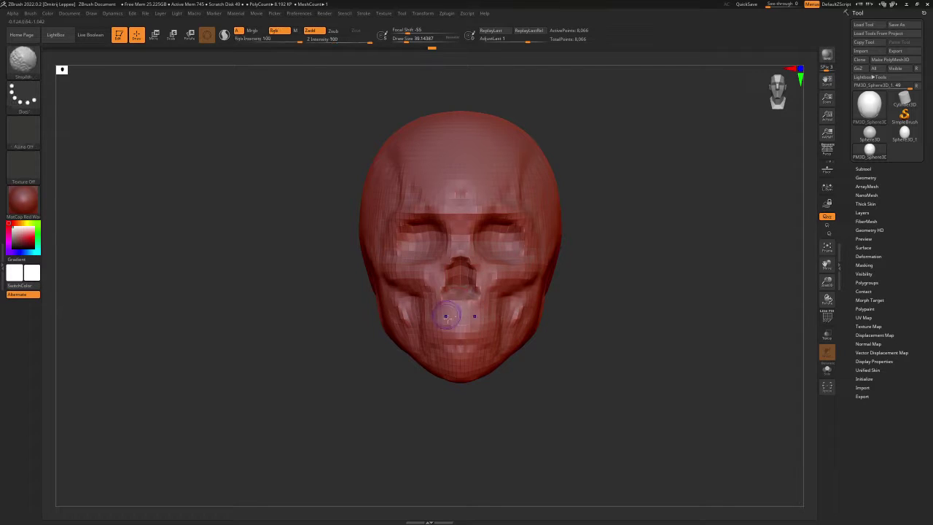
Reshape the cheek sides and jaw corners with the Move brush
left_click_drag(628, 290, 556, 292)
key("b")
key("m")
key("v")
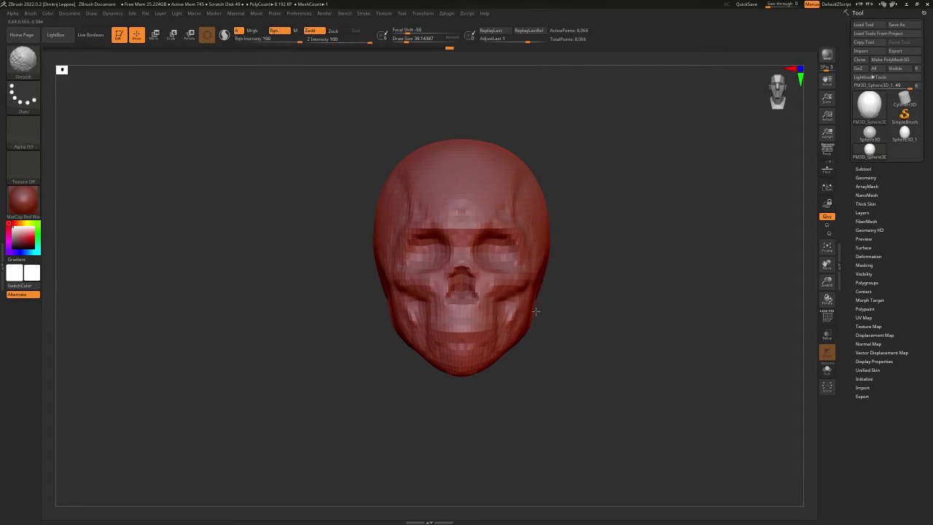
key("b")
key("Escape")
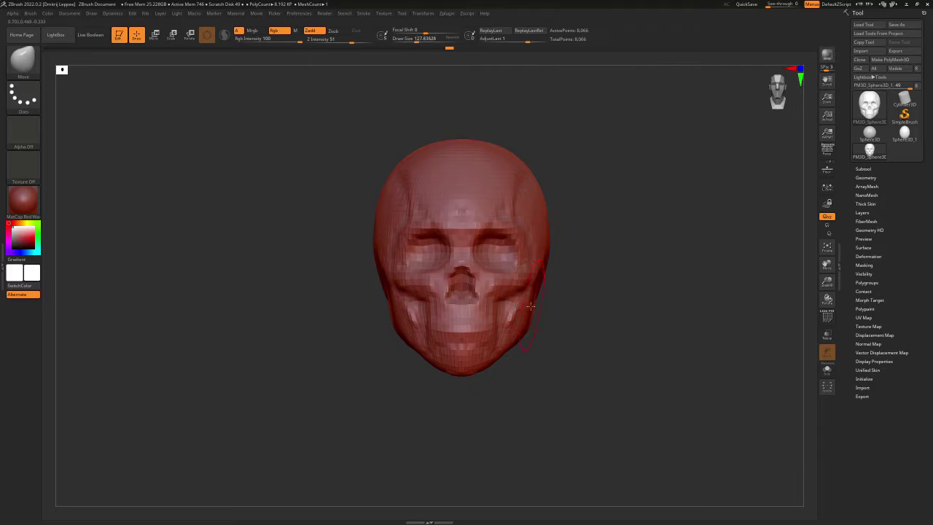
mouse_move(542, 296)
left_mouse_down()
mouse_move(603, 238)
mouse_move(615, 234)
mouse_move(607, 256)
mouse_move(620, 239)
mouse_move(628, 243)
mouse_move(616, 249)
mouse_move(620, 317)
mouse_move(578, 351)
mouse_move(547, 353)
left_mouse_up()
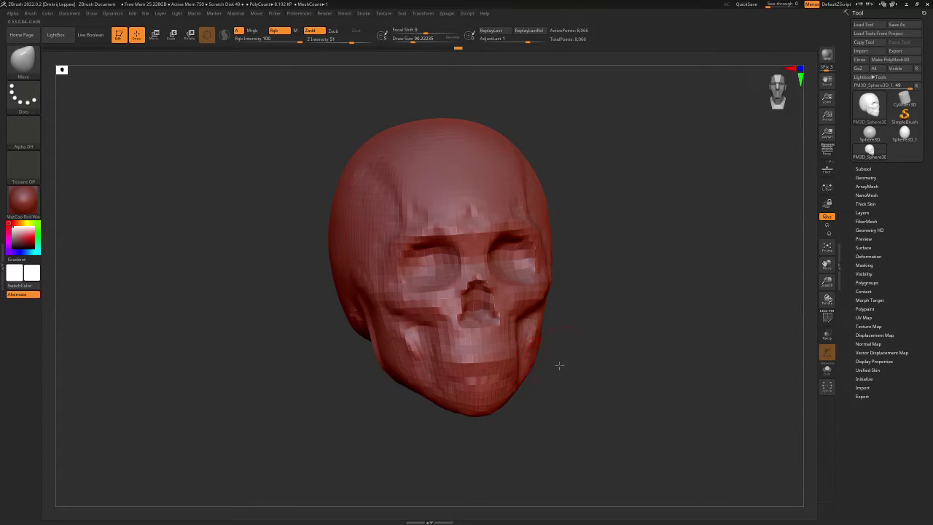
Refine the chin and jawline with the Move brush, working from the front and from underneath
left_click_drag(558, 365, 469, 405)
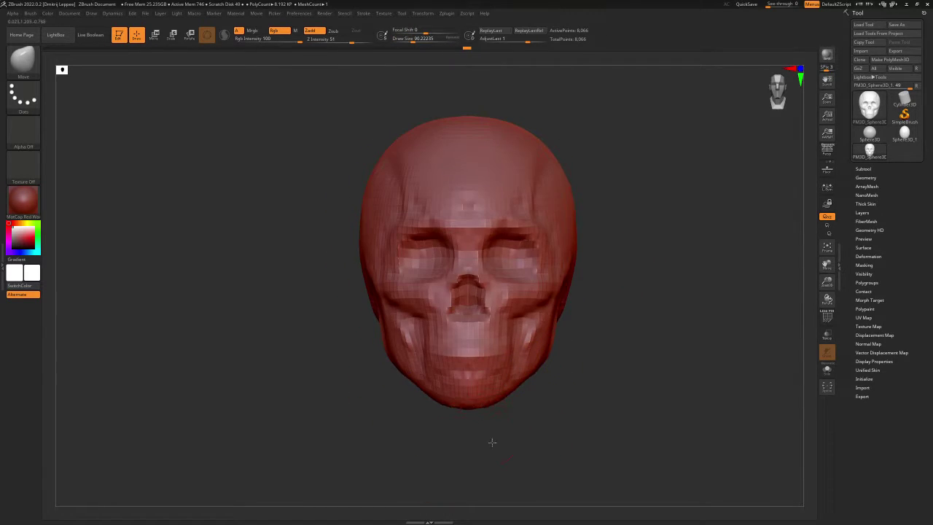
left_click_drag(491, 442, 485, 190)
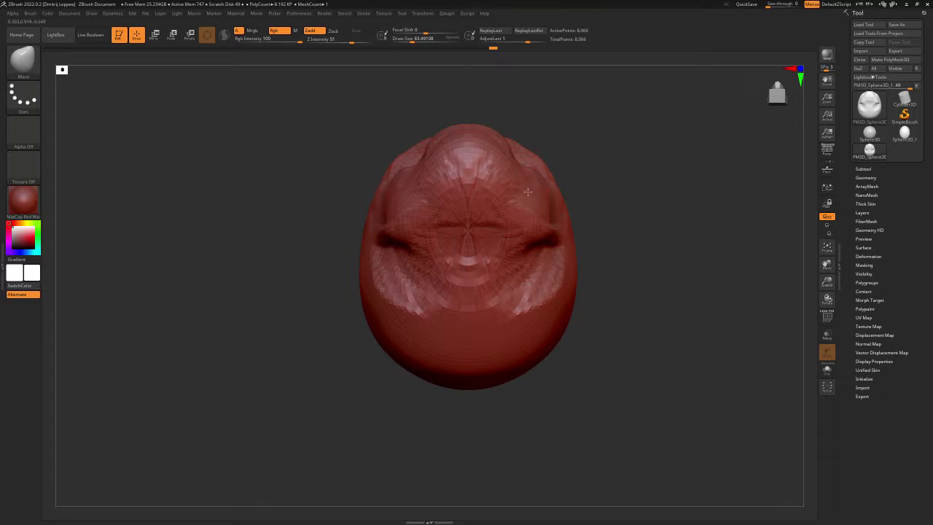
left_click_drag(575, 185, 588, 255)
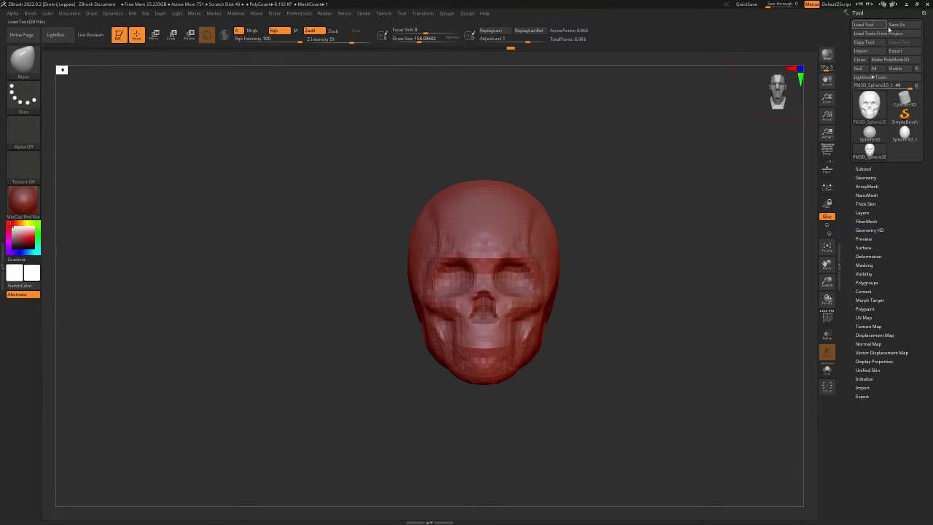
Save the skull tool to the Desktop as 01, check the desktop, and return to ZBrush
left_click(896, 24)
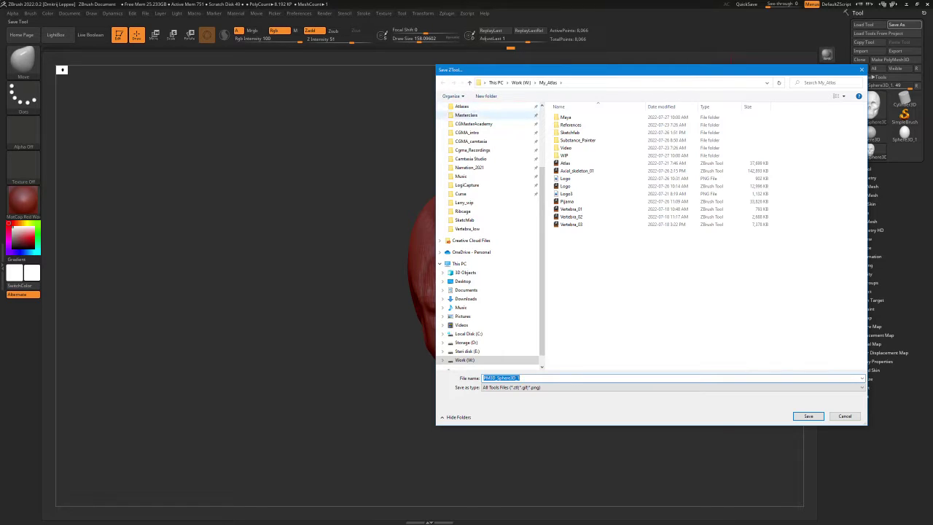
scroll(490, 236, "up", 3)
left_click(462, 120)
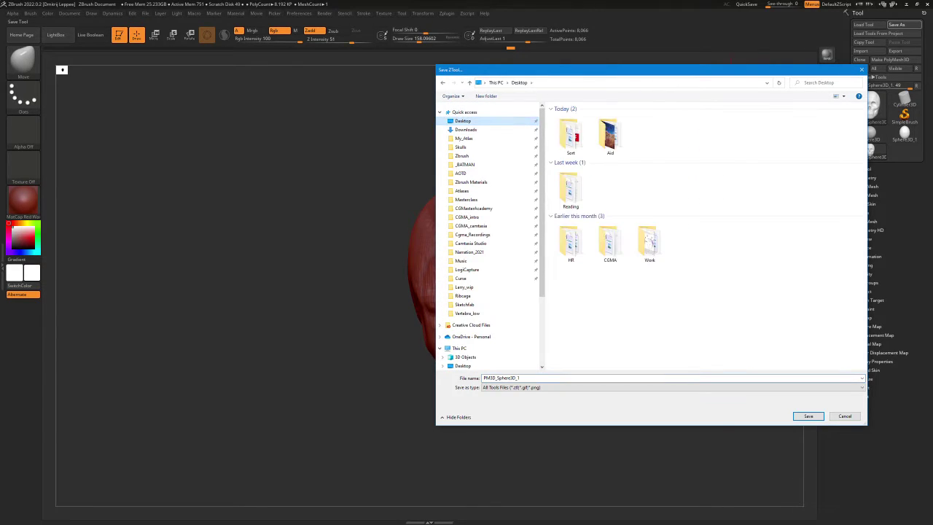
key("Return")
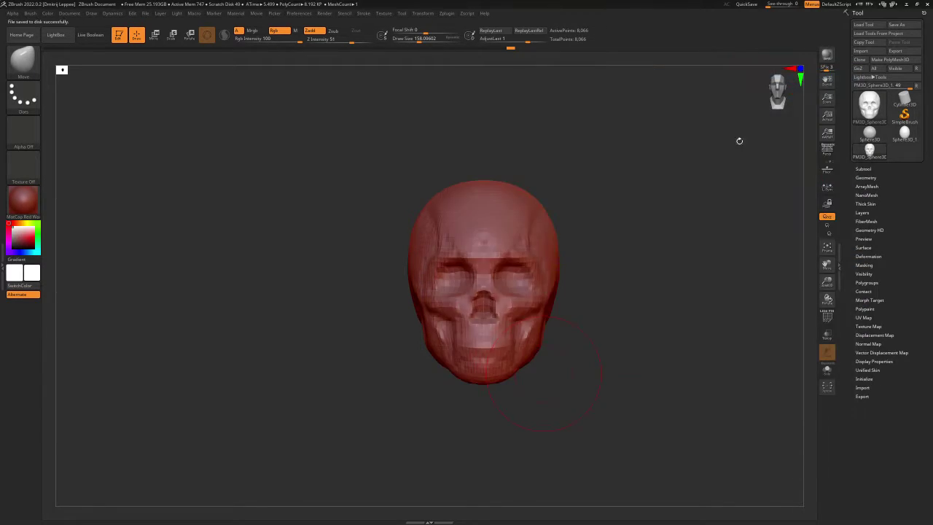
left_click(905, 5)
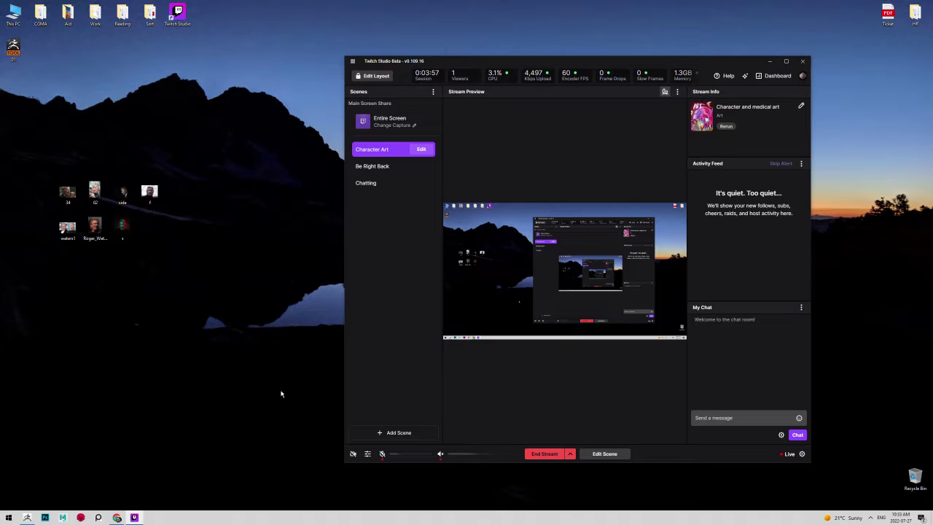
left_click(27, 517)
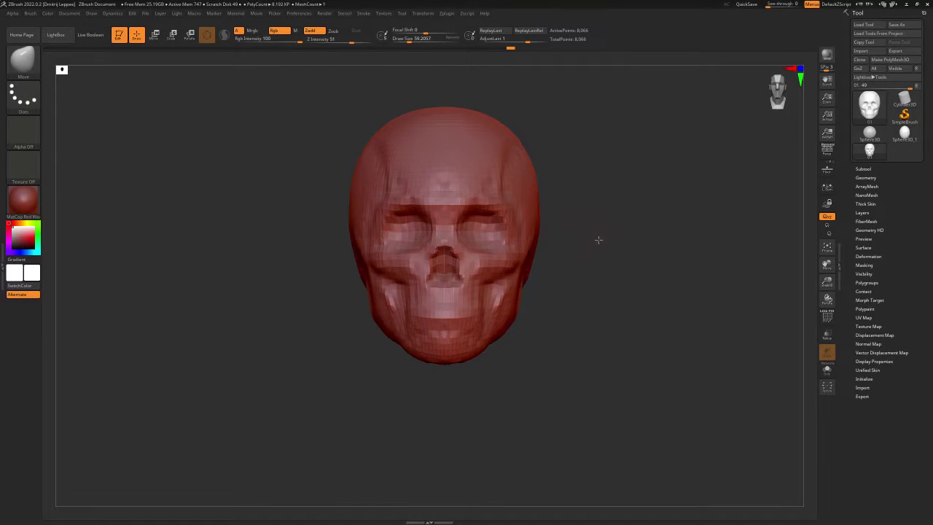
Subdivide the skull one level and build up the nose over the nasal cavity with the ClayBuildup brush
mouse_move(597, 239)
left_mouse_down()
mouse_move(612, 243)
mouse_move(450, 263)
left_mouse_up()
key("ctrl+d")
key("b")
key("c")
key("b")
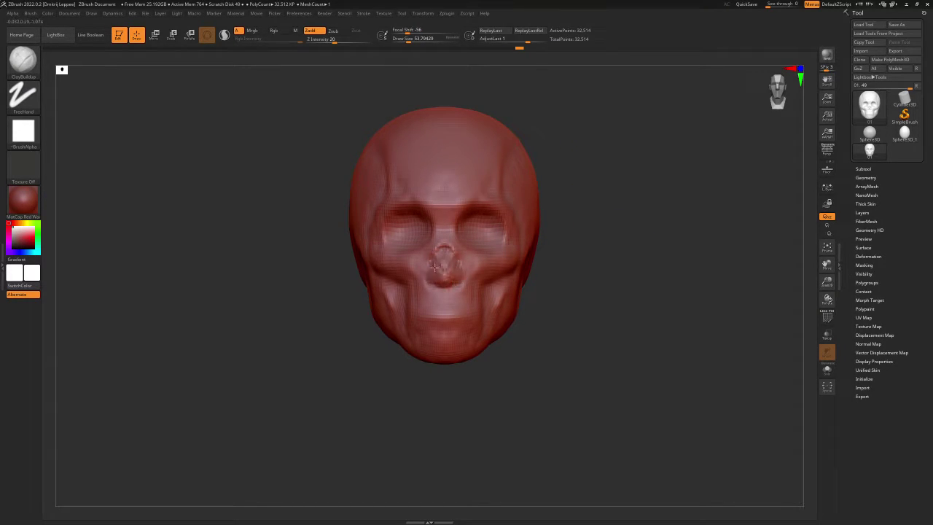
left_click_drag(573, 243, 441, 246)
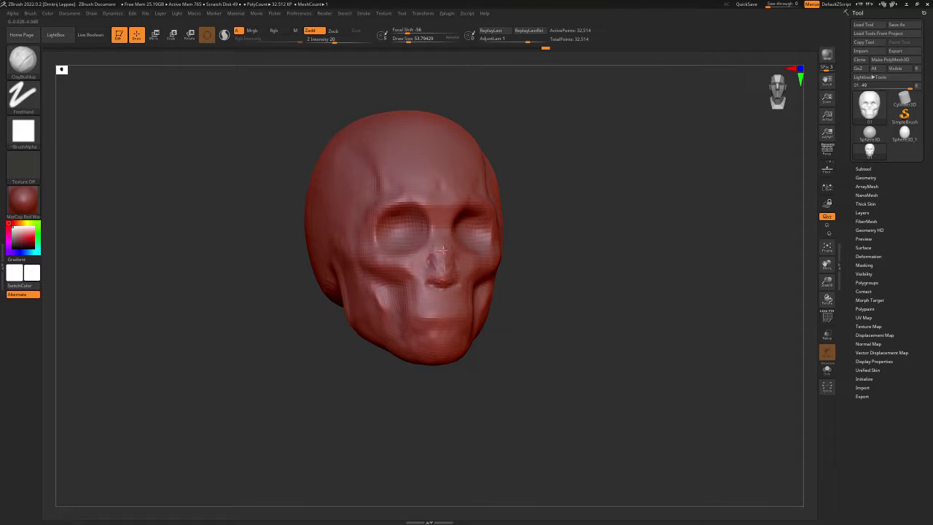
left_click_drag(699, 223, 446, 250)
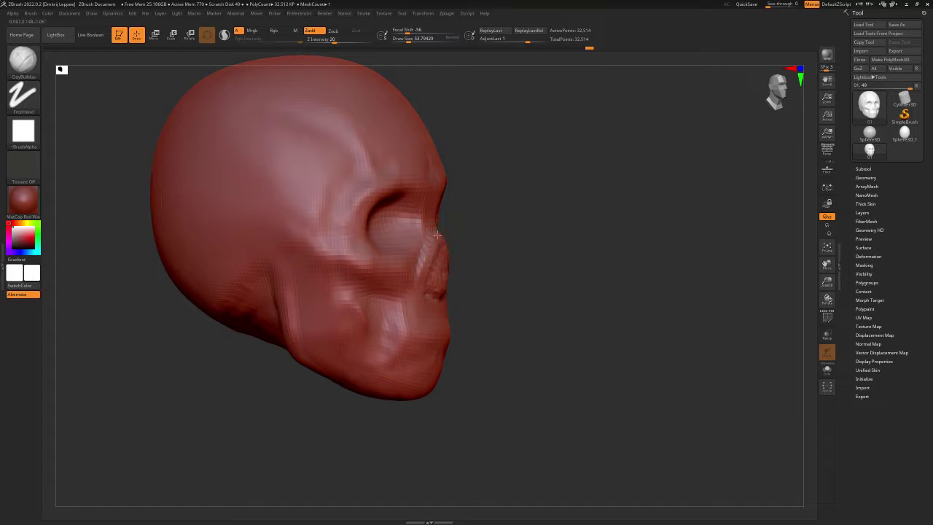
Smooth the nose bridge and build out the nose tip and nostril area with ClayBuildup
left_click_drag(441, 227, 435, 273, "shift")
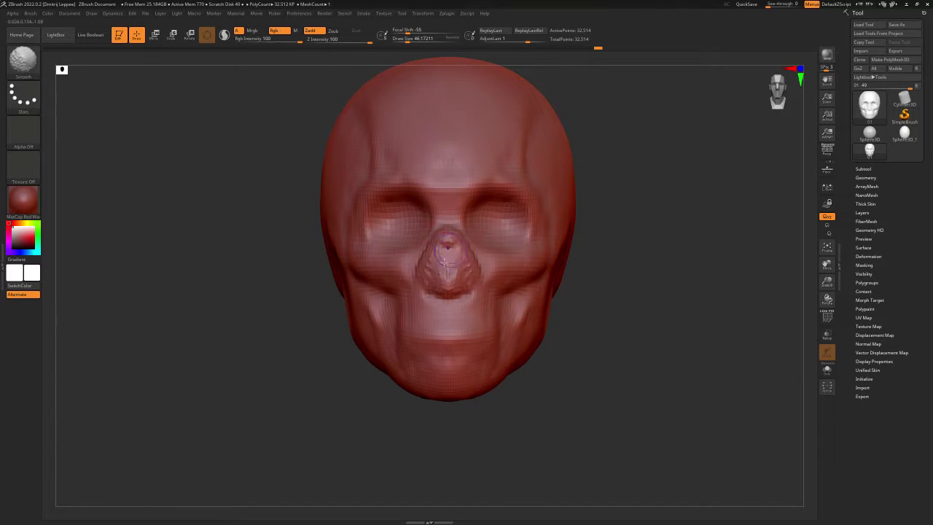
left_click_drag(439, 274, 444, 287)
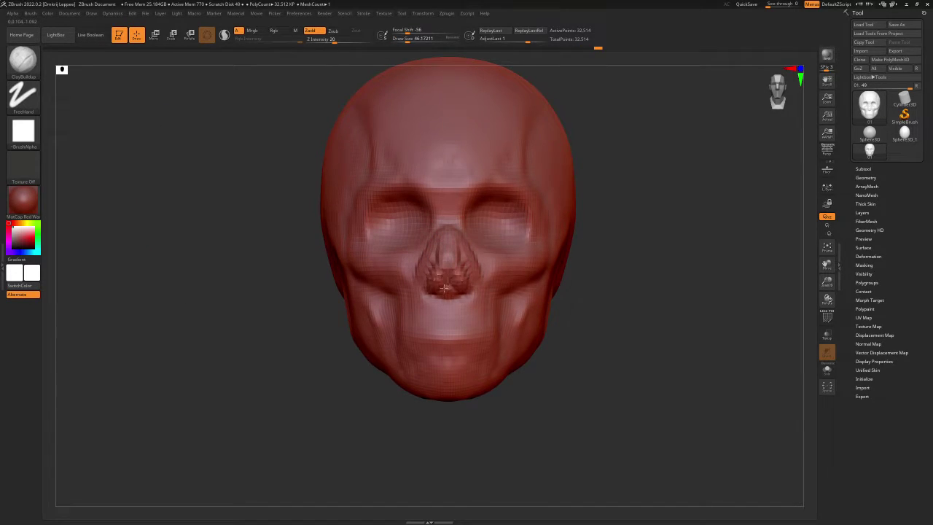
left_click_drag(662, 210, 467, 274)
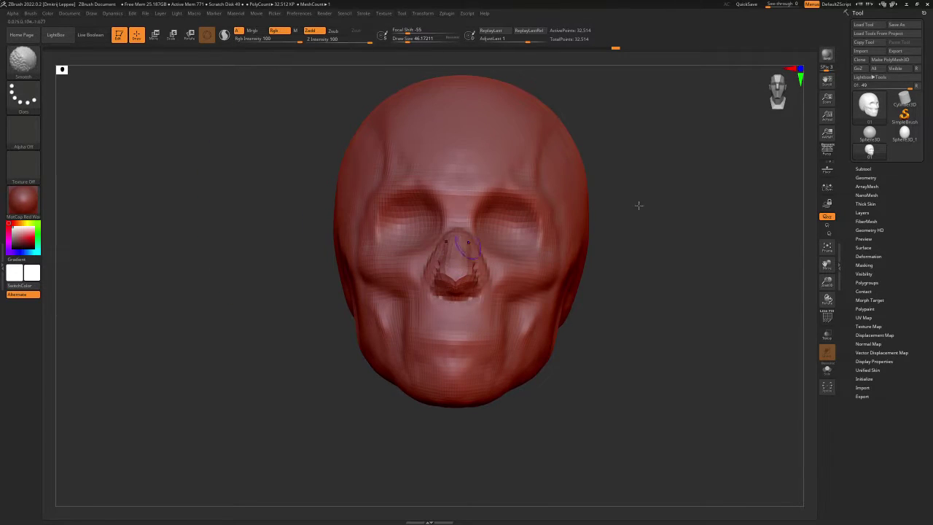
mouse_move(639, 204)
left_mouse_down()
mouse_move(452, 267)
mouse_move(440, 279)
mouse_move(424, 271)
left_mouse_up()
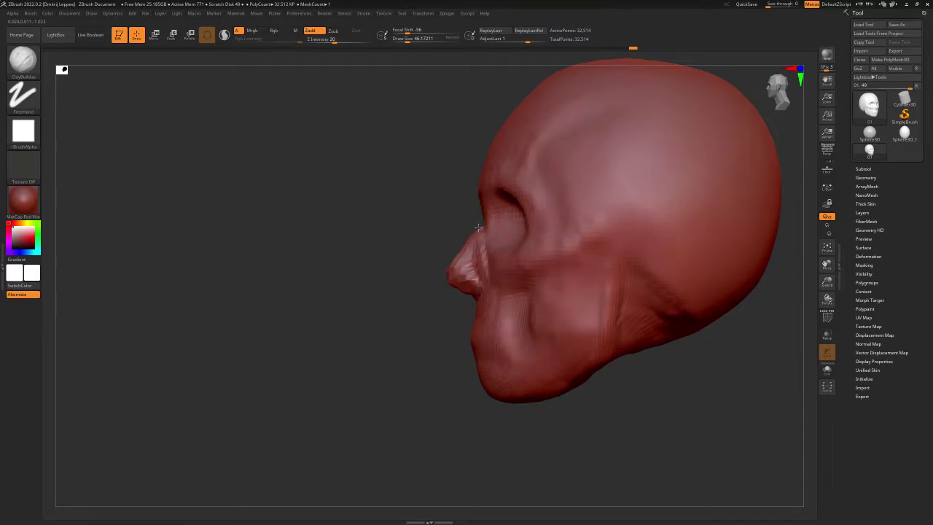
Build up the cheekbone arch from below the eye socket back towards the ear with a larger ClayBuildup brush
key("bracketright")
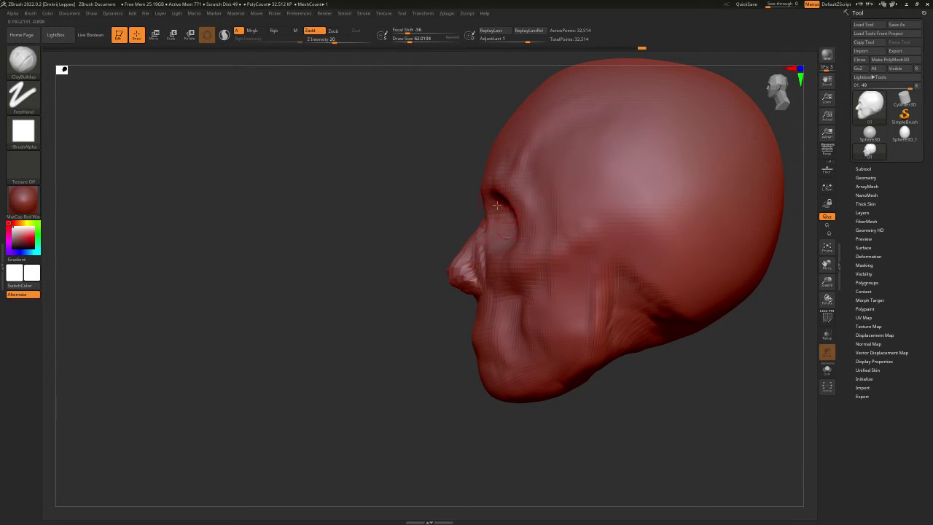
key("bracketright")
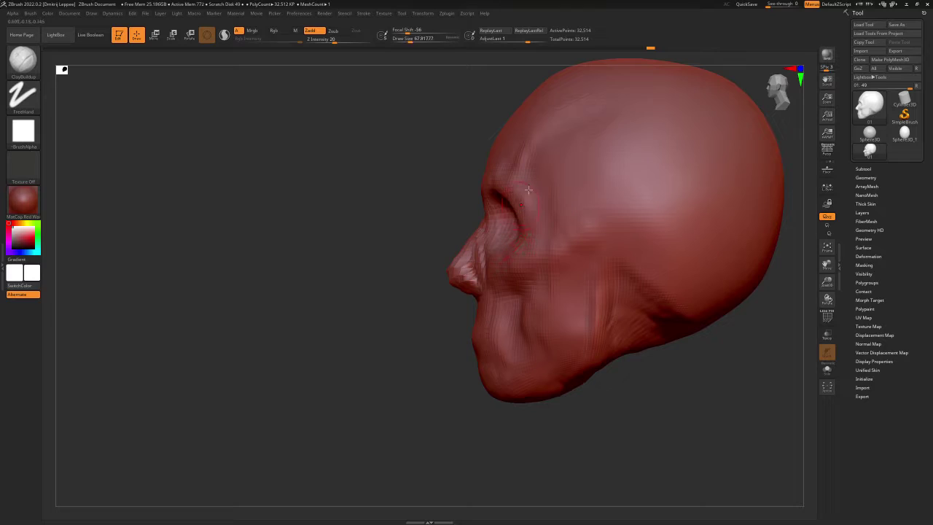
key("bracketright")
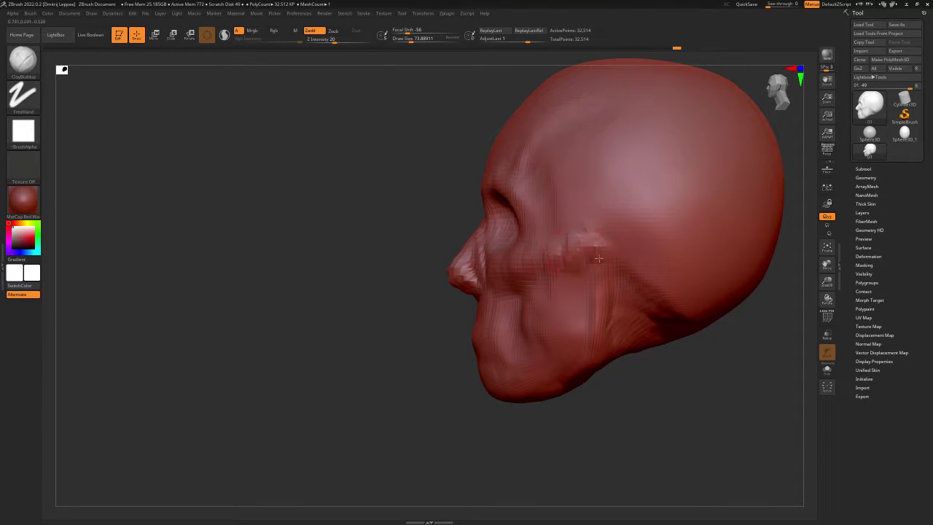
key("s")
left_click_drag(628, 256, 612, 249)
mouse_move(622, 255)
right_mouse_down()
mouse_move(648, 367)
mouse_move(608, 310)
right_mouse_up()
key("bracketright")
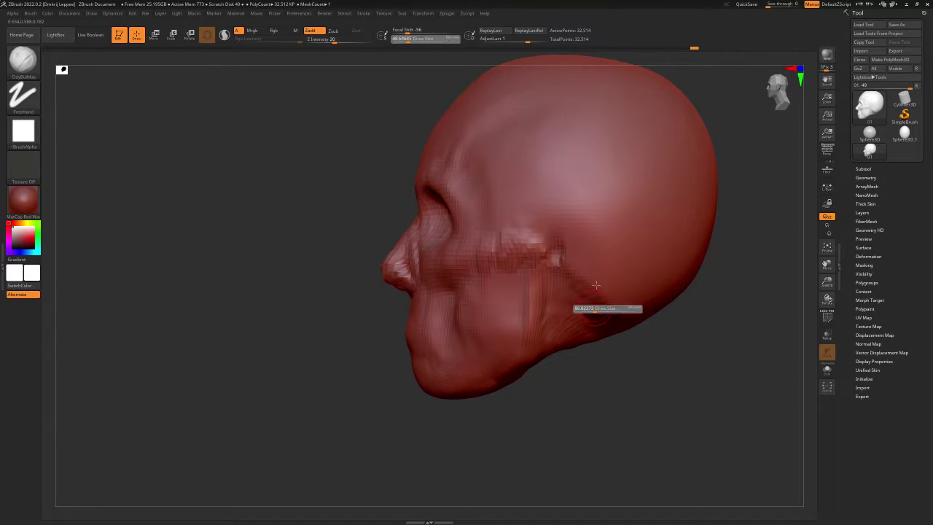
Mask an ear-shaped oval on the side of the head and extract it as a new subtool with thickness 0.02
mouse_move(559, 219)
left_mouse_down("ctrl")
mouse_move(579, 201)
mouse_move(557, 260)
mouse_move(559, 204)
mouse_move(577, 208)
mouse_move(560, 235)
mouse_move(577, 207)
mouse_move(565, 203)
mouse_move(577, 239)
mouse_move(599, 232)
left_mouse_up("ctrl")
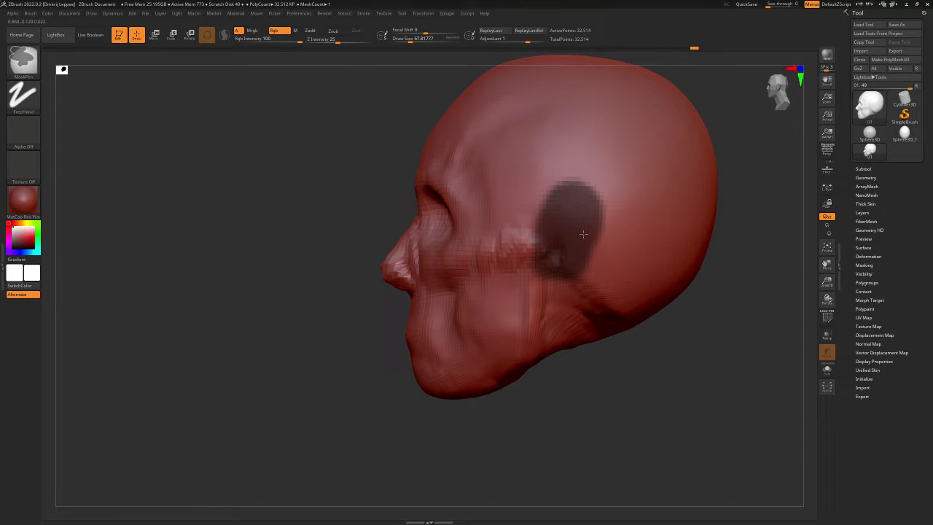
left_click(864, 169)
scroll(887, 273, "down", 3)
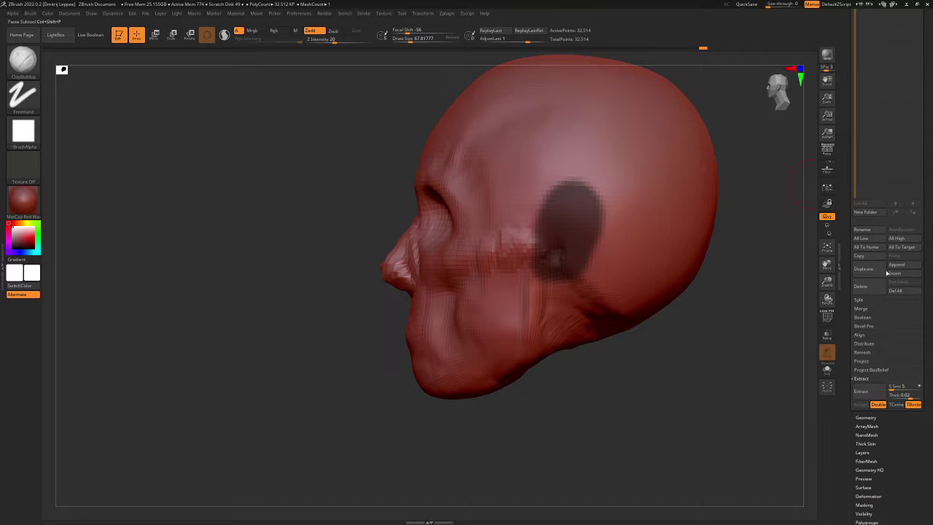
left_click(860, 391)
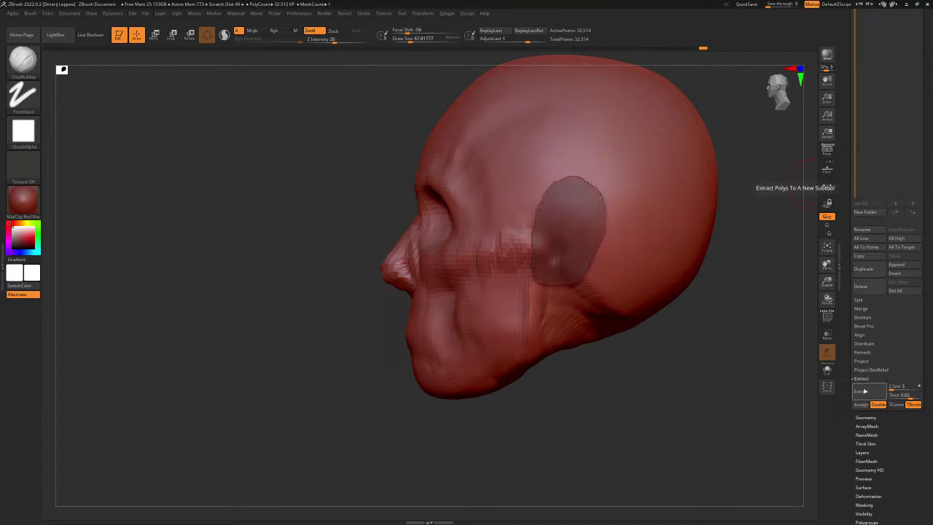
left_click(861, 403)
Position the extracted ear piece against the side of the head with the transform gizmo
left_click_drag(743, 321, 657, 260)
key("w")
key("q")
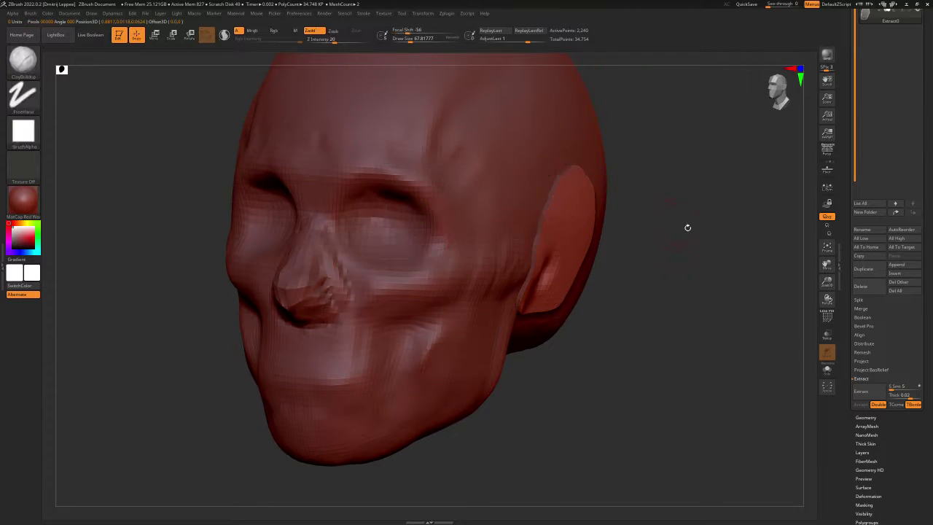
Sculpt the outer rim, inner folds and lobe of the ear with a small ClayBuildup brush
left_click_drag(687, 225, 598, 222)
key("b")
key("c")
key("b")
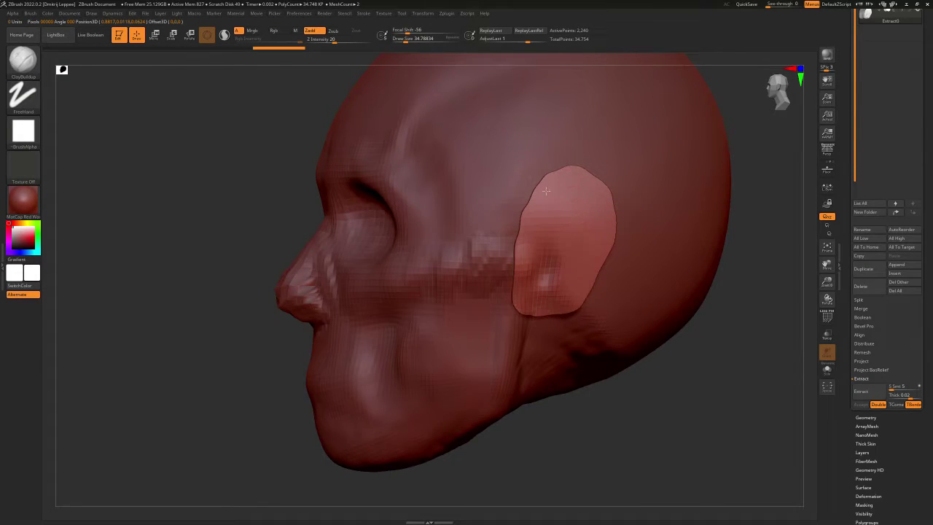
left_click(546, 191, "alt")
mouse_move(536, 214)
left_mouse_down()
mouse_move(583, 179)
mouse_move(588, 267)
mouse_move(572, 310)
mouse_move(526, 306)
mouse_move(587, 264)
mouse_move(537, 301)
mouse_move(517, 295)
left_mouse_up()
key("bracketleft")
mouse_move(537, 251)
left_mouse_down()
mouse_move(535, 220)
mouse_move(565, 208)
mouse_move(561, 225)
mouse_move(579, 251)
mouse_move(572, 277)
left_mouse_up()
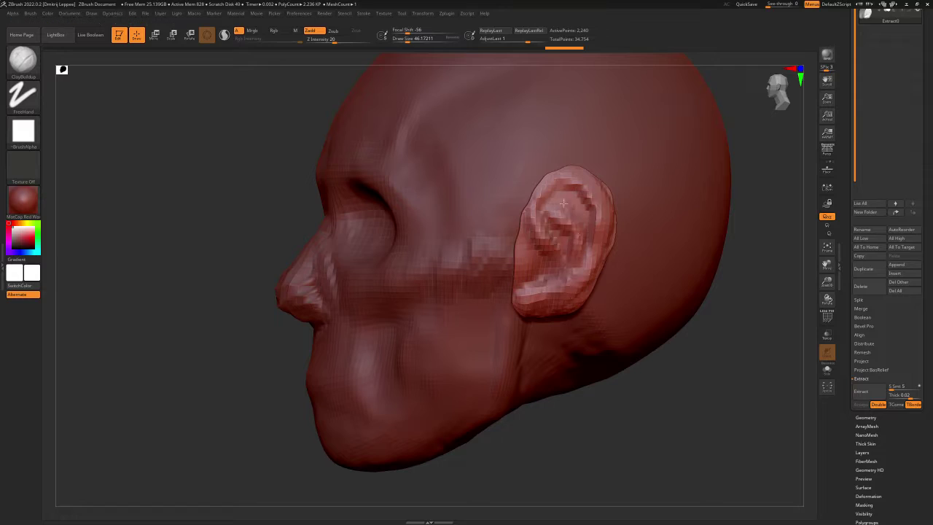
mouse_move(563, 203)
left_mouse_down()
mouse_move(558, 282)
mouse_move(523, 290)
mouse_move(521, 243)
mouse_move(529, 259)
mouse_move(518, 278)
mouse_move(528, 246)
mouse_move(520, 231)
mouse_move(526, 259)
left_mouse_up()
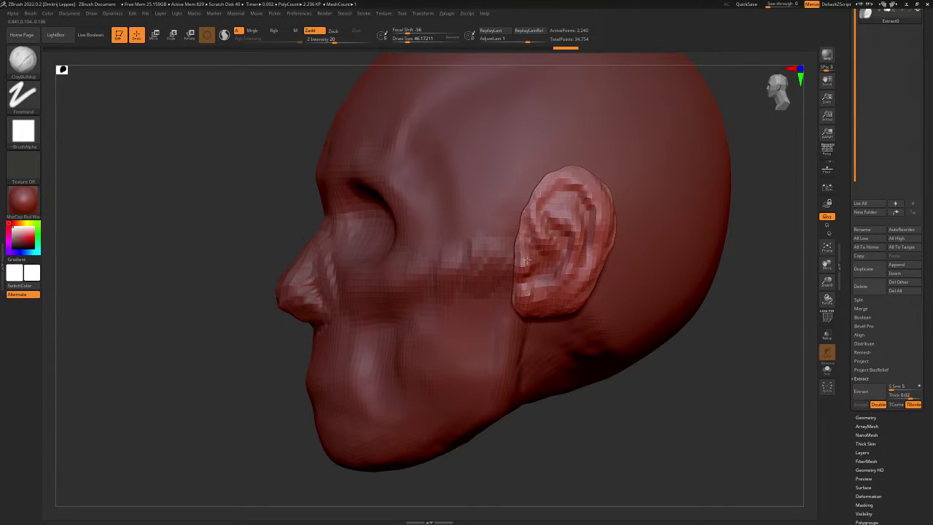
Adjust the ears' position against the head with the transform gizmo, working from above
mouse_move(775, 255)
left_mouse_down()
mouse_move(656, 219)
mouse_move(645, 308)
mouse_move(594, 189)
left_mouse_up()
key("r")
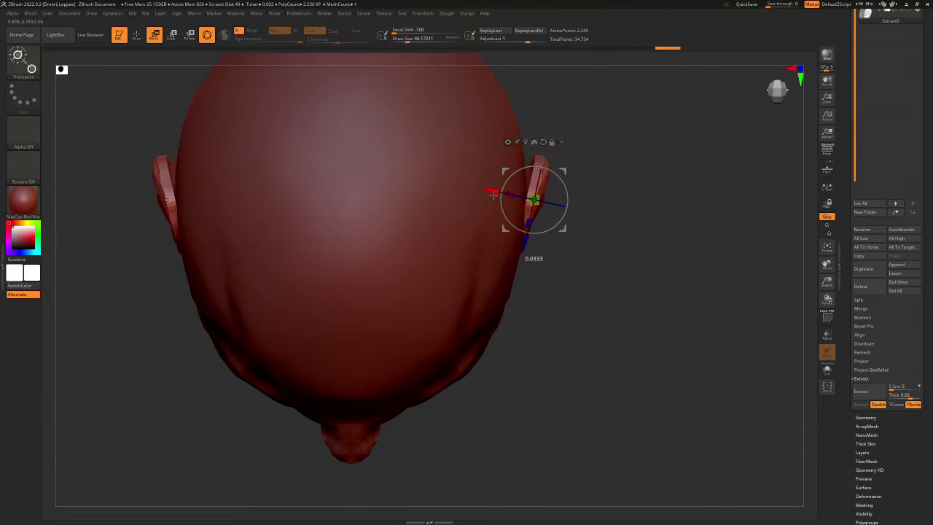
key("q")
Reshape the upper ears from the front with the Move brush and smooth their top edges
mouse_move(576, 182)
left_mouse_down()
mouse_move(658, 158)
mouse_move(638, 181)
mouse_move(677, 183)
mouse_move(656, 190)
left_mouse_up()
key("b")
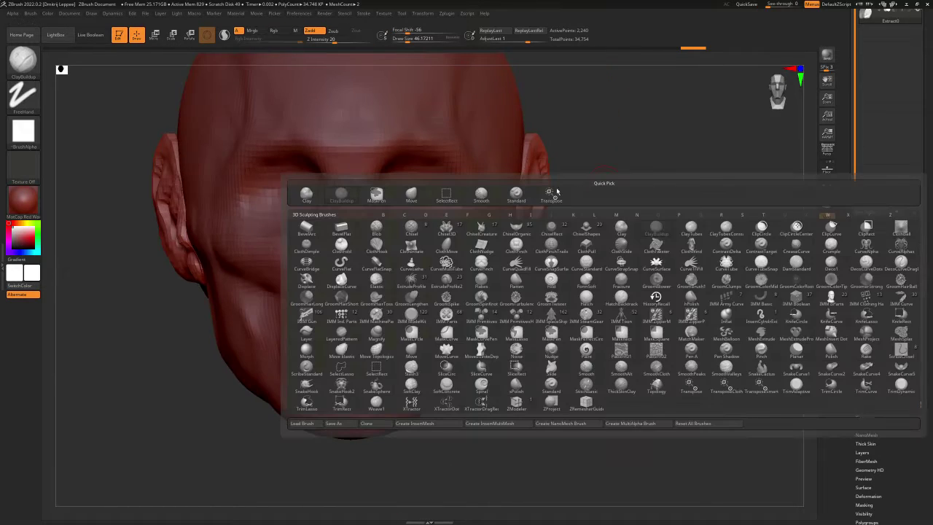
left_click(421, 202)
left_click_drag(530, 150, 541, 148)
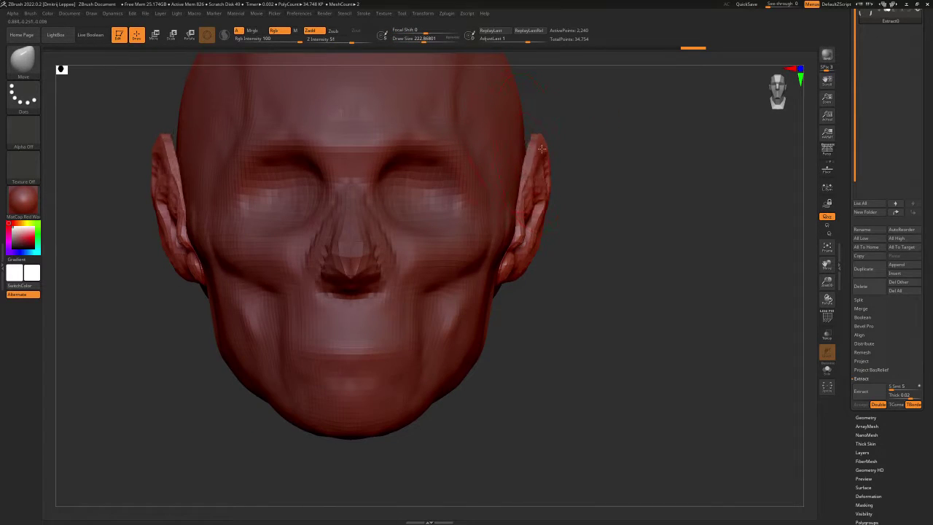
key("shift")
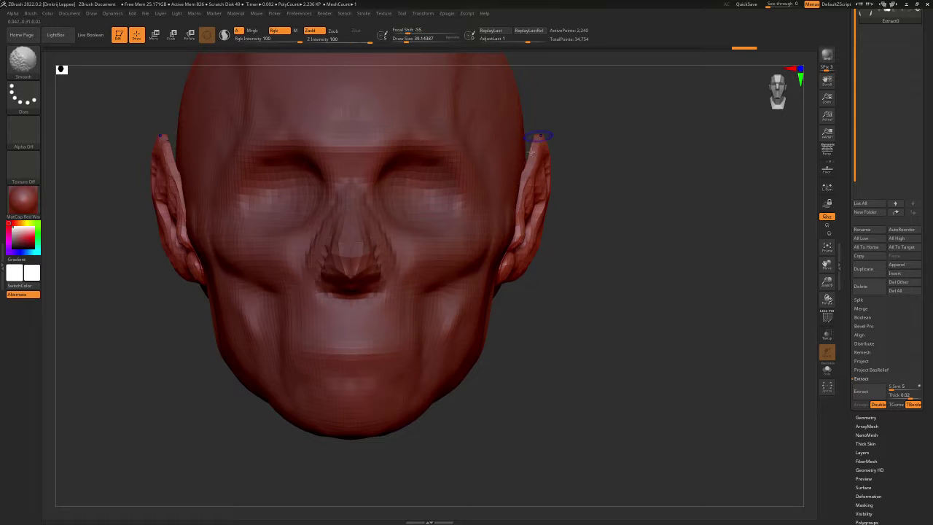
Define the upper folds and inner hollow of the ear with the Standard brush
mouse_move(583, 125)
left_mouse_down()
mouse_move(699, 131)
mouse_move(545, 161)
left_mouse_up()
key("b")
key("s")
key("t")
left_click(537, 157)
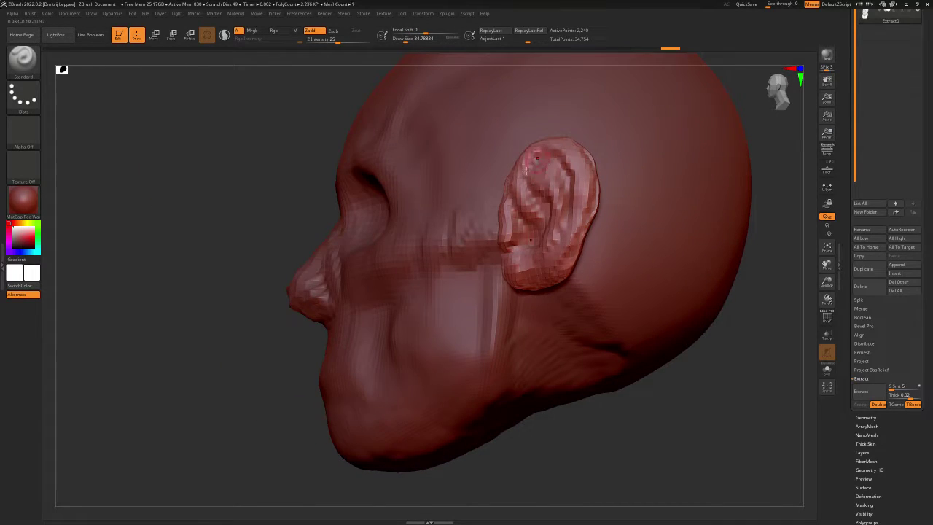
left_click_drag(781, 135, 579, 164)
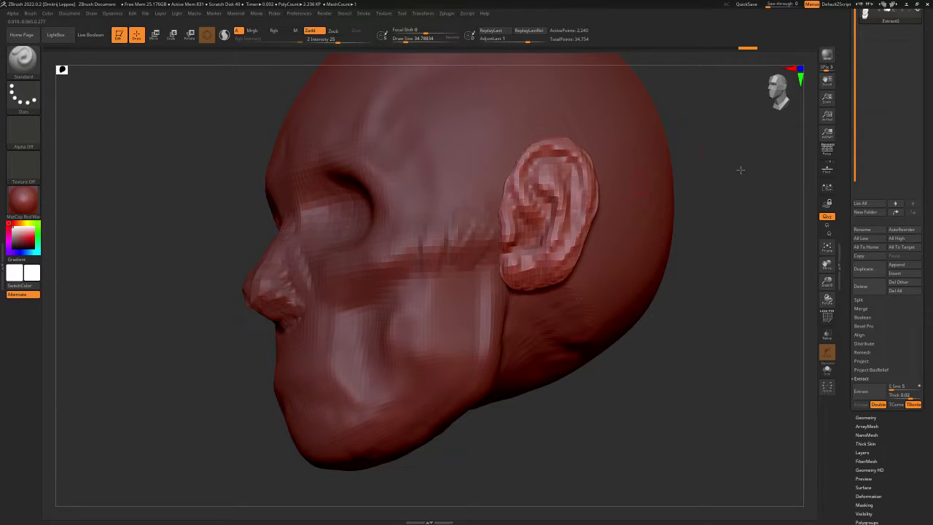
left_click_drag(739, 169, 534, 192)
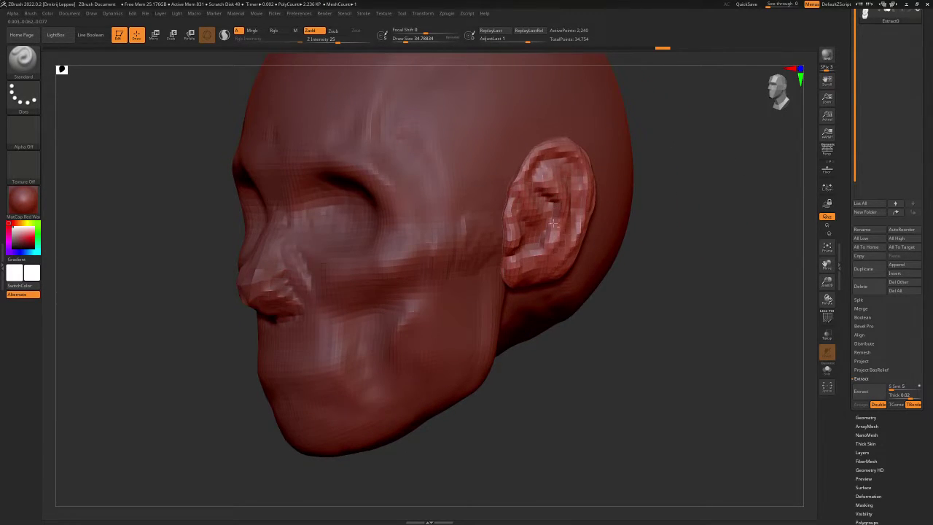
Refine the ear's outline, lobe and inner folds with the Move brush at varied sizes, smoothing as needed
right_click_drag(552, 245, 656, 241)
key("b")
key("m")
key("v")
key("s")
left_click_drag(555, 205, 598, 219)
key("s")
key("shift")
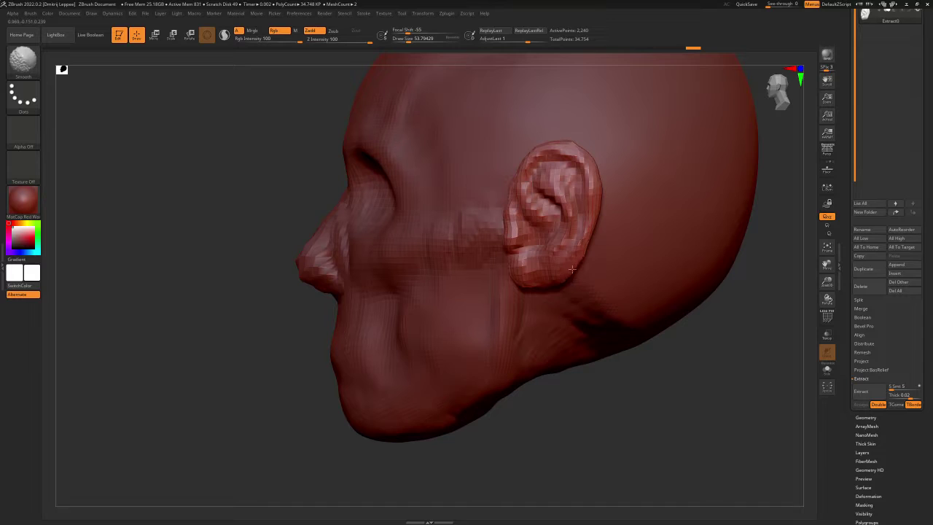
key("s")
mouse_move(578, 391)
left_mouse_down()
mouse_move(575, 244)
mouse_move(618, 244)
mouse_move(591, 284)
mouse_move(556, 252)
mouse_move(601, 218)
mouse_move(552, 253)
left_mouse_up()
key("s")
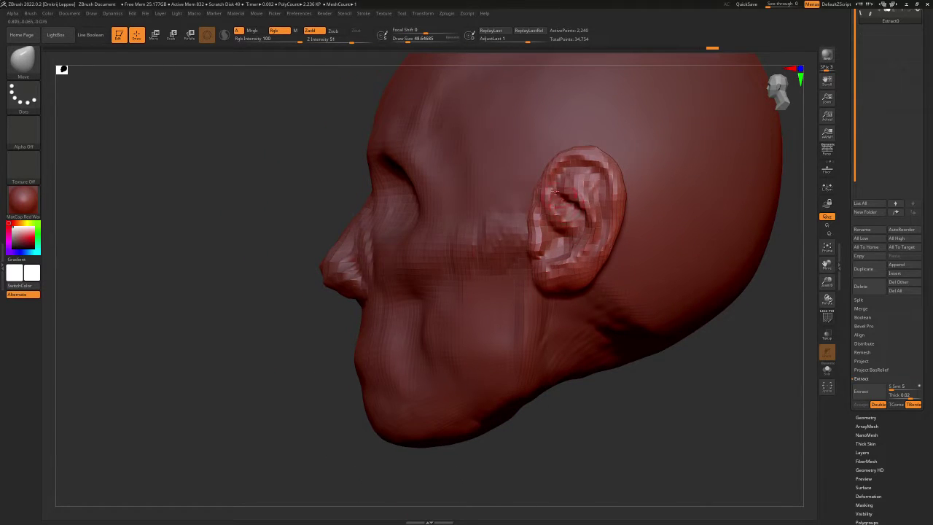
Detail the ear's inner ridges with a small Standard brush and smooth them
key("b")
key("s")
key("t")
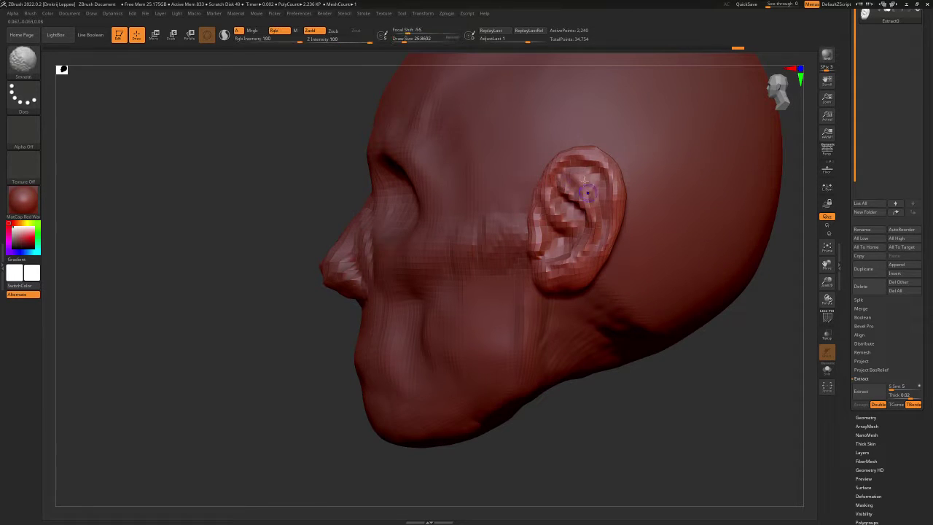
left_click_drag(750, 341, 683, 291, "shift")
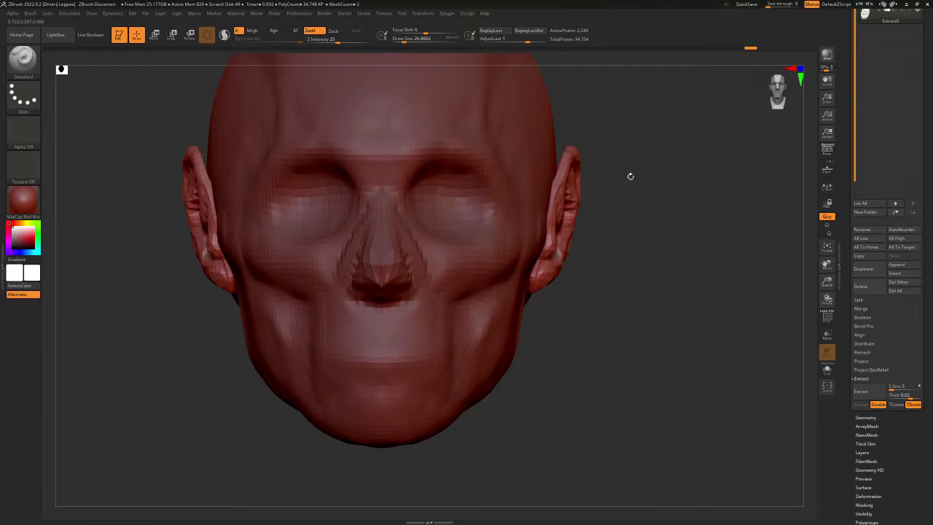
Adjust the skull's sides beside the ears from the front with a large Move brush and smooth the jaw sides
key("b")
left_click(416, 201)
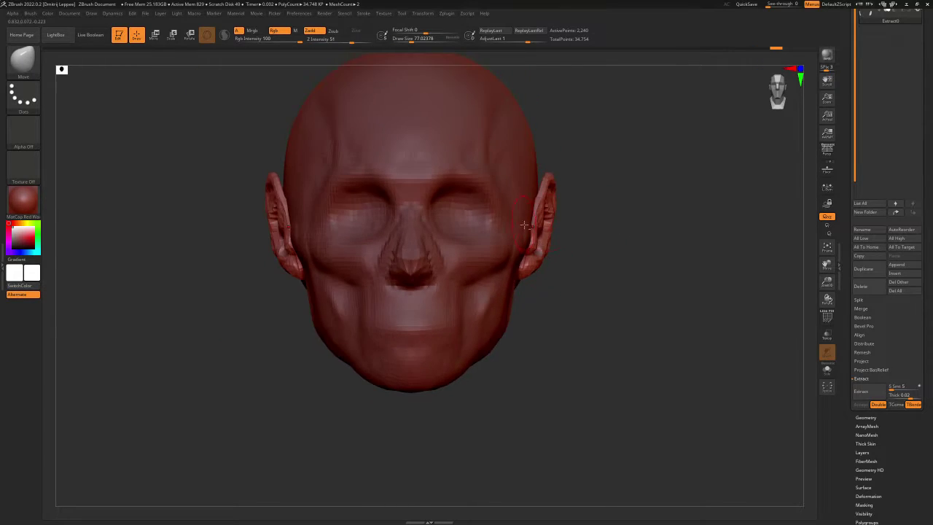
left_click(521, 228, "alt")
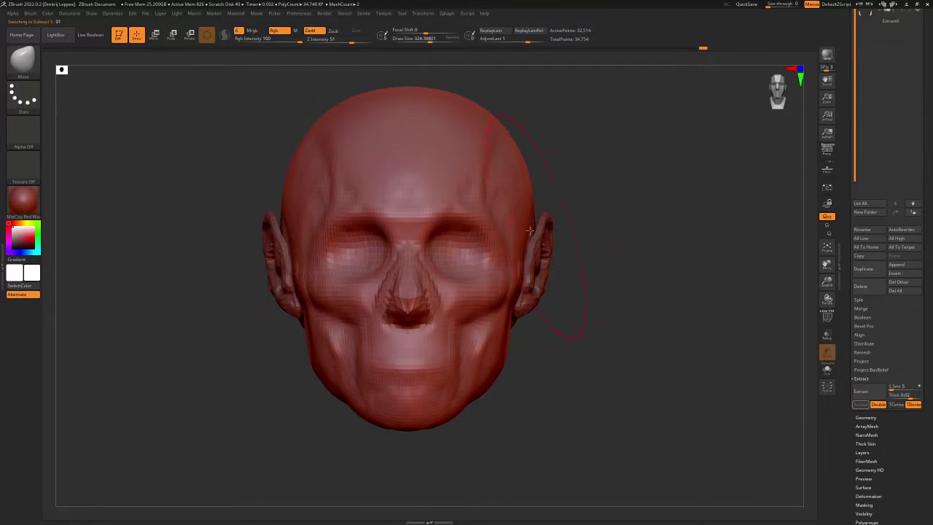
scroll(531, 240, "down", 2)
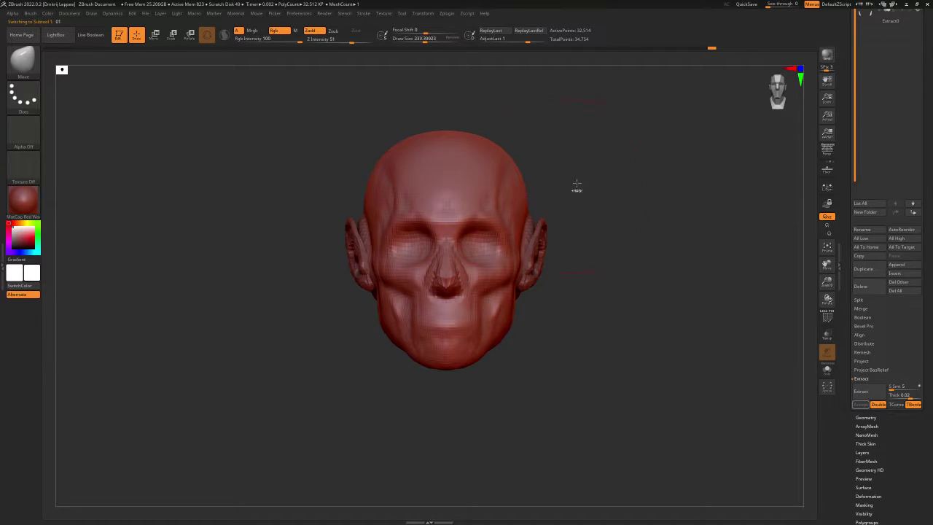
key("ctrl")
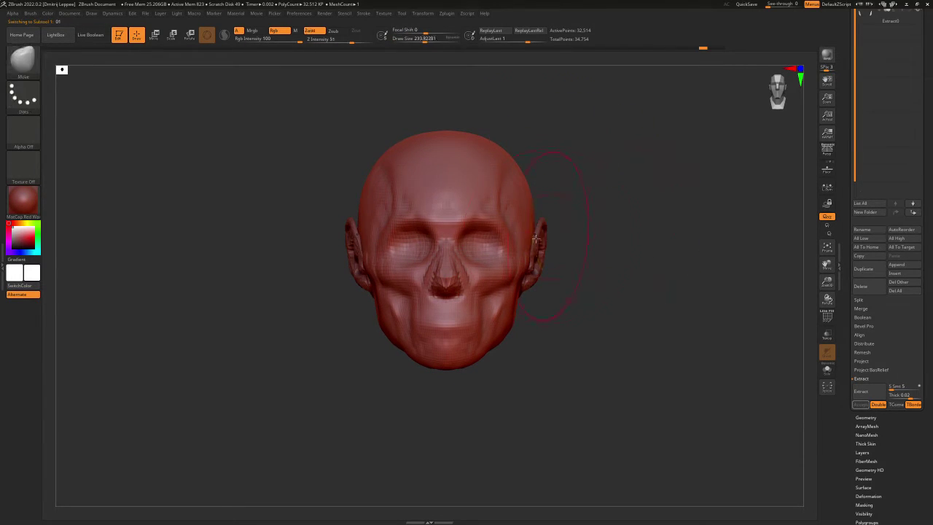
left_click(528, 246)
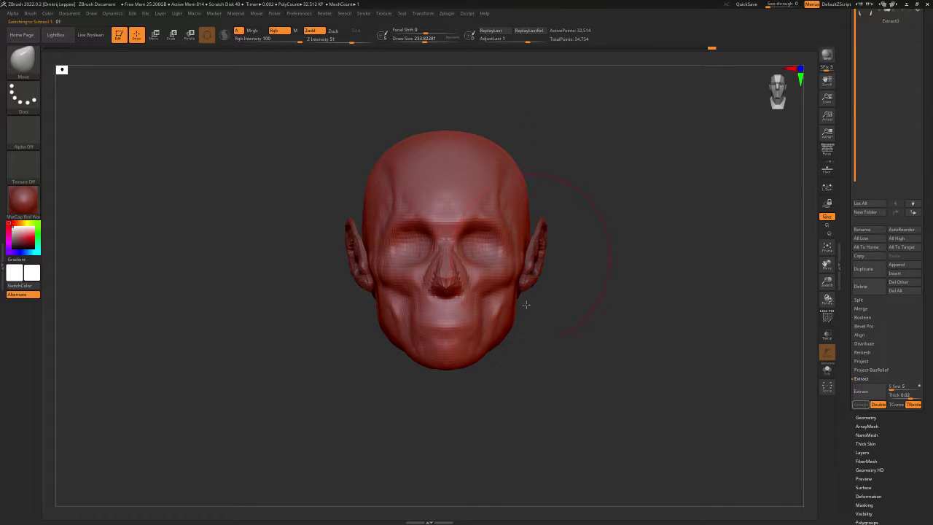
key("shift")
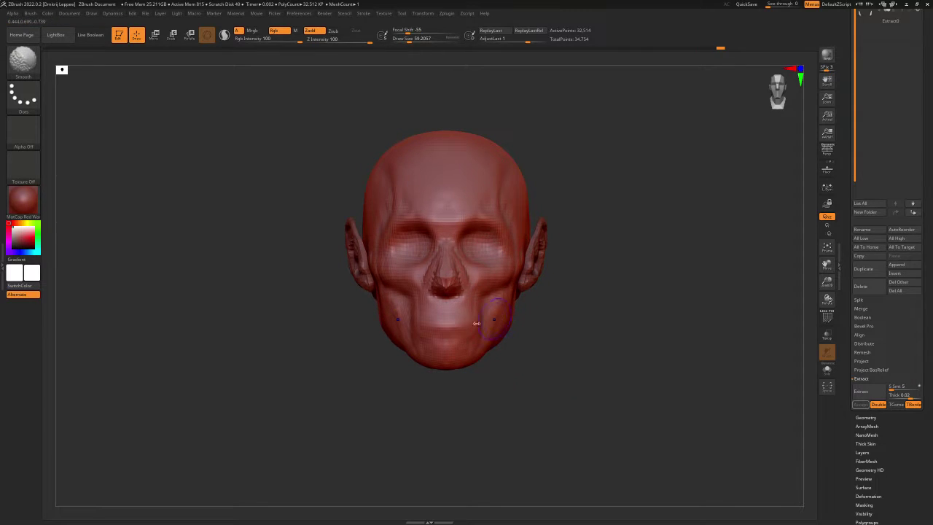
Thicken the rims of the ears with the Inflat brush and subdivide the ear mesh
mouse_move(577, 269)
left_mouse_down("alt")
mouse_move(614, 214)
mouse_move(604, 227)
left_mouse_up("alt")
key("b")
key("i")
key("n")
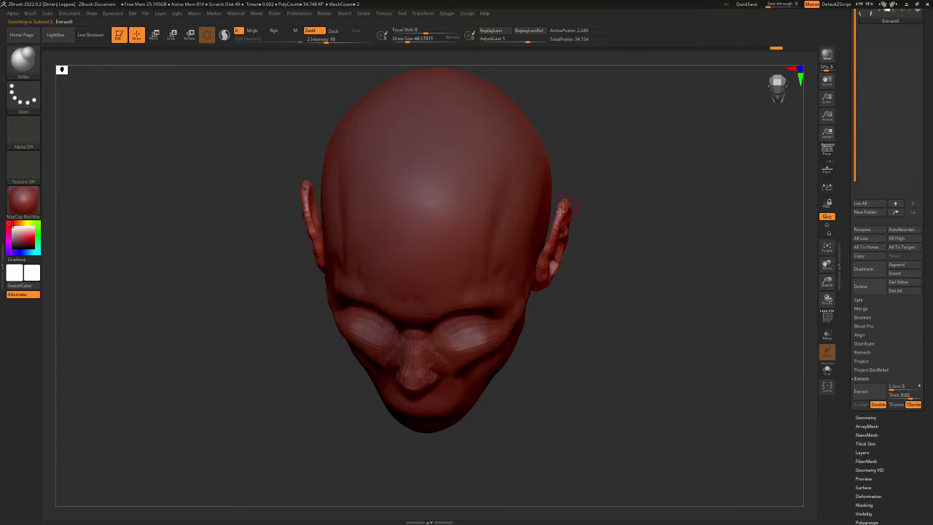
mouse_move(619, 198)
left_mouse_down()
mouse_move(604, 187)
mouse_move(637, 196)
left_mouse_up()
left_click_drag(729, 151, 624, 209, "alt")
Define the ear's inner folds and the groove under its upper rim with a small Standard brush, smoothing as needed
key("b")
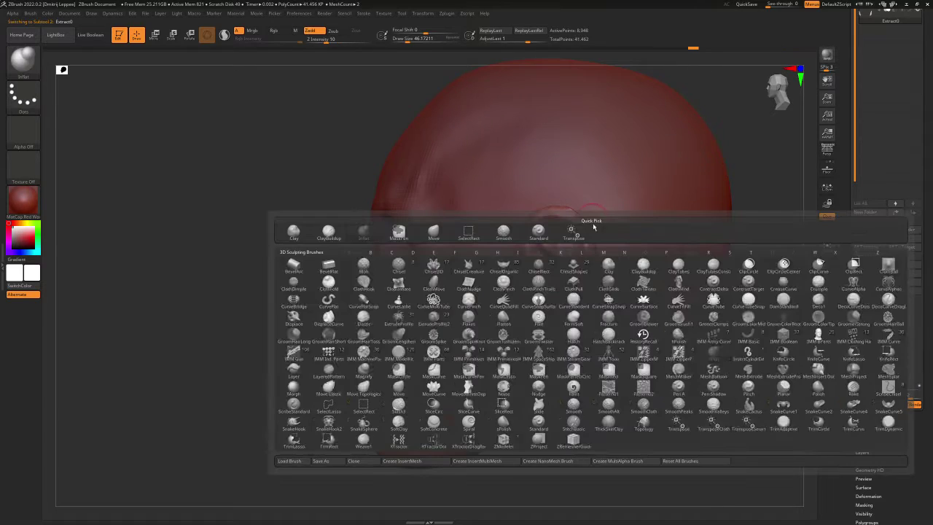
key("s")
key("t")
key("ctrl+z")
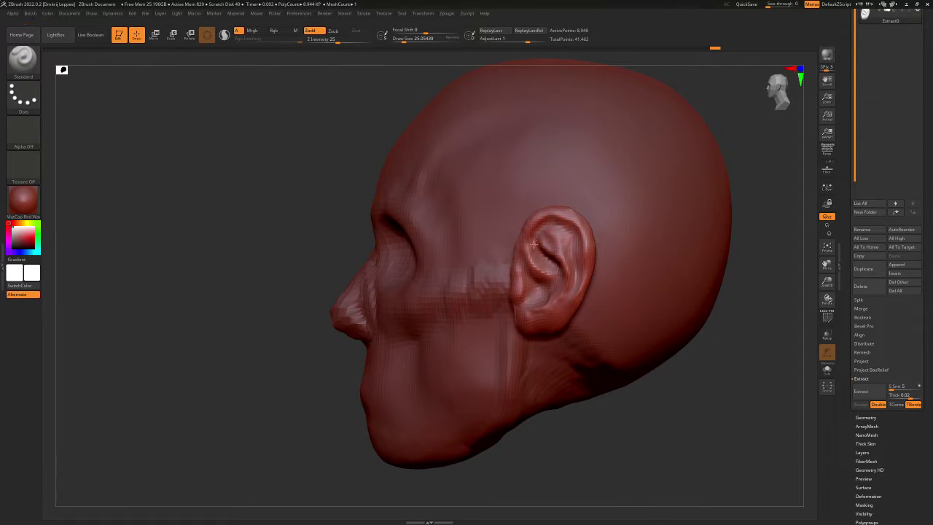
left_click_drag(548, 259, 534, 232)
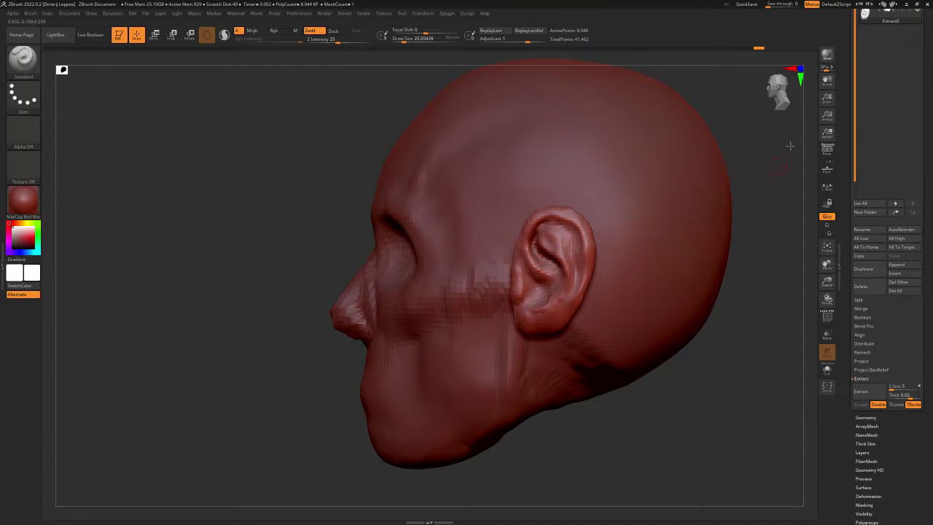
left_click_drag(789, 146, 576, 226)
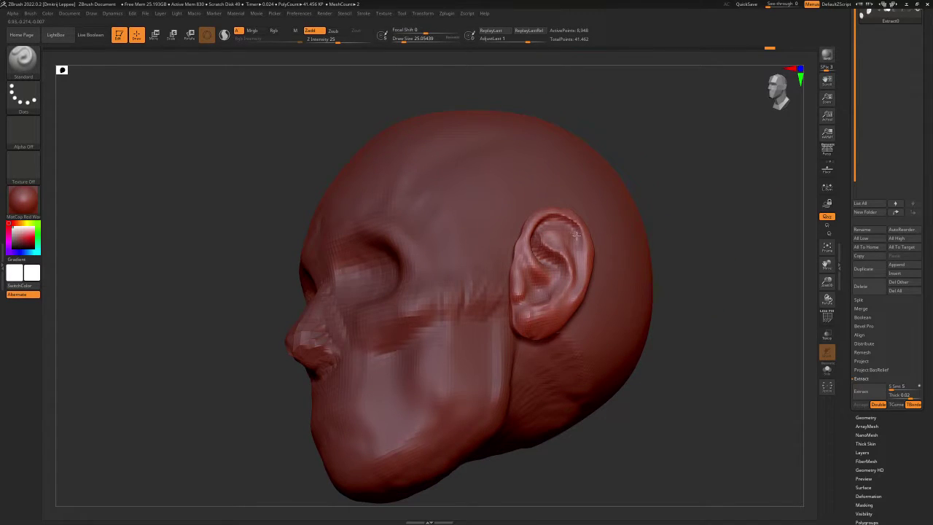
left_click_drag(670, 194, 658, 216, "shift")
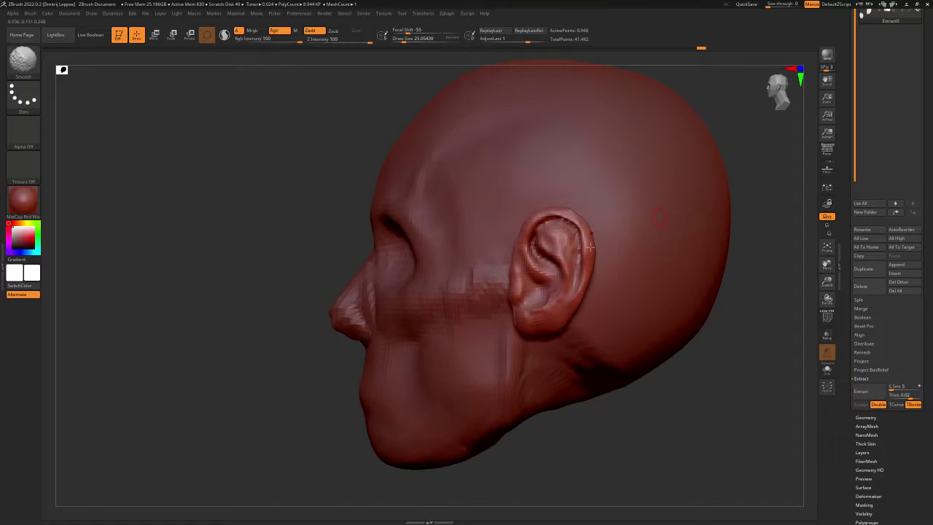
left_click_drag(547, 244, 542, 236, "shift")
Build up the ear's front edge and inner ridge with the ClayBuildup brush and reshape the tragus with the Move brush
key("b")
left_click(536, 232)
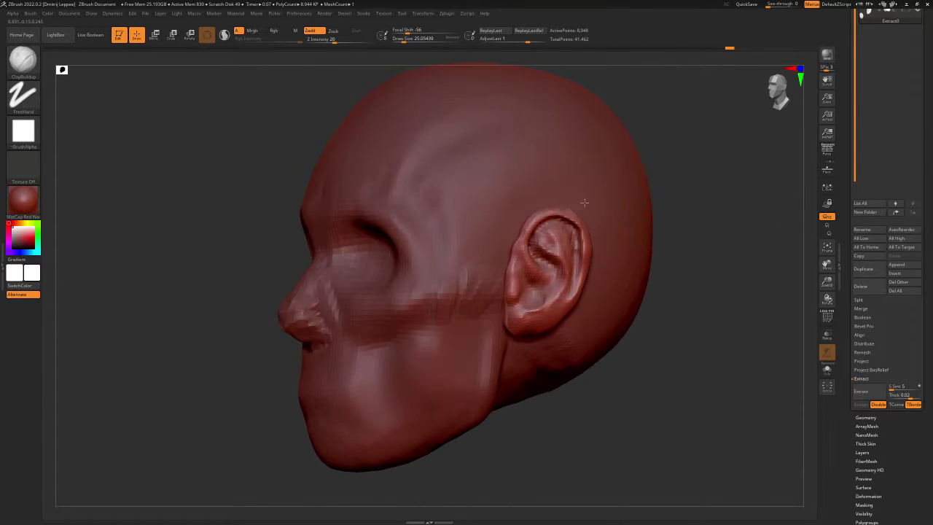
key("shift")
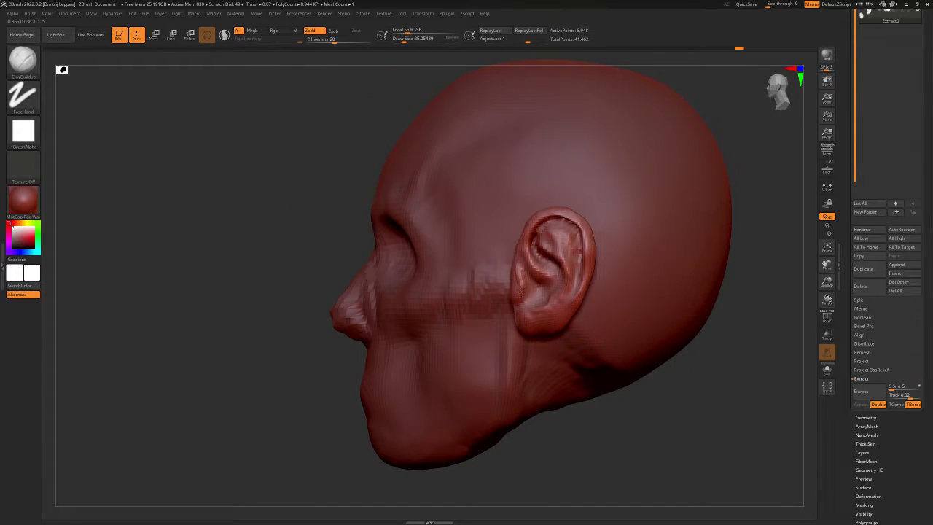
key("b")
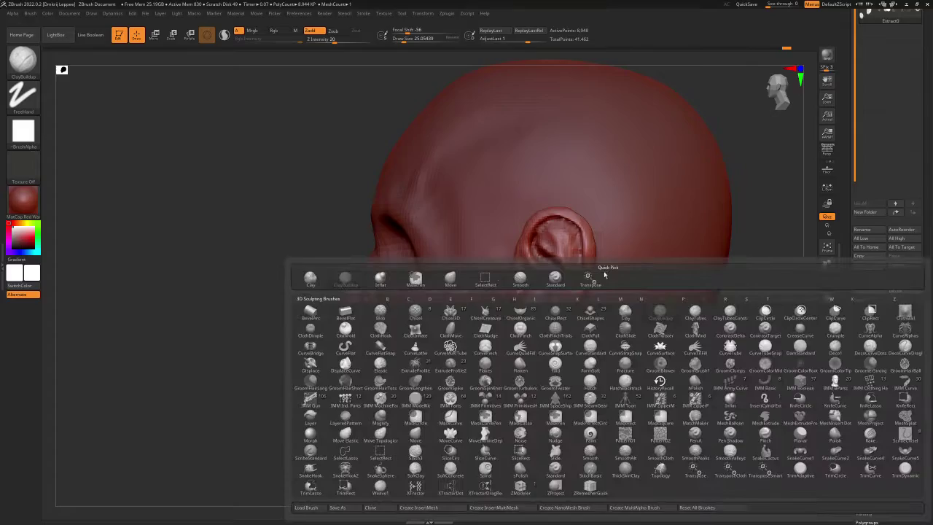
key("m")
key("v")
Refine the ear's upper inner fold with a smaller ClayBuildup brush and smooth it
key("b")
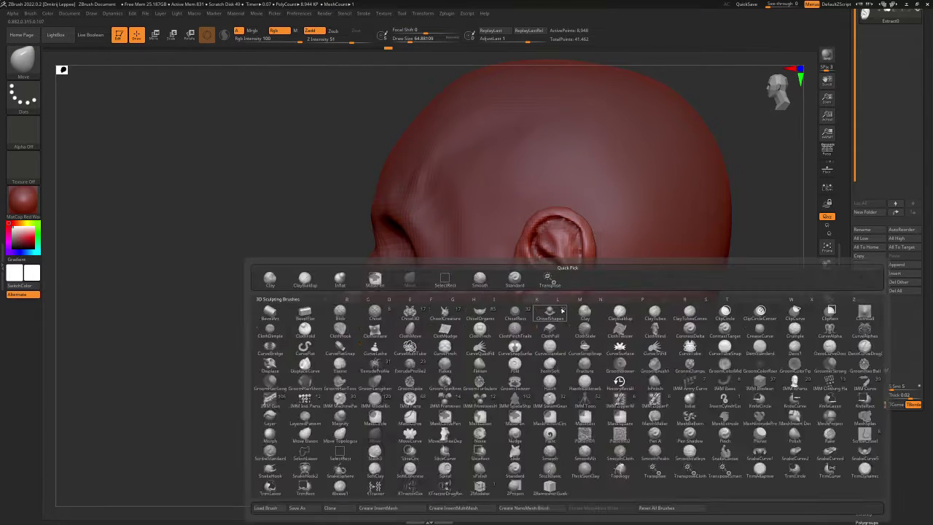
key("c")
key("b")
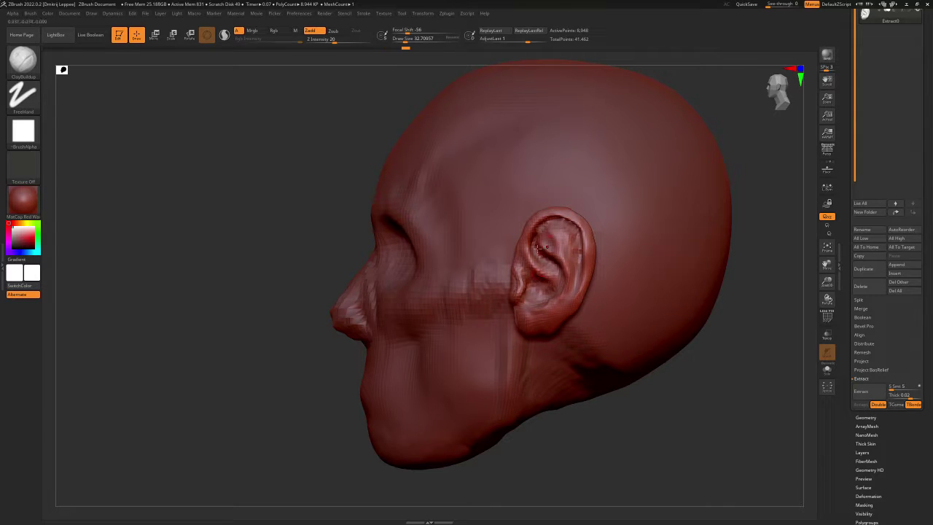
key("bracketleft")
key("shift")
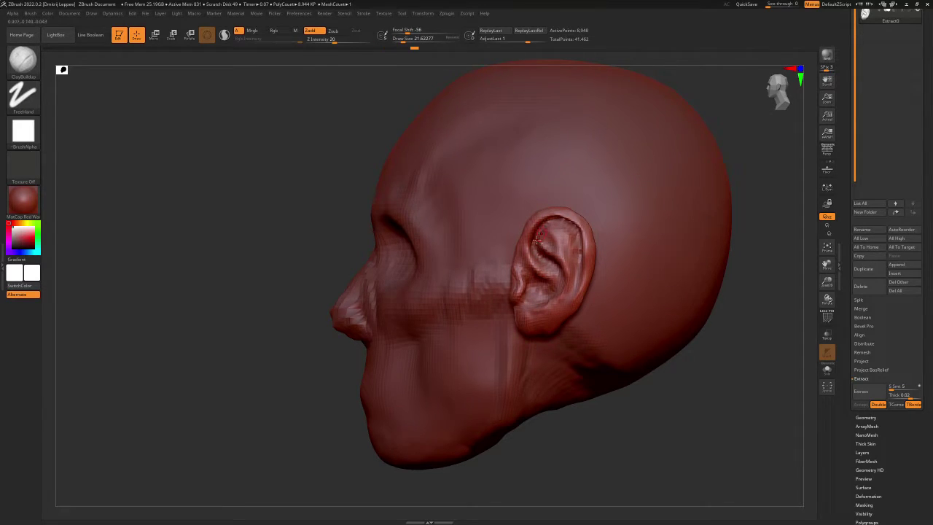
Reshape the ear's outer rim and inner folds from the front and side with the Move brush at varied sizes
mouse_move(772, 204)
left_mouse_down()
mouse_move(693, 227)
mouse_move(609, 234)
left_mouse_up()
key("b")
left_click(450, 248)
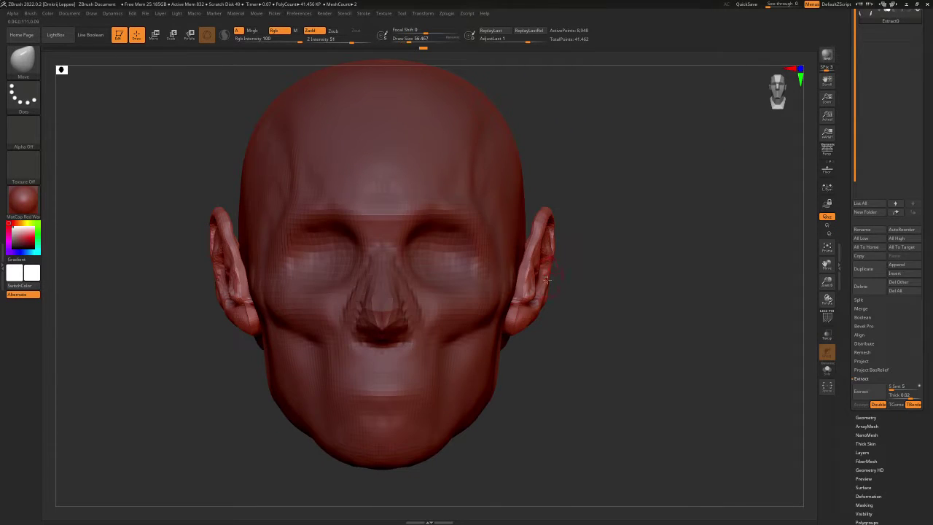
left_click_drag(547, 279, 549, 271)
left_click_drag(575, 241, 562, 255)
key("s")
key("s")
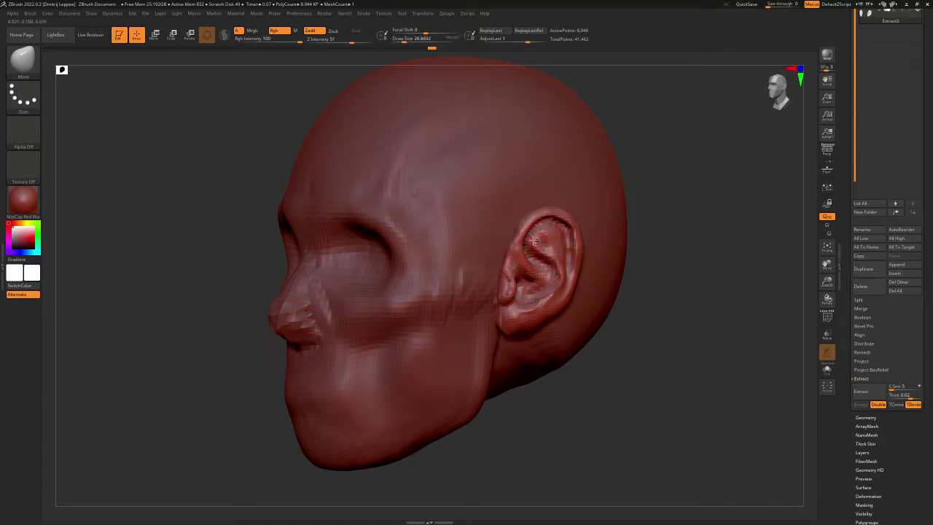
left_click_drag(689, 212, 572, 271)
key("s")
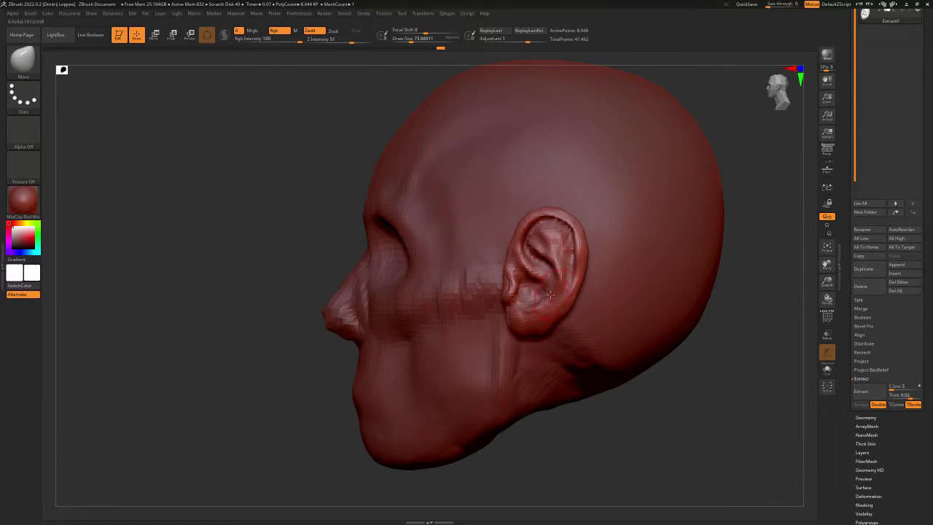
Carve a crease along the ear's lower inner hollow with the DamStandard brush
key("b")
key("d")
key("s")
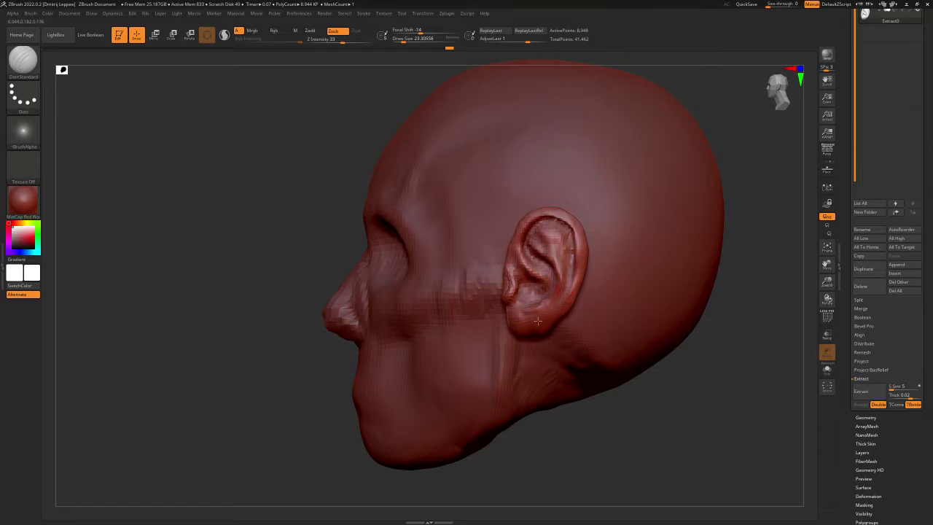
Build up the form above the earlobe and around the lower hollow with a small ClayBuildup brush
left_click_drag(624, 404, 699, 408)
key("b")
key("c")
key("b")
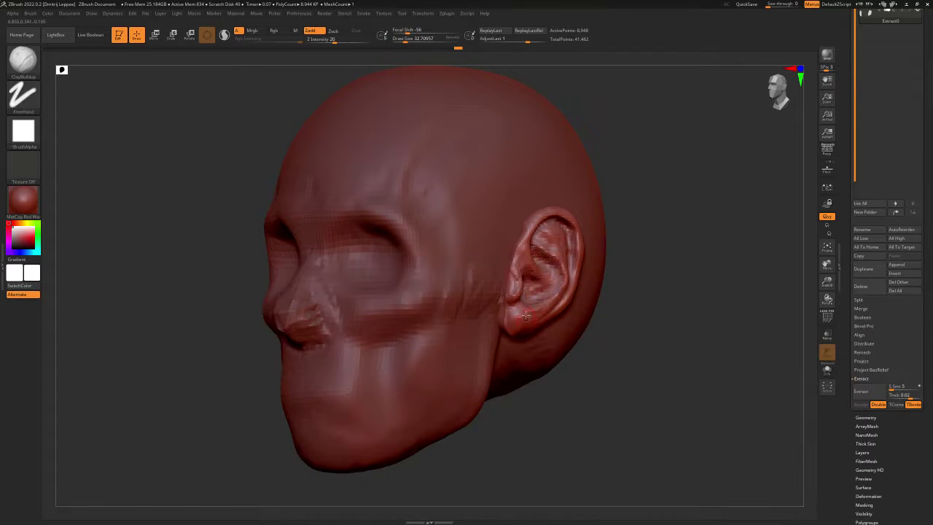
left_click_drag(540, 301, 527, 301)
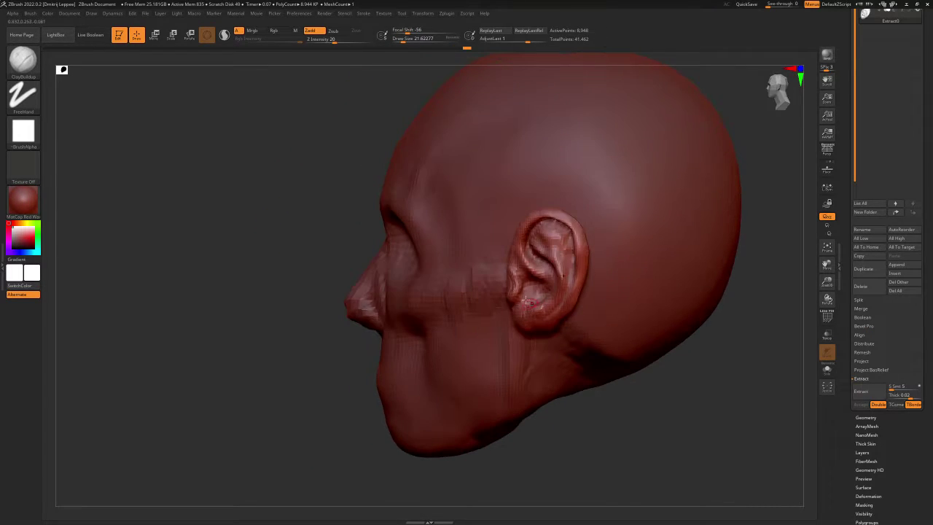
right_click_drag(581, 333, 524, 312)
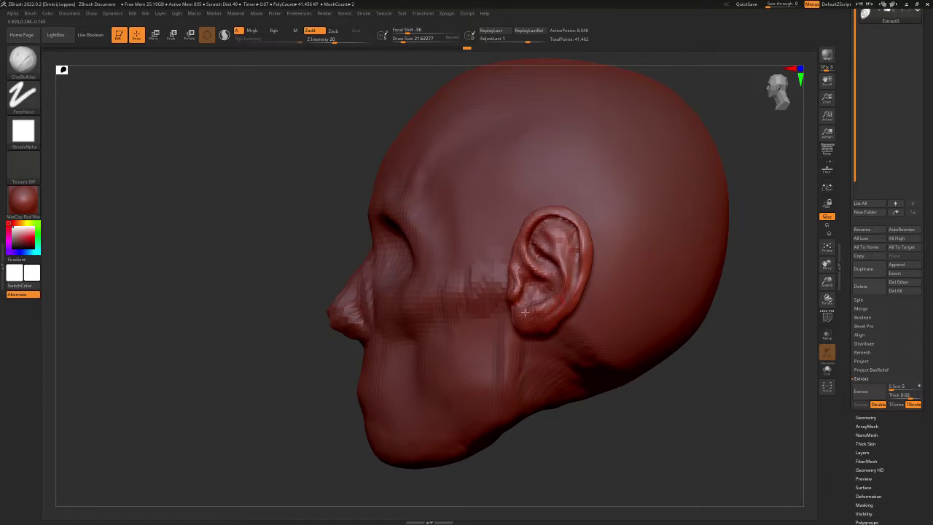
right_click_drag(716, 329, 676, 281, "alt")
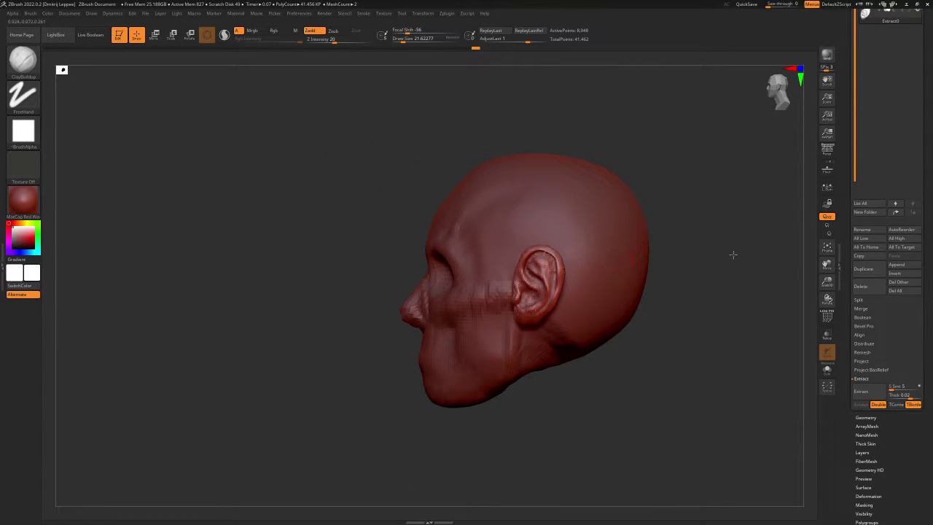
Reshape the ears from the front with a large Move brush and adjust the head's sides beneath them
left_click_drag(732, 254, 616, 261, "shift")
right_click_drag(617, 260, 595, 262, "alt")
key("b")
key("m")
key("v")
key("s")
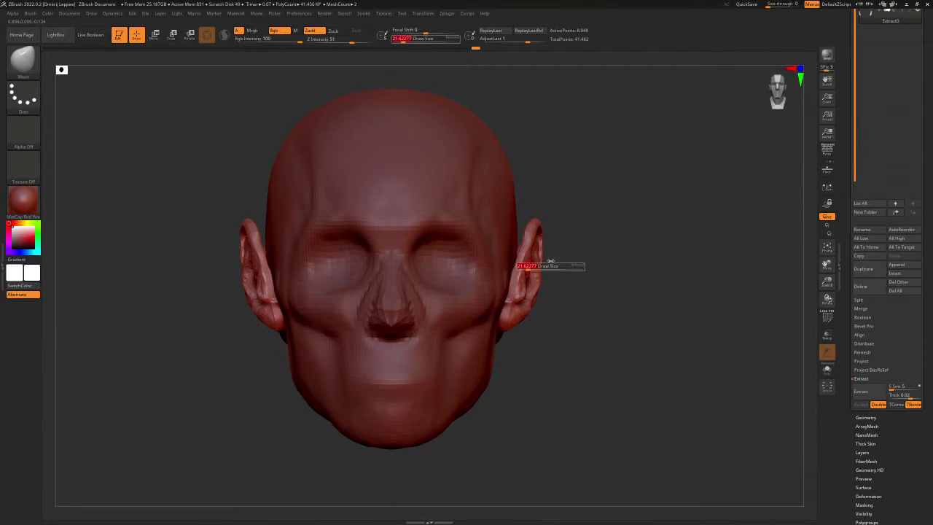
mouse_move(550, 261)
left_mouse_down()
mouse_move(557, 188)
mouse_move(512, 273)
left_mouse_up()
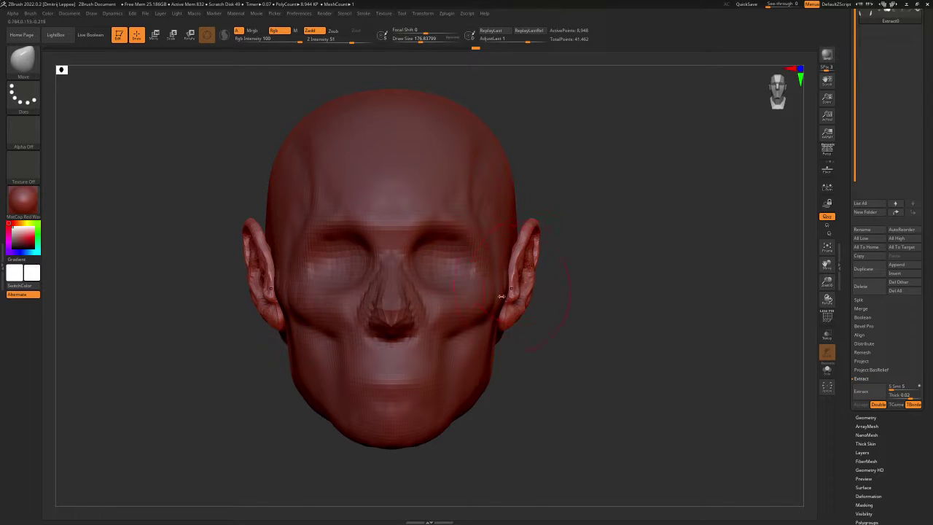
left_click(518, 282, "alt")
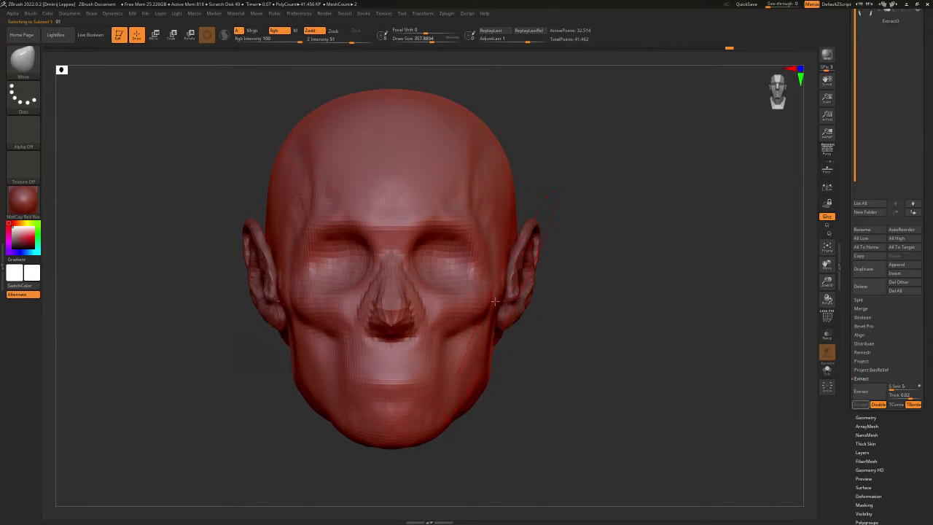
left_click(517, 283, "alt")
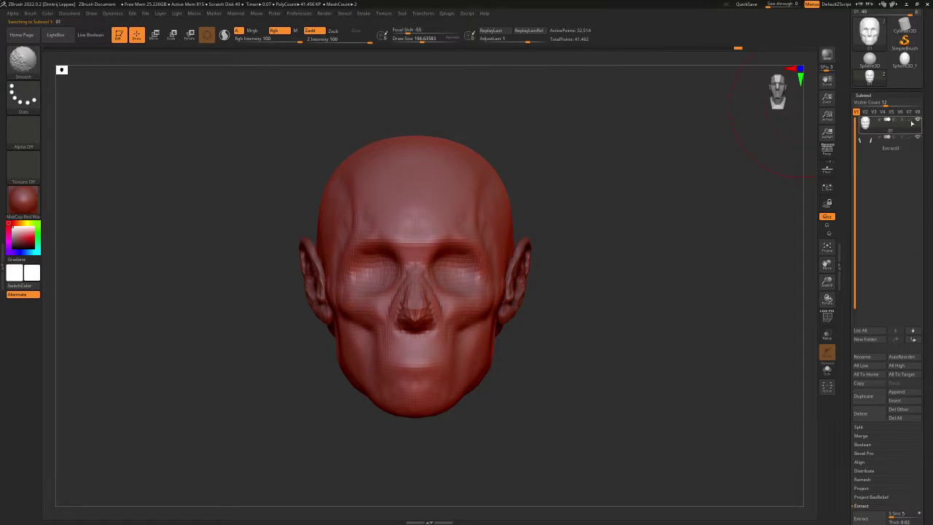
Change the model's display material to BasicMaterial
left_click(22, 210)
left_click(156, 271)
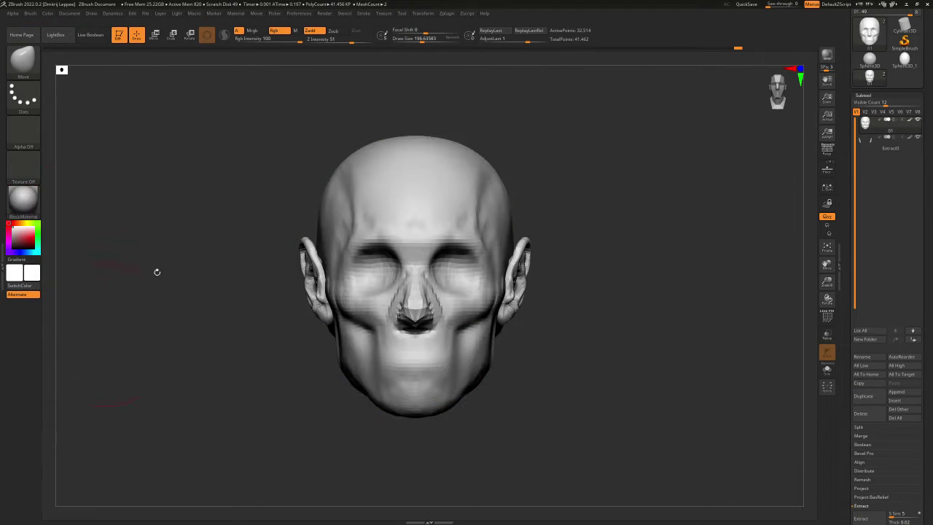
left_click_drag(573, 214, 589, 201)
Save the head as a new tool file named 02 on the Desktop
scroll(896, 45, "up", 2)
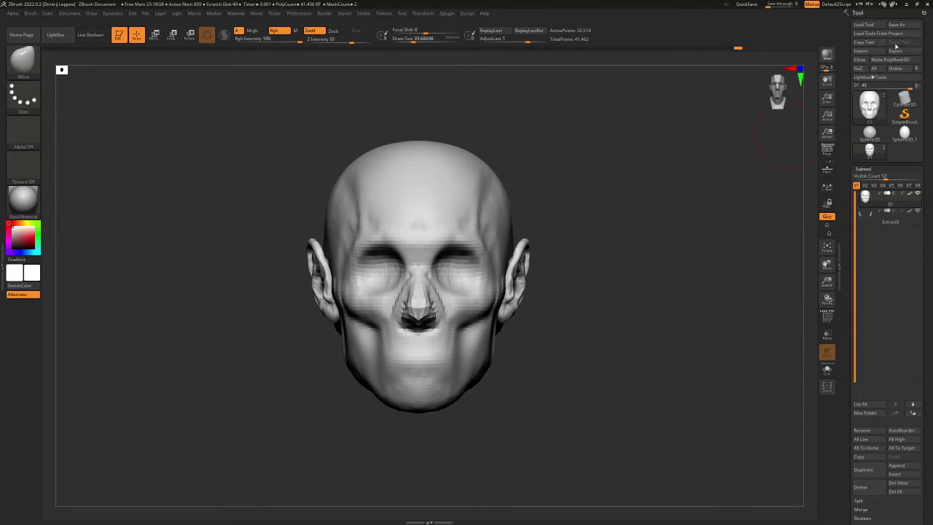
left_click(895, 25)
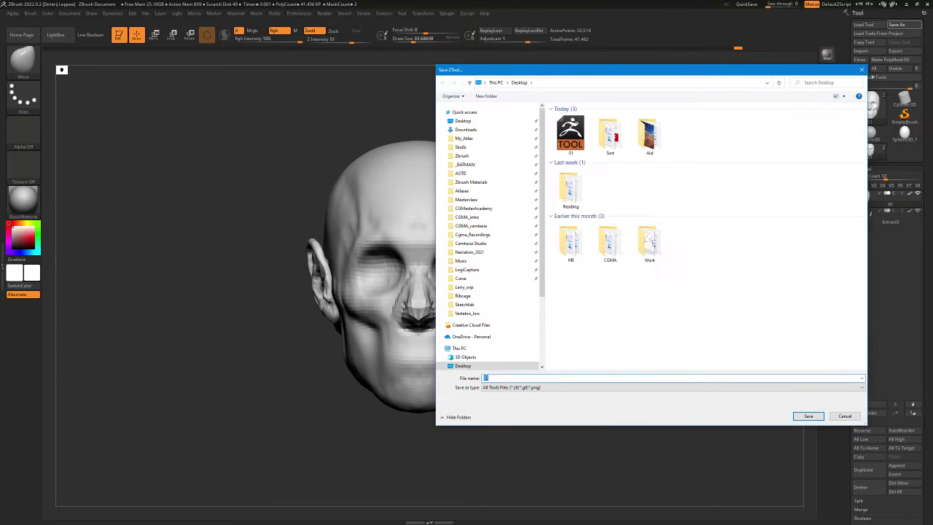
key("Return")
Fill the eye sockets with ClayBuildup strokes to rough in the upper and lower eyelids, and smooth them
left_click_drag(572, 260, 601, 236, "alt")
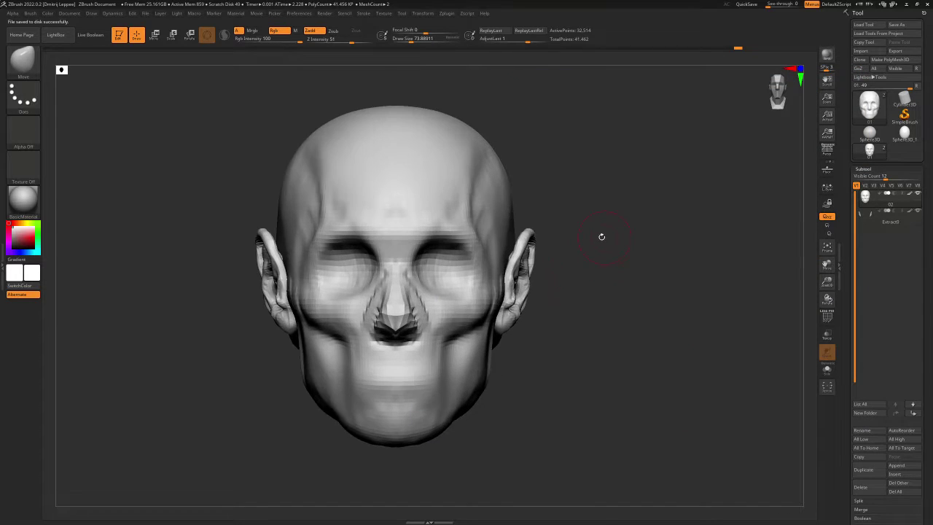
key("b")
key("c")
key("b")
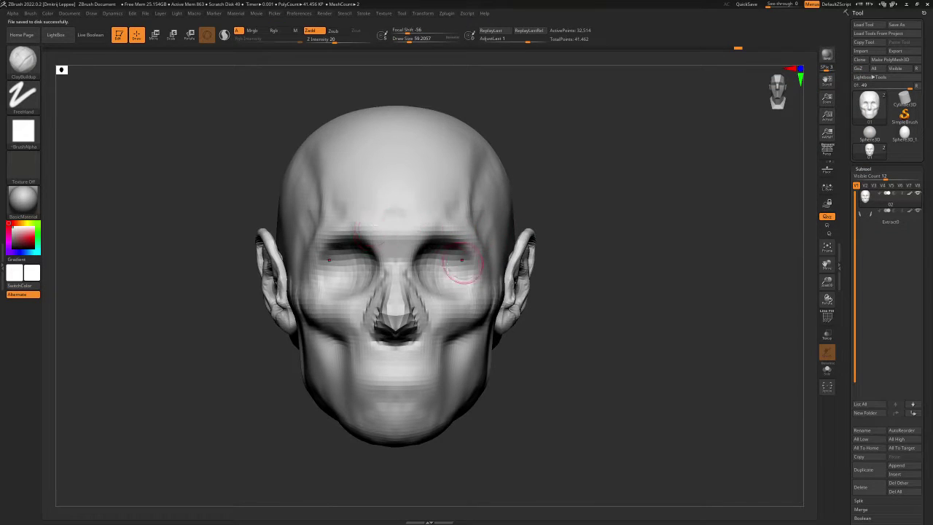
mouse_move(434, 262)
left_mouse_down()
mouse_move(464, 266)
mouse_move(443, 259)
mouse_move(451, 260)
mouse_move(435, 279)
mouse_move(426, 273)
mouse_move(459, 263)
mouse_move(434, 258)
left_mouse_up()
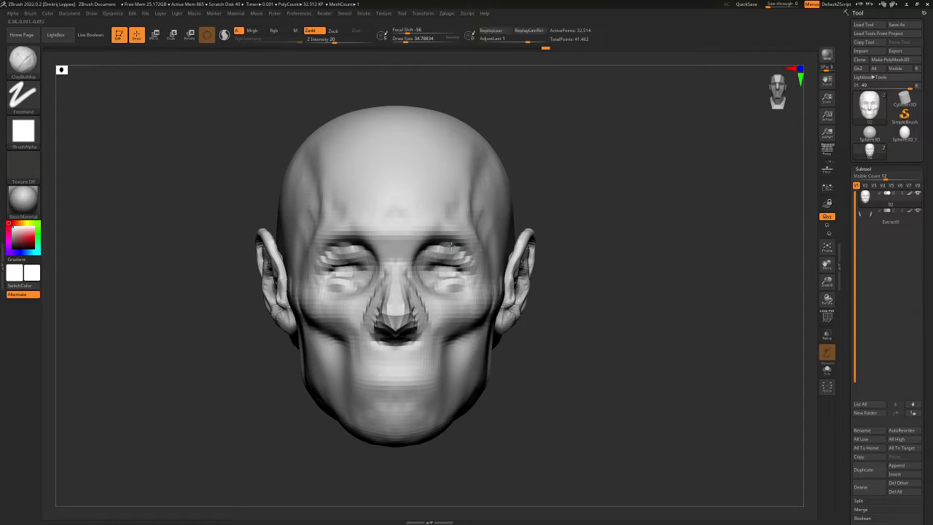
key("shift")
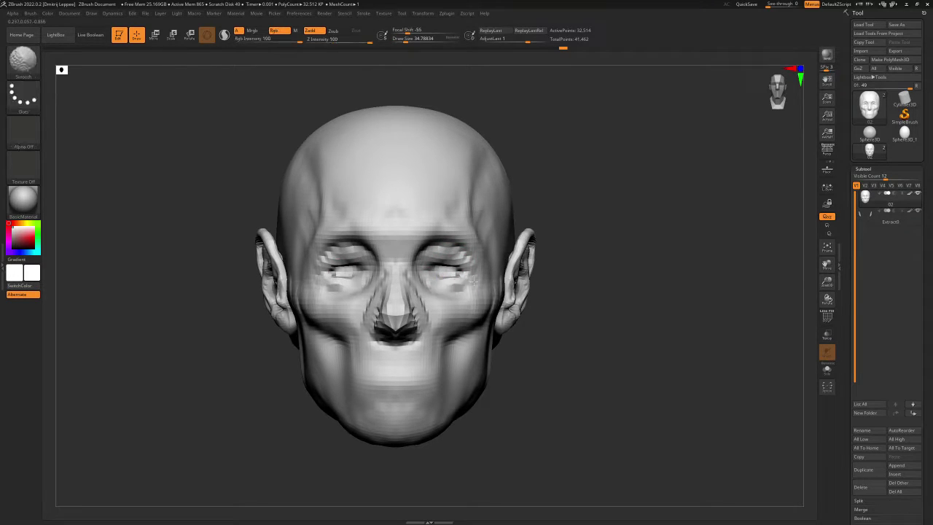
right_click_drag(473, 281, 496, 265)
Build up the cheeks and cheekbones beside the nose with a larger ClayBuildup brush, and pick the DamStandard brush
mouse_move(446, 285)
right_mouse_down()
mouse_move(404, 304)
mouse_move(415, 314)
mouse_move(414, 305)
mouse_move(405, 357)
right_mouse_up()
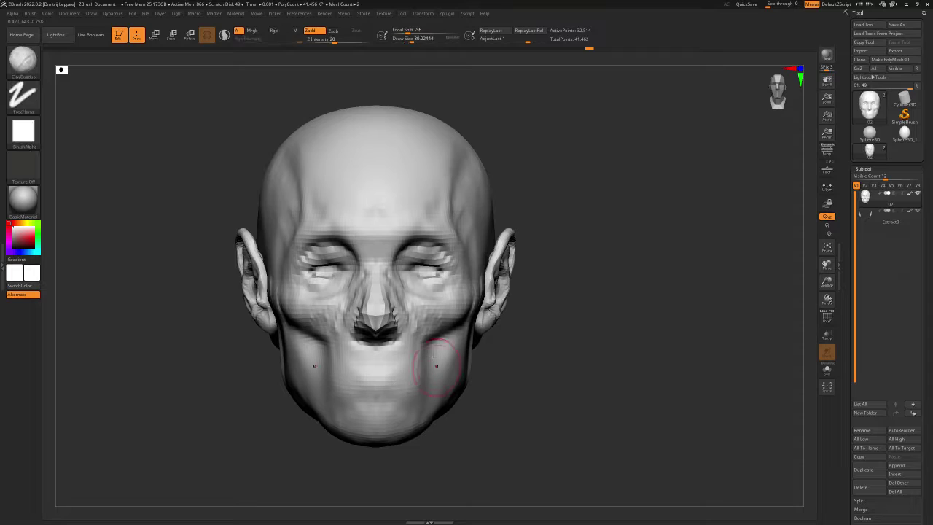
right_click_drag(426, 335, 504, 300)
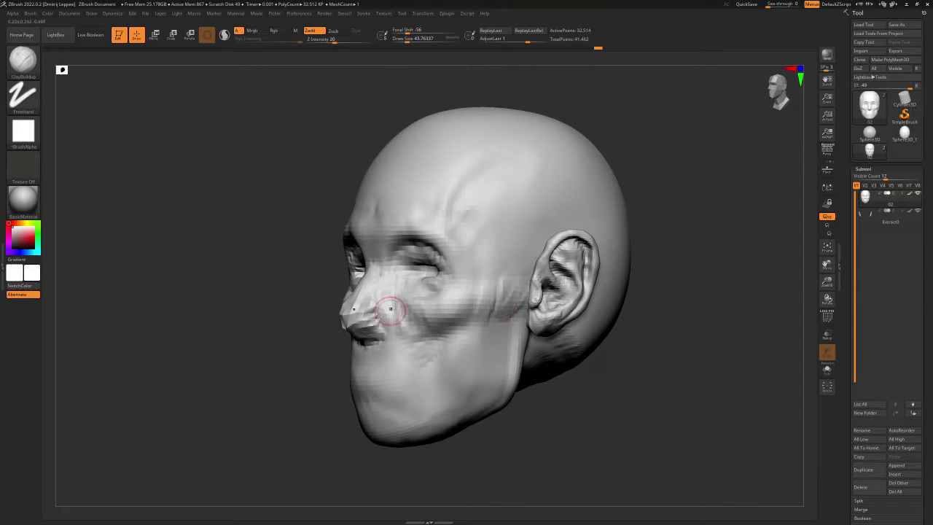
key("b")
key("d")
key("s")
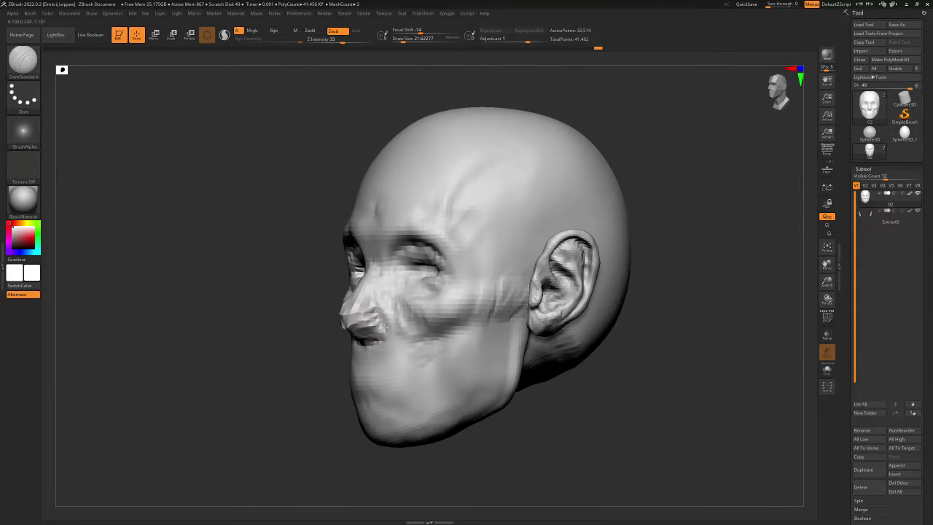
Reshape the brow ridge above the eye sockets from the front with the Move brush
mouse_move(327, 377)
right_mouse_down("shift")
mouse_move(379, 337)
mouse_move(350, 339)
mouse_move(431, 303)
mouse_move(357, 269)
right_mouse_up("shift")
key("b")
key("m")
key("v")
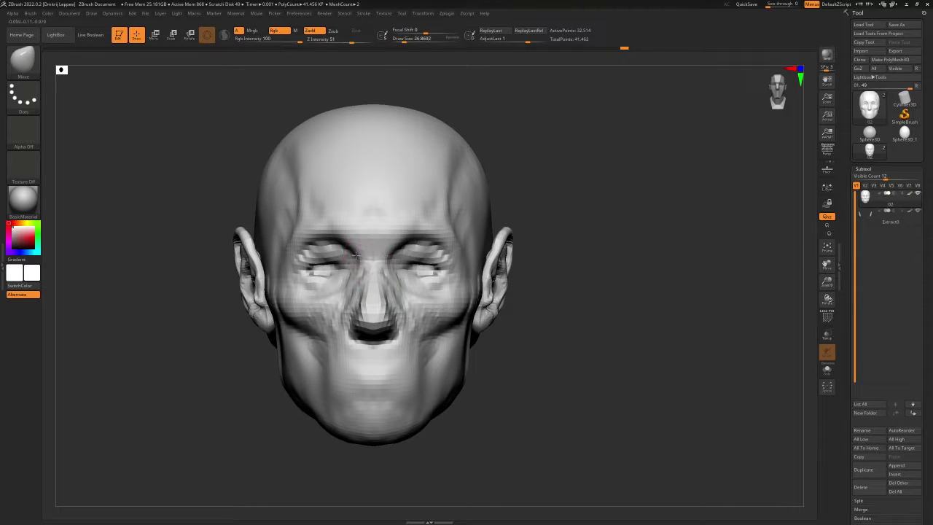
left_click_drag(345, 242, 331, 239)
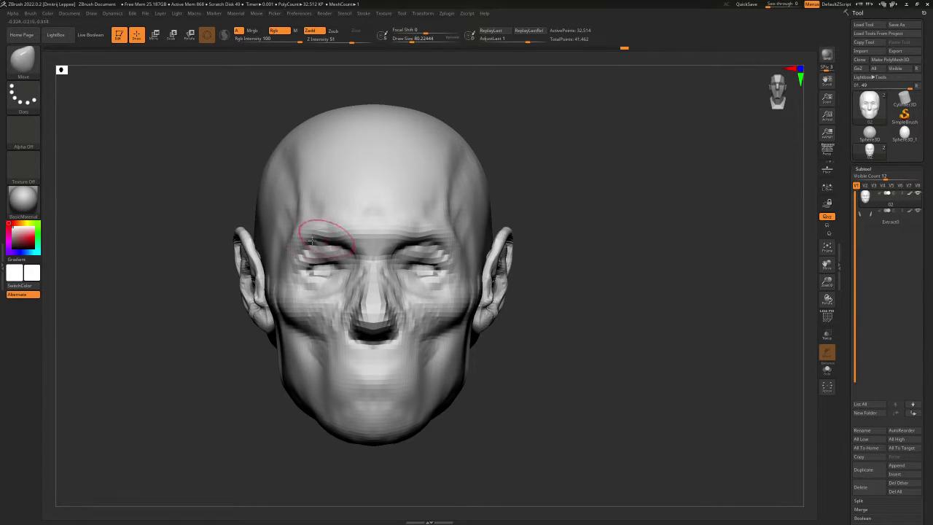
Adjust the ears from the front with a large Move brush and make the head the active subtool again
left_click(508, 237, "alt")
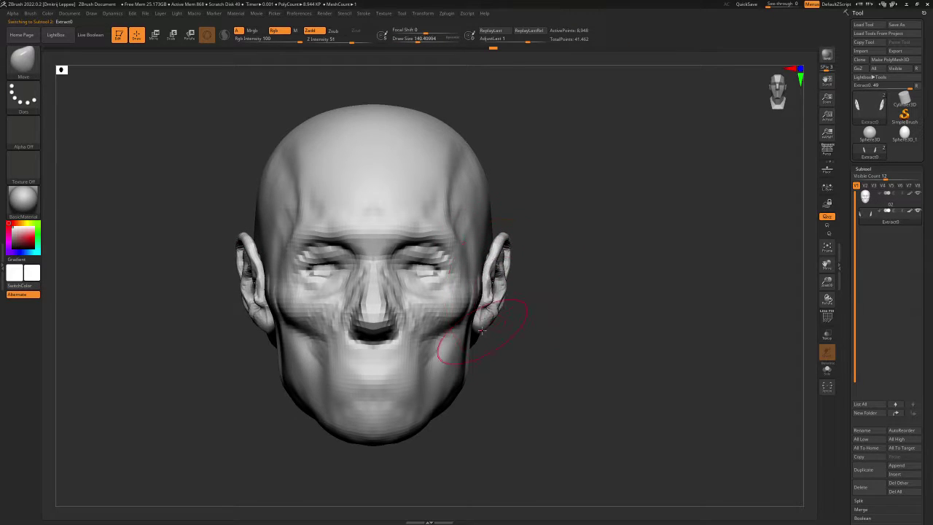
left_click_drag(482, 330, 479, 379)
left_click(470, 353, "alt")
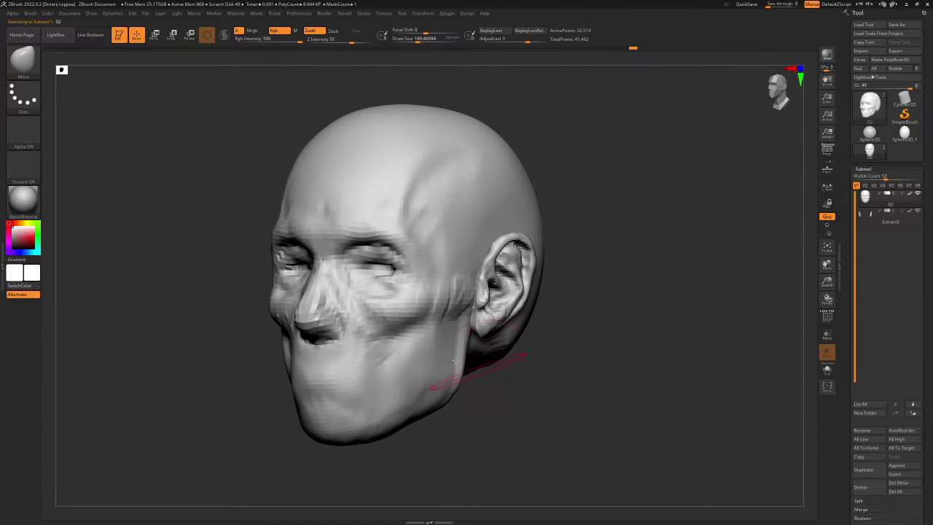
Mask the head except its underside, pull the unmasked base down to form a neck, and smooth the transition
mouse_move(465, 419)
left_mouse_down()
mouse_move(464, 429)
mouse_move(455, 412)
mouse_move(587, 377)
left_mouse_up()
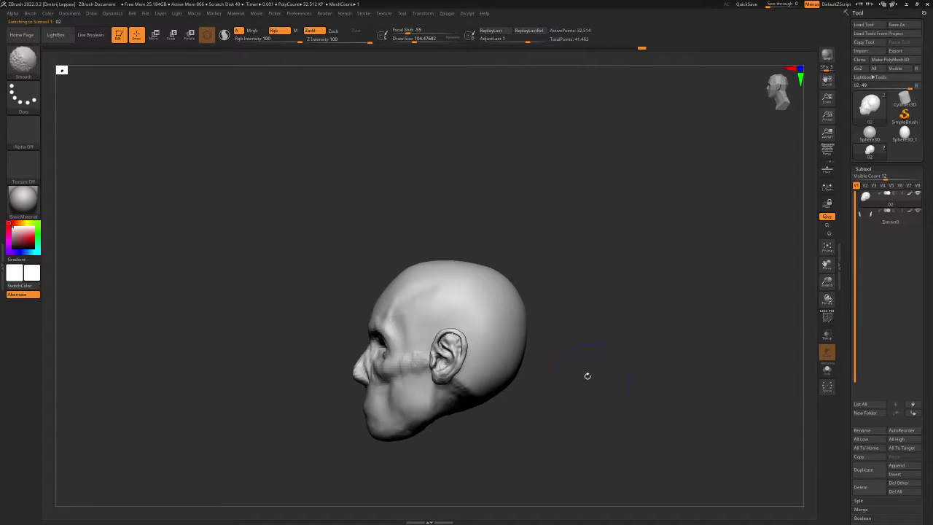
left_click(587, 376, "ctrl")
key("w")
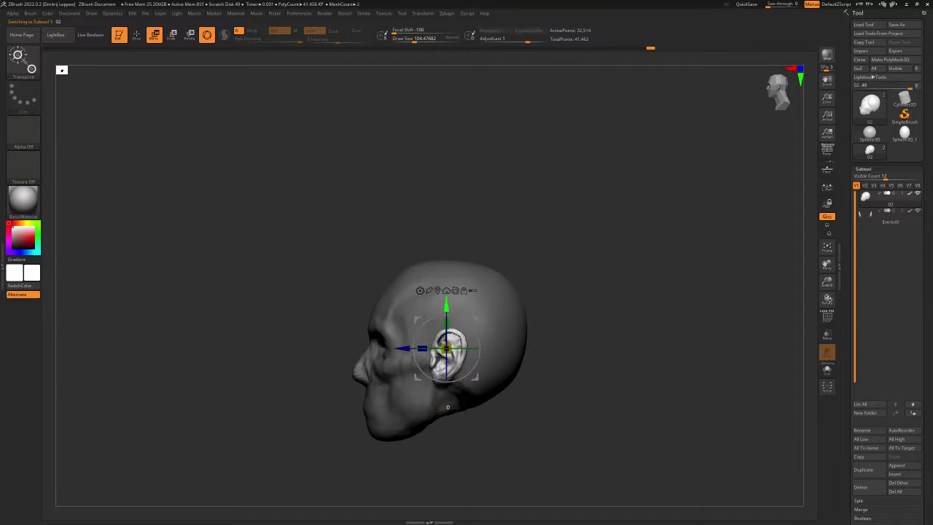
left_click_drag(444, 346, 446, 408)
key("q")
mouse_move(564, 347)
left_mouse_down()
mouse_move(516, 339)
mouse_move(543, 368)
mouse_move(474, 382)
left_mouse_up()
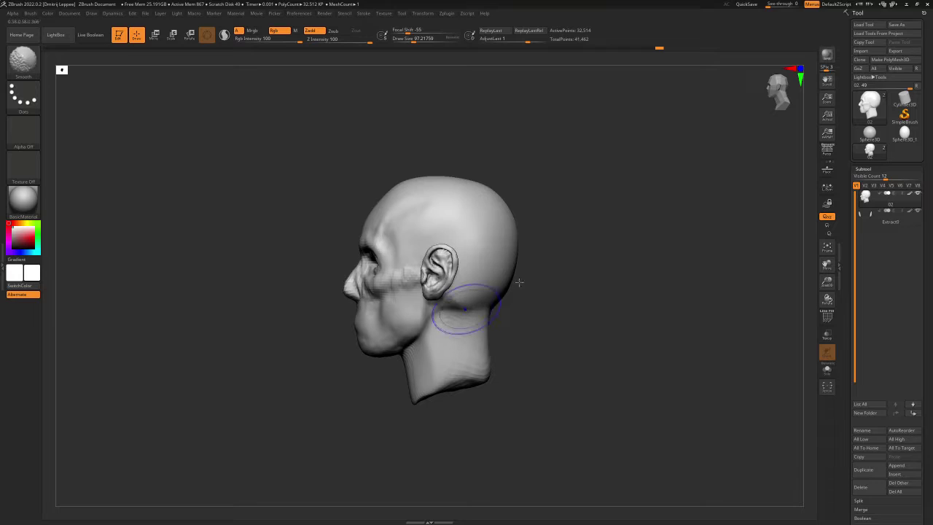
Reshape the cranium's top and back in profile and its contour from above with a large Move brush
key("s")
left_click_drag(474, 284, 510, 284)
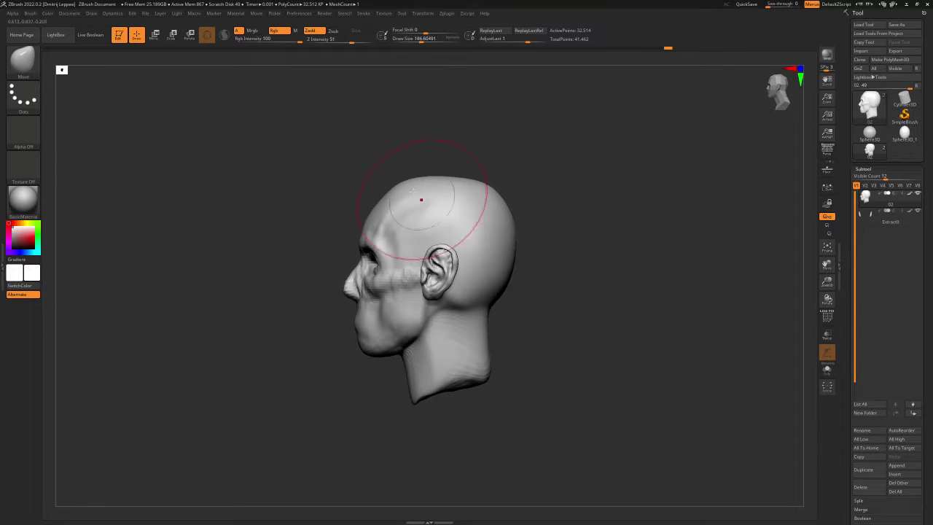
key("bracketleft")
key("bracketright")
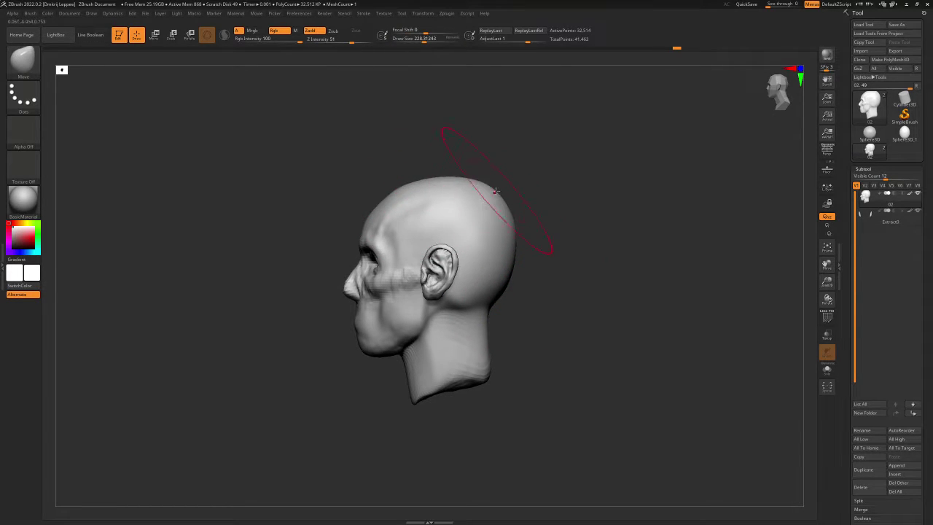
key("s")
left_click_drag(504, 253, 506, 259)
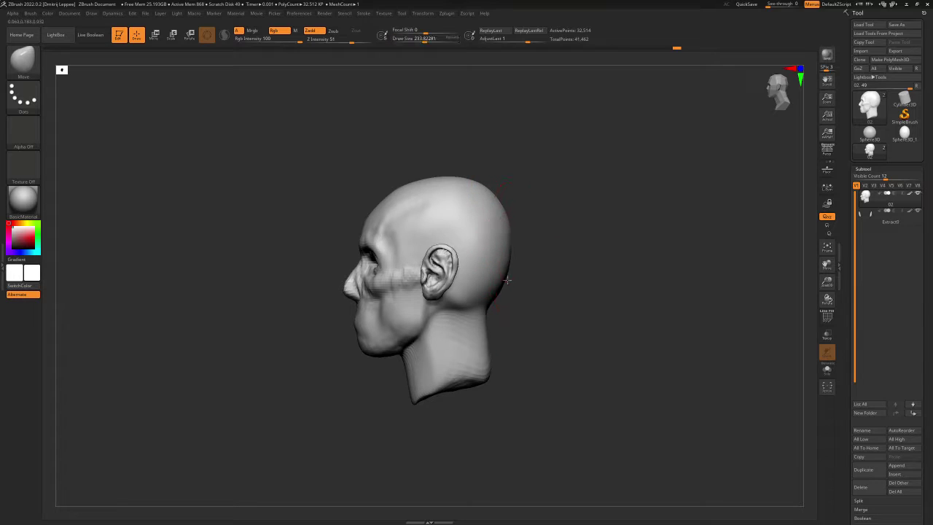
mouse_move(494, 193)
left_mouse_down()
mouse_move(561, 202)
mouse_move(578, 261)
mouse_move(437, 255)
left_mouse_up()
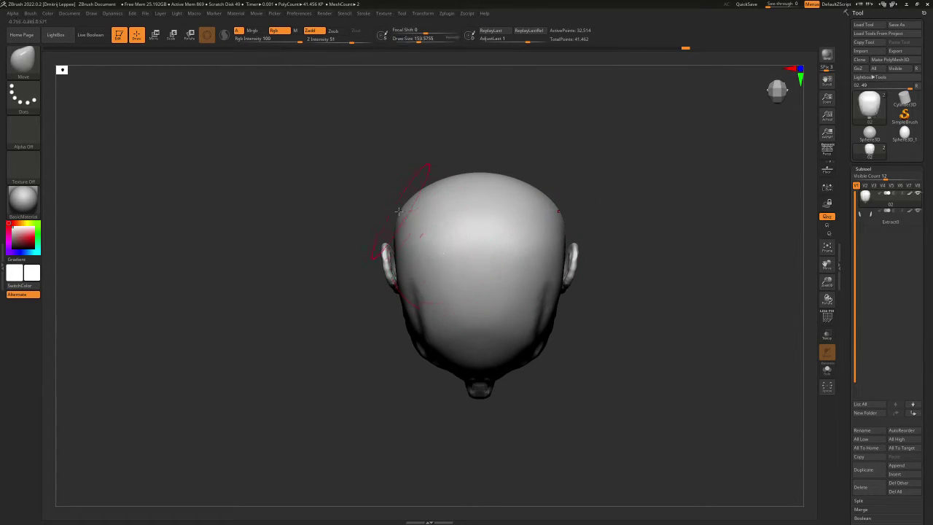
mouse_move(346, 340)
left_mouse_down("shift")
mouse_move(343, 320)
mouse_move(375, 285)
mouse_move(414, 283)
left_mouse_up("shift")
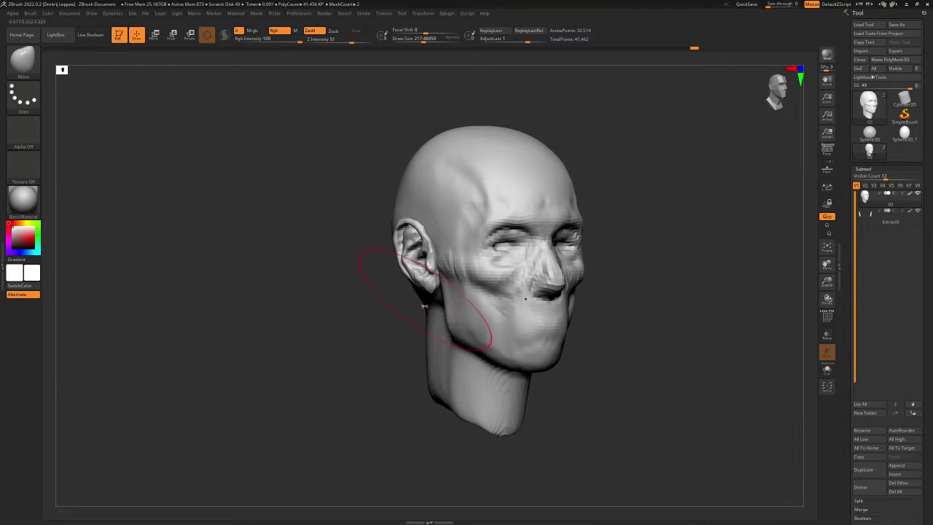
Build up the neck muscles from behind the ear down to the front of the throat with ClayBuildup
key("b")
mouse_move(321, 313)
left_mouse_down()
mouse_move(408, 306)
mouse_move(470, 331)
mouse_move(480, 354)
left_mouse_up()
key("c")
key("b")
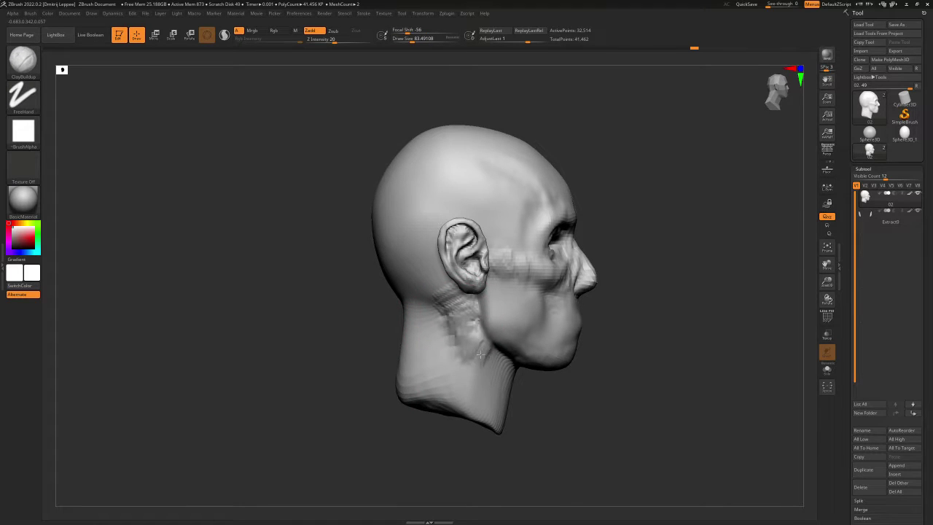
left_click_drag(573, 398, 514, 401)
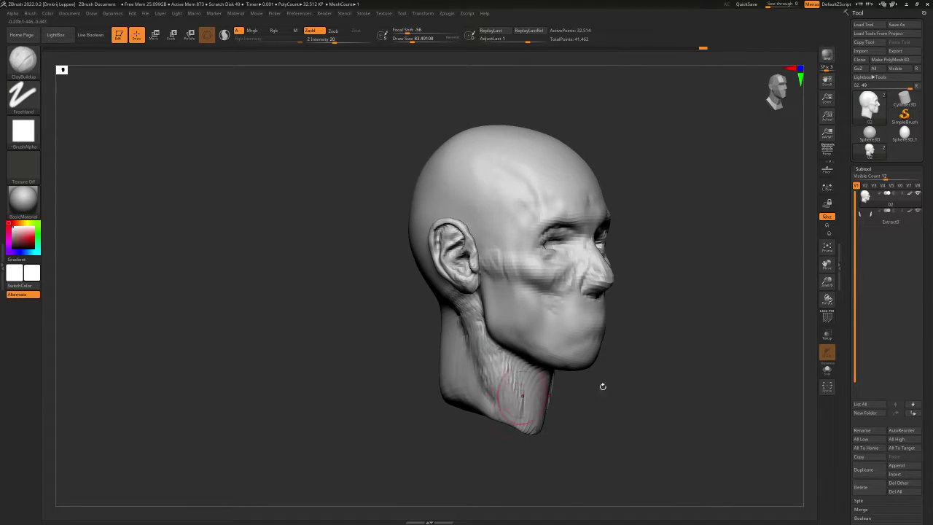
left_click_drag(601, 386, 517, 405, "shift")
left_click_drag(453, 396, 474, 400)
Reshape the neck's outline with a large Move brush, working from the front and from below
key("b")
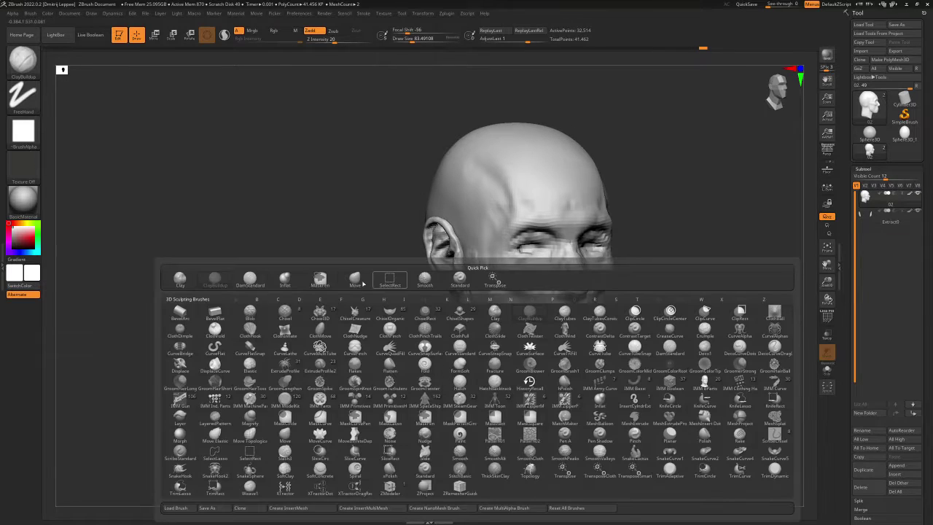
key("m")
key("v")
mouse_move(364, 284)
left_mouse_down()
mouse_move(373, 328)
mouse_move(426, 389)
mouse_move(499, 417)
left_mouse_up()
key("s")
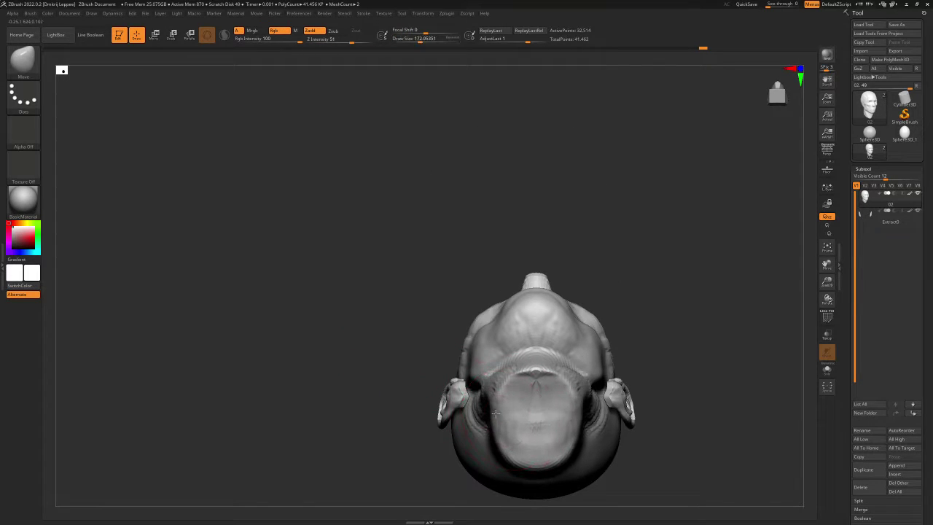
mouse_move(568, 437)
left_mouse_down("shift")
mouse_move(623, 402)
mouse_move(608, 377)
left_mouse_up("shift")
key("s")
mouse_move(575, 406)
left_mouse_down()
mouse_move(587, 419)
mouse_move(619, 395)
mouse_move(583, 381)
mouse_move(563, 350)
mouse_move(475, 364)
mouse_move(484, 355)
left_mouse_up()
Build up the area under the jaw and the upper neck with ClayBuildup
key("b")
key("c")
key("b")
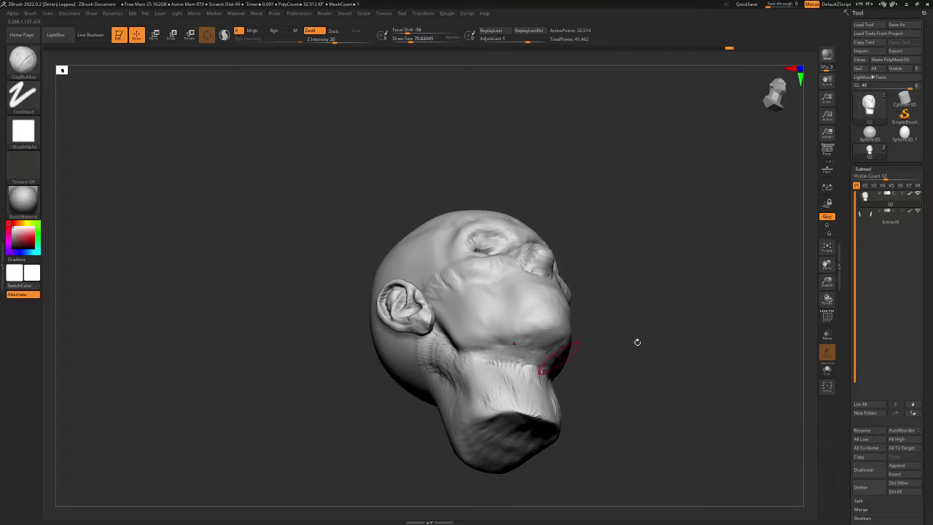
mouse_move(637, 342)
left_mouse_down()
mouse_move(626, 355)
mouse_move(474, 329)
mouse_move(475, 303)
left_mouse_up()
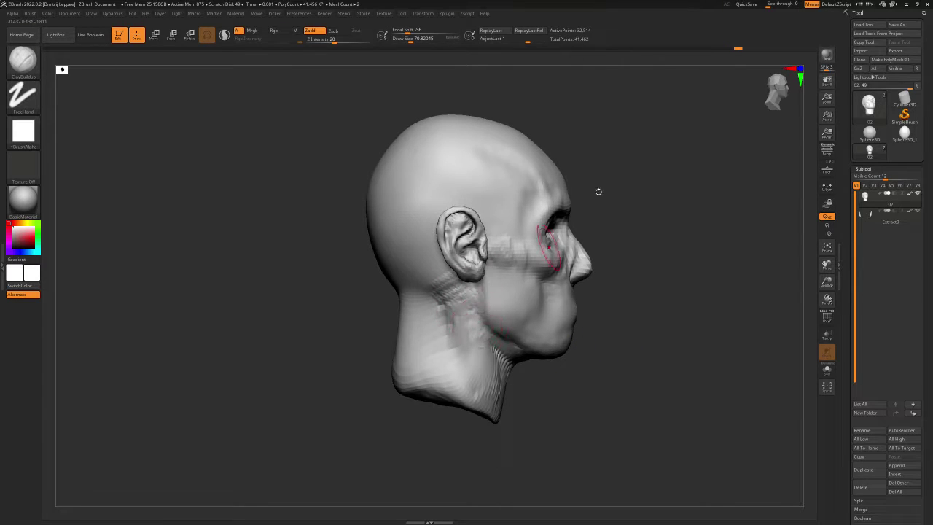
Refine the crown, forehead and back of the skull from the front, side and rear with the Move brush
mouse_move(597, 190)
left_mouse_down()
mouse_move(674, 158)
mouse_move(588, 181)
left_mouse_up()
key("b")
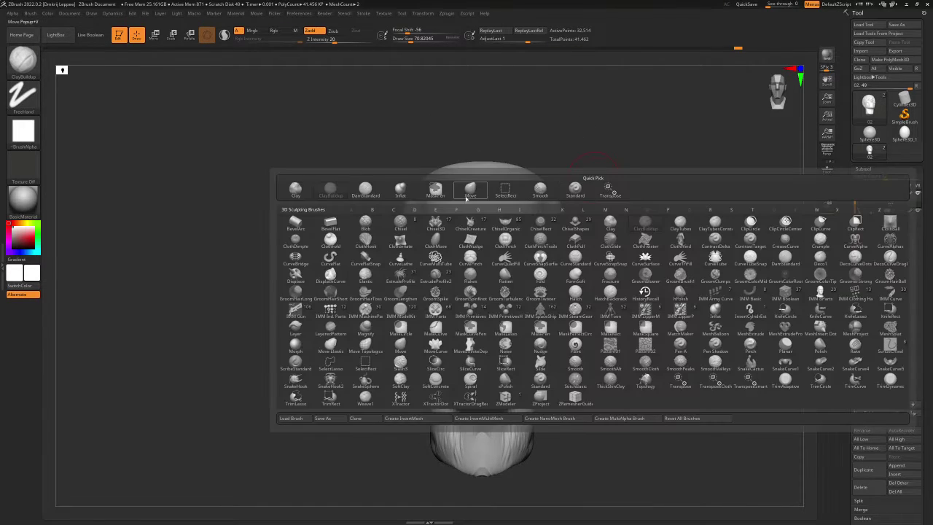
left_click(469, 193)
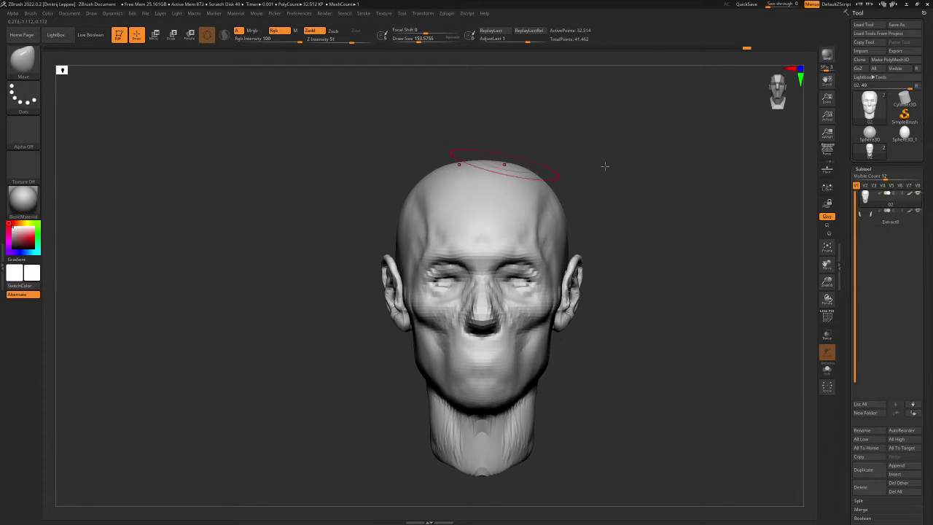
left_click_drag(603, 166, 634, 173)
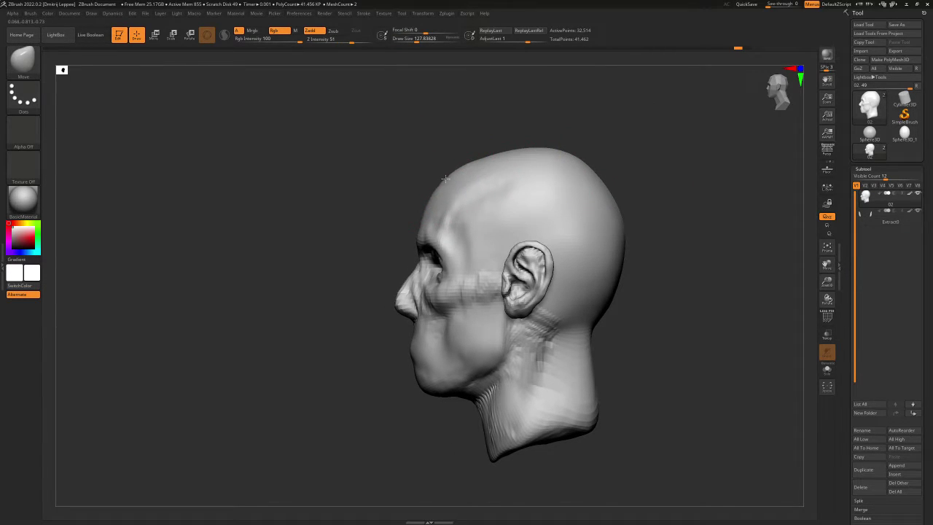
key("s")
mouse_move(444, 178)
left_mouse_down()
mouse_move(572, 155)
mouse_move(614, 223)
left_mouse_up()
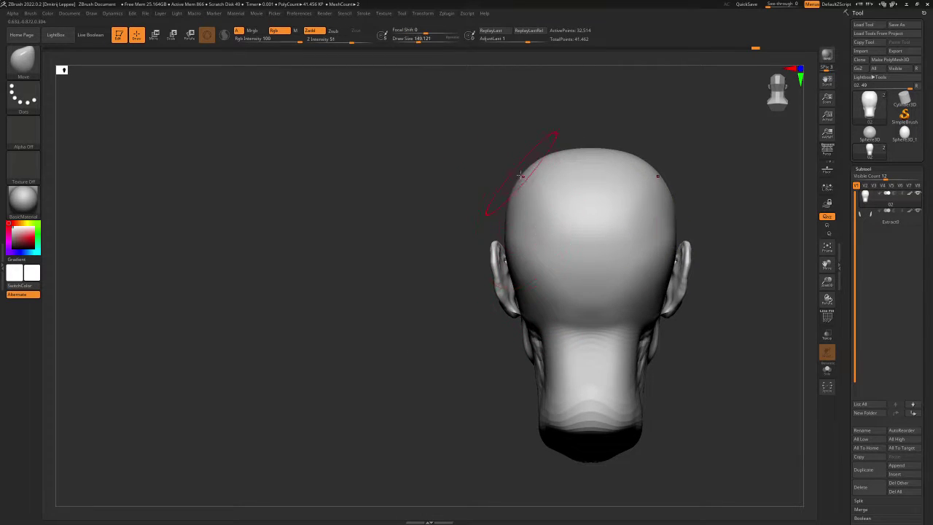
left_click_drag(456, 362, 641, 251)
Reshape the ear rims and earlobes on the ear subtool with the Move brush, and reactivate the head subtool
left_click(451, 244, "alt")
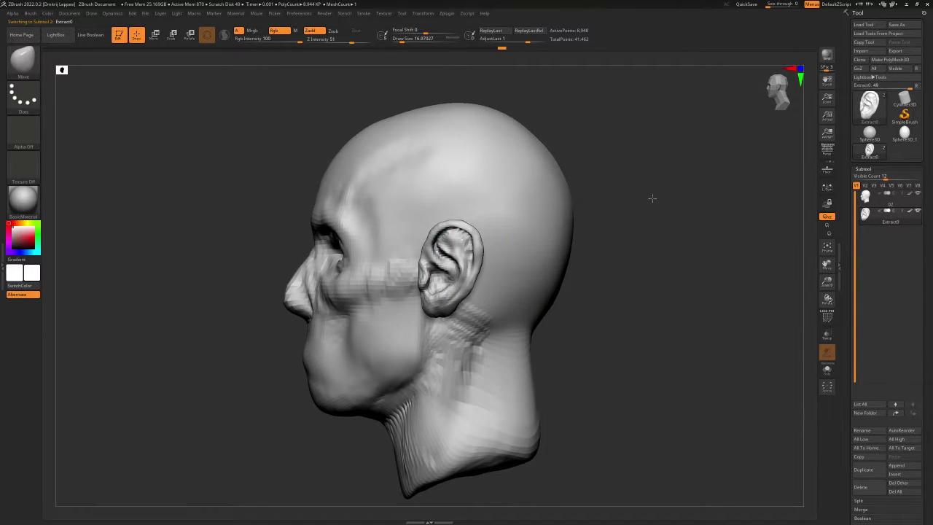
left_click_drag(652, 200, 443, 240)
left_click_drag(591, 218, 452, 284)
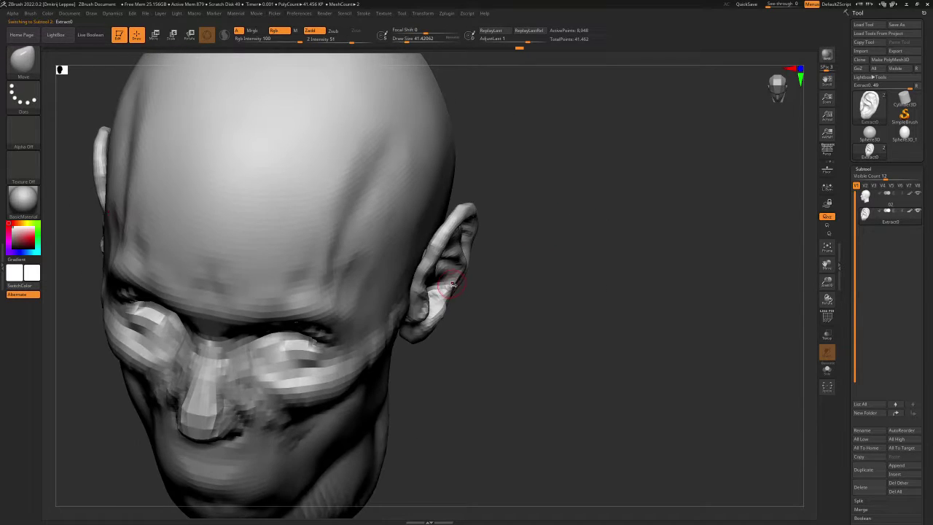
mouse_move(444, 277)
right_mouse_down()
mouse_move(432, 271)
mouse_move(476, 291)
mouse_move(454, 317)
mouse_move(462, 333)
mouse_move(413, 319)
right_mouse_up()
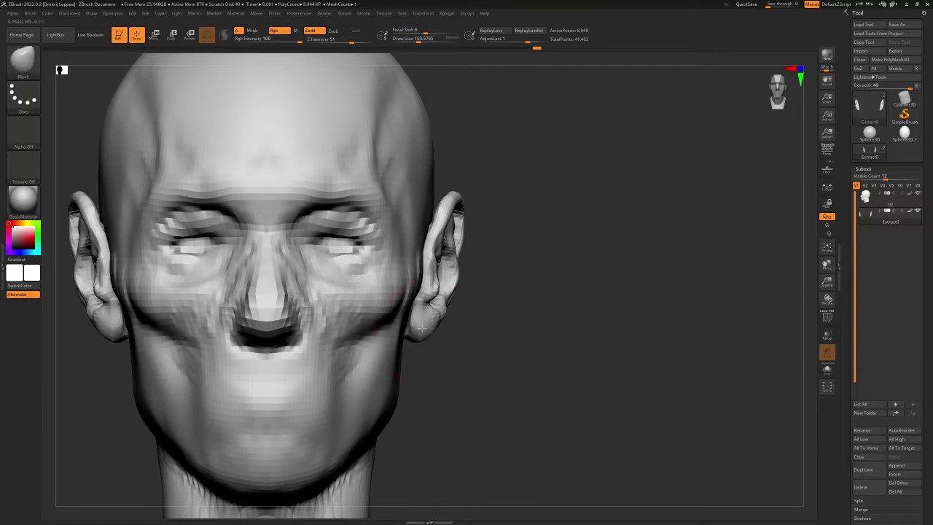
left_click_drag(409, 334, 428, 318)
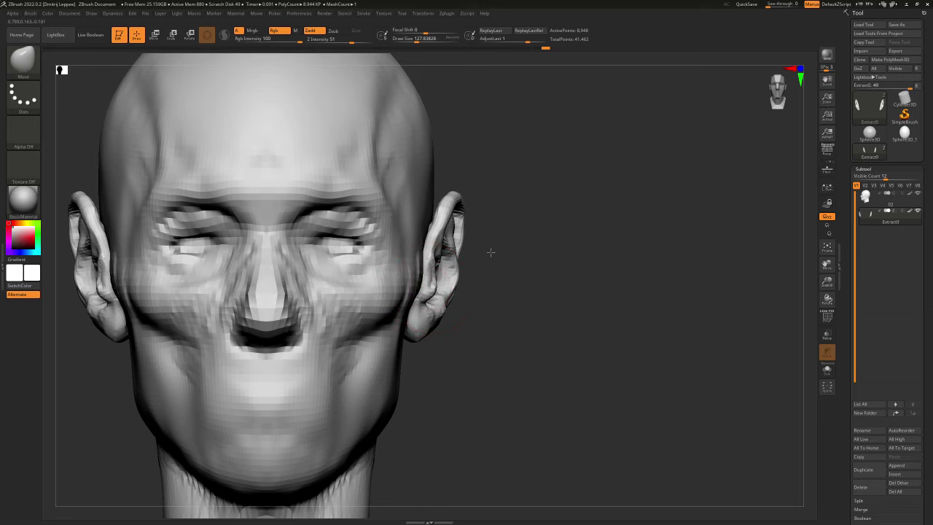
mouse_move(491, 253)
right_mouse_down("ctrl")
mouse_move(529, 254)
mouse_move(516, 205)
mouse_move(440, 131)
right_mouse_up("ctrl")
left_click(529, 254, "alt")
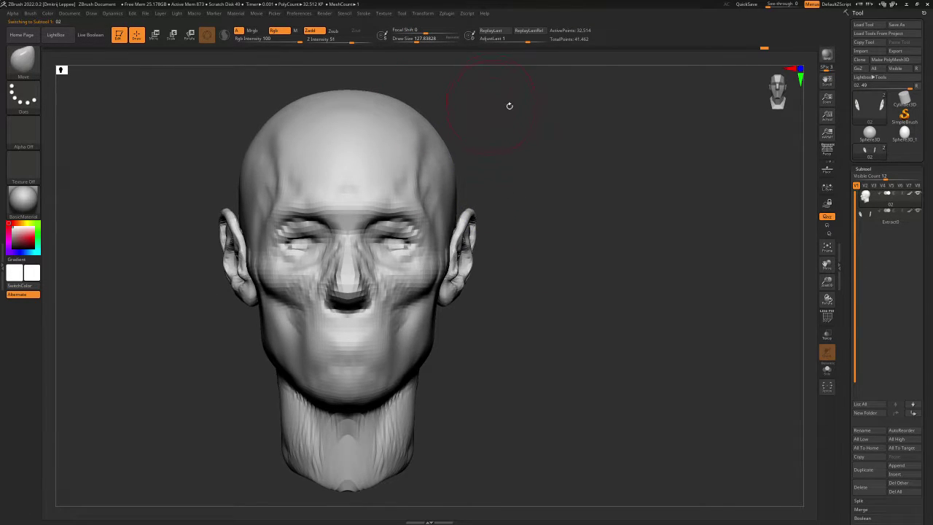
right_click_drag(510, 106, 585, 192)
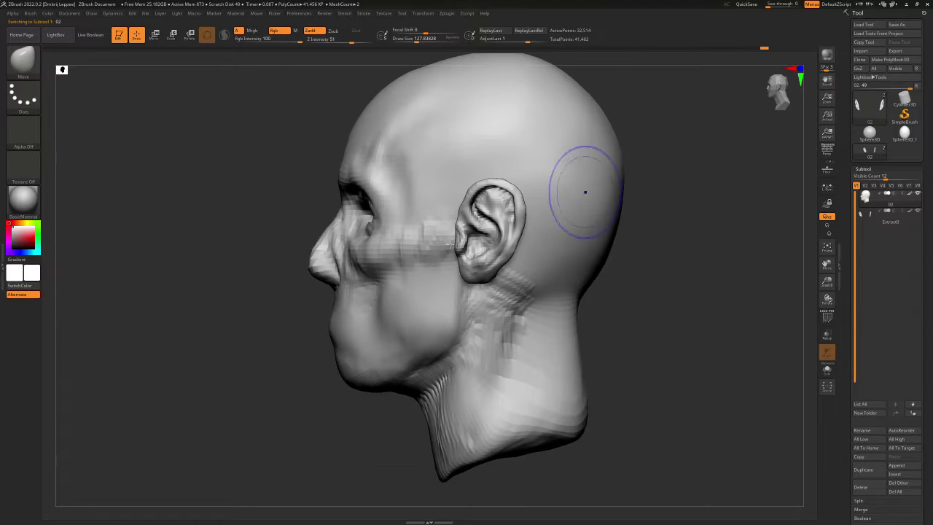
Carve the mouth line and the folds running from the nose down past the mouth with the DamStandard brush
key("s")
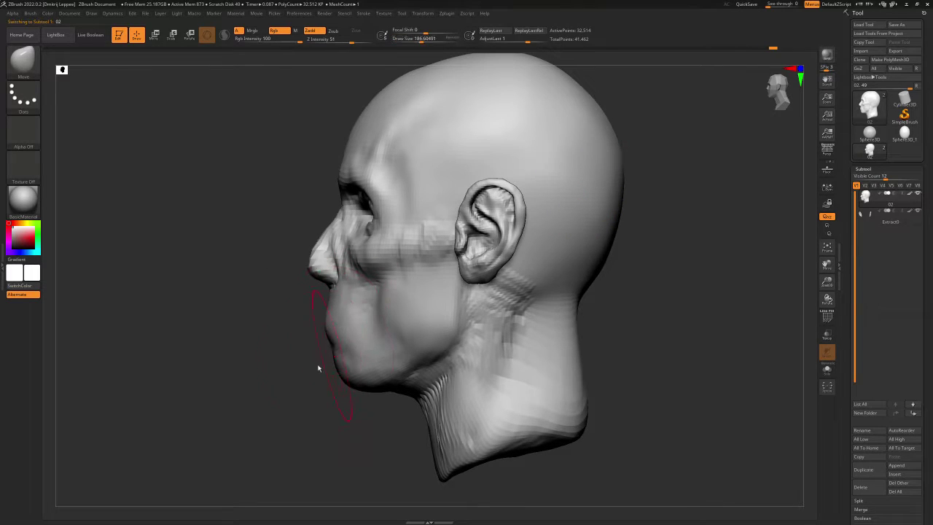
right_click_drag(316, 370, 329, 331)
key("b")
key("d")
key("s")
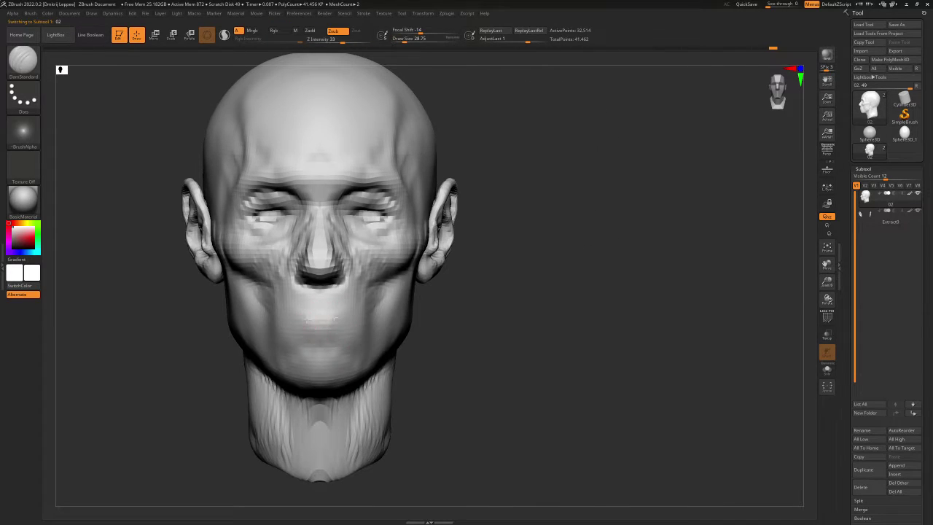
left_click_drag(290, 317, 352, 315)
right_click_drag(319, 302, 332, 262)
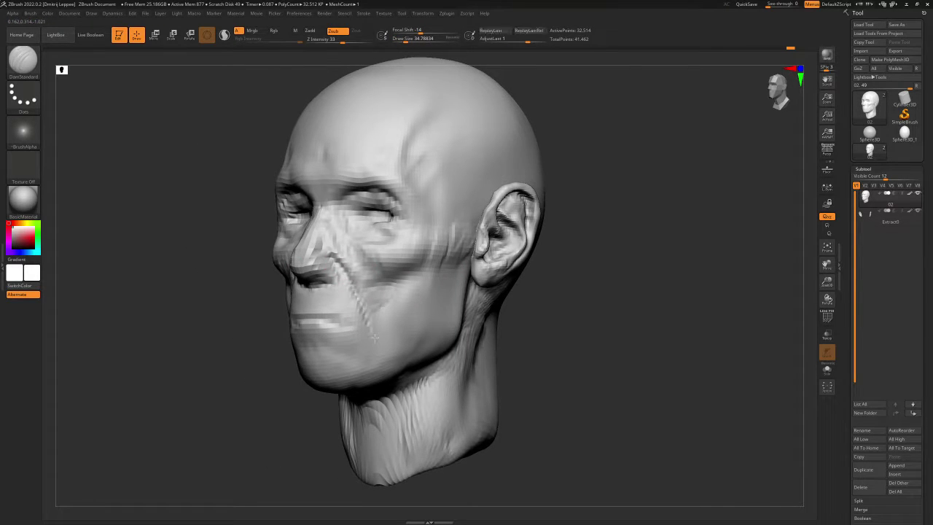
Build up the cheek beside the nasolabial fold and the area under the lower lip with ClayBuildup
key("b")
key("c")
key("b")
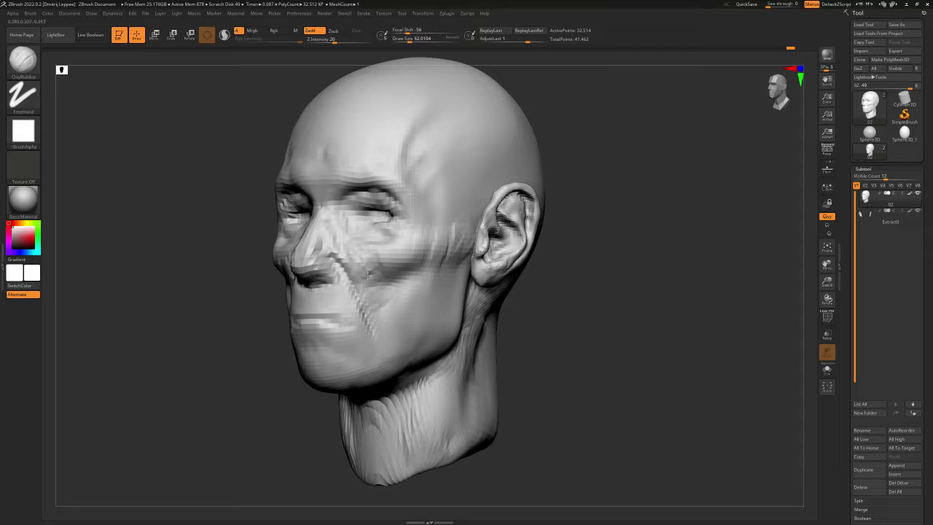
key("s")
left_click_drag(370, 322, 340, 335)
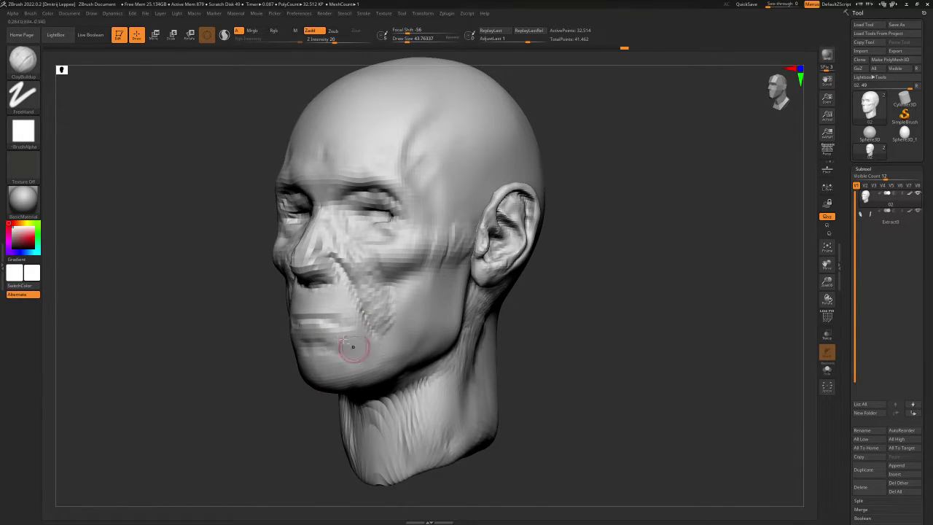
Build up the upper lip and the base of the nose using ClayBuildup at a draw size of about 35
key("s")
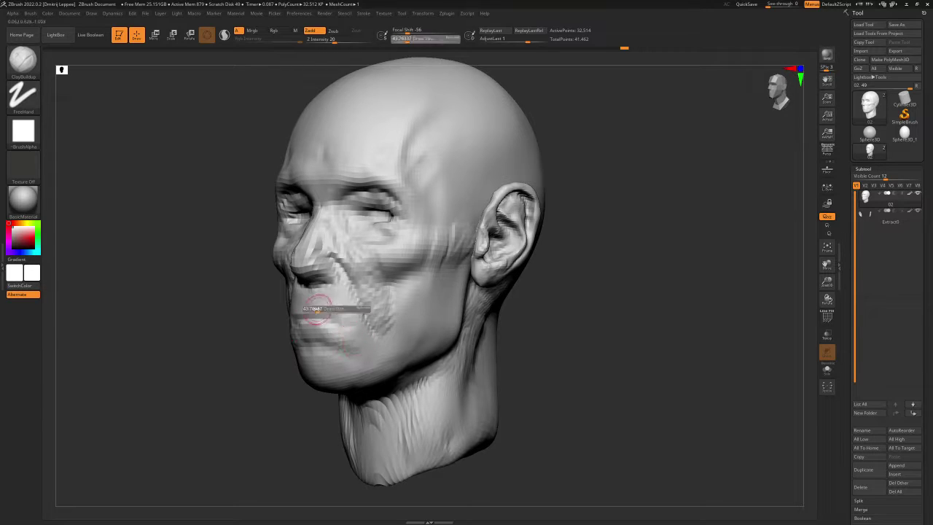
left_click_drag(325, 305, 314, 296)
right_click_drag(310, 292, 295, 306)
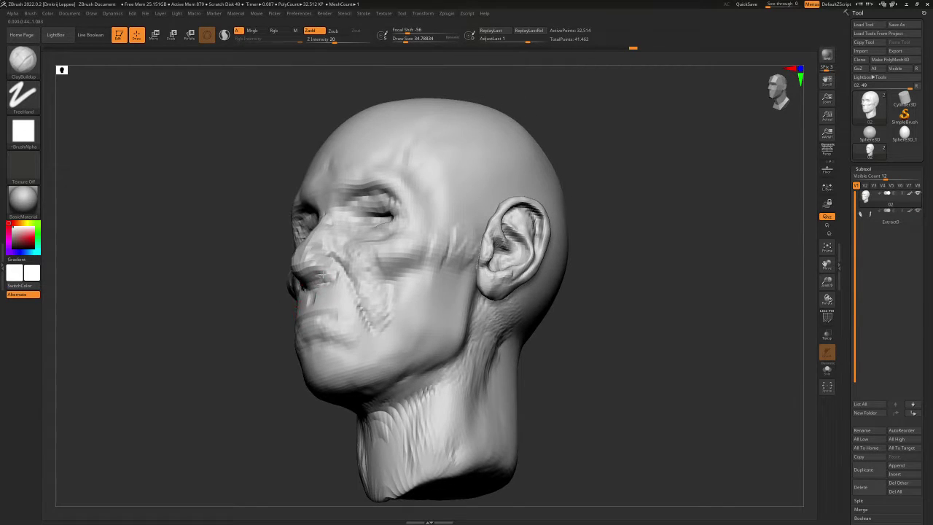
right_click_drag(318, 275, 370, 279)
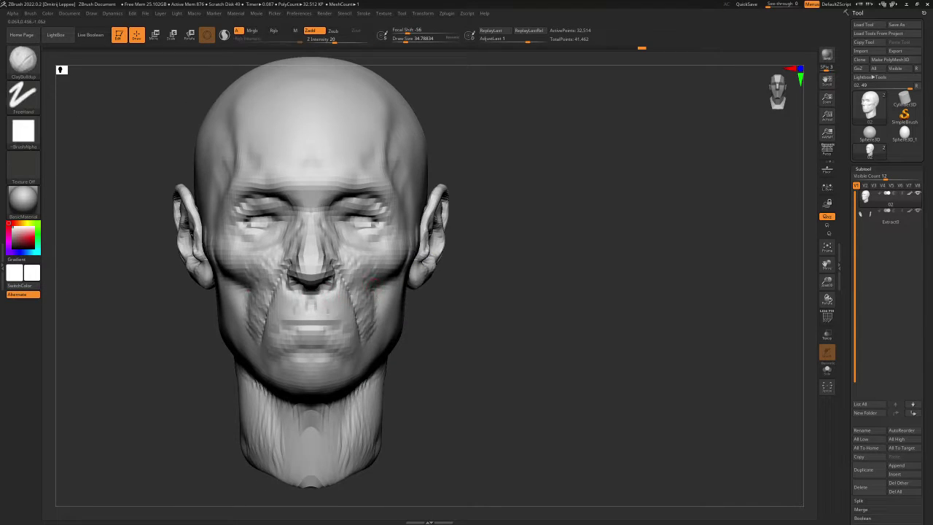
right_click_drag(433, 295, 309, 311)
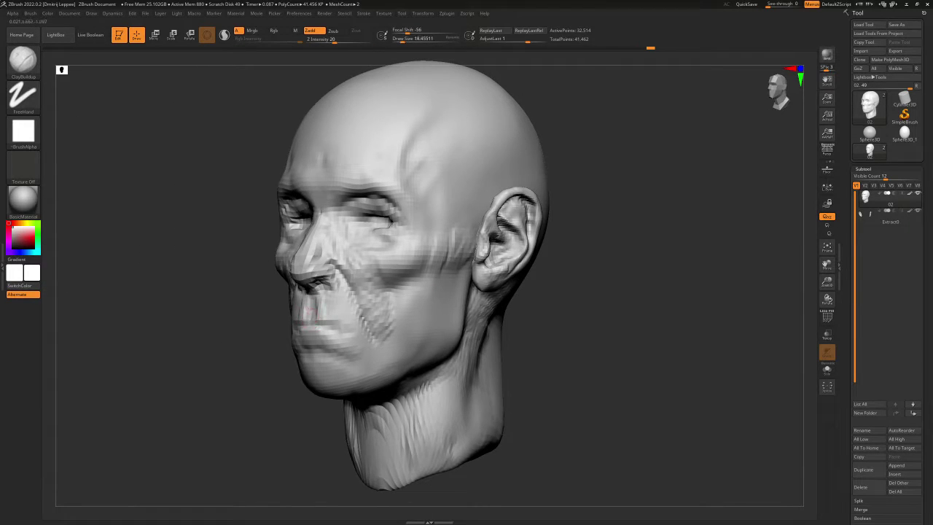
Add volume to the lips, mouth corners and chin with a draw size of about 41
key("ctrl+shift+z")
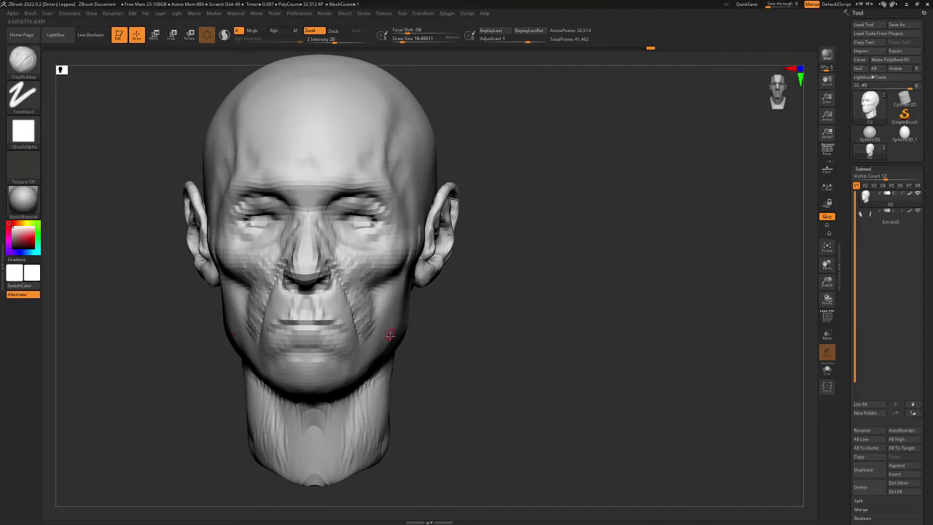
key("ctrl+shift+z")
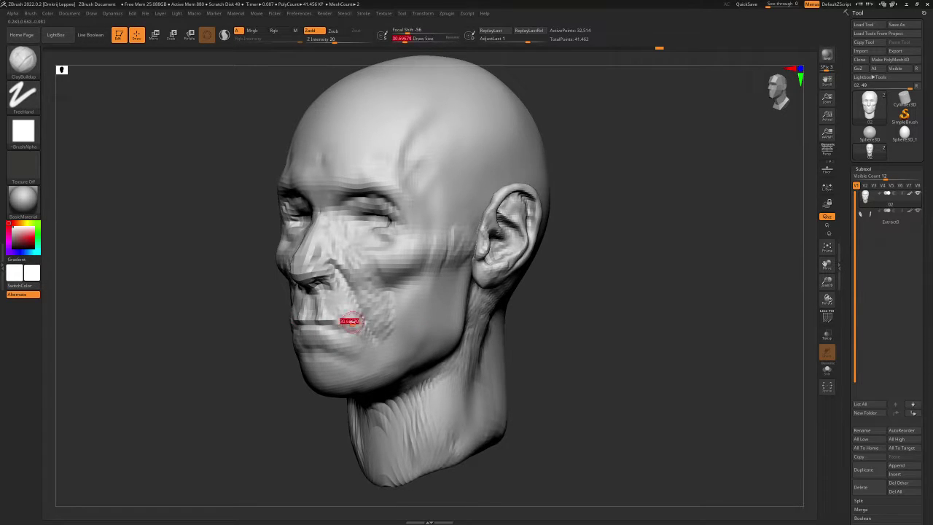
left_click(358, 319)
mouse_move(281, 433)
left_mouse_down()
mouse_move(447, 317)
mouse_move(309, 357)
left_mouse_up()
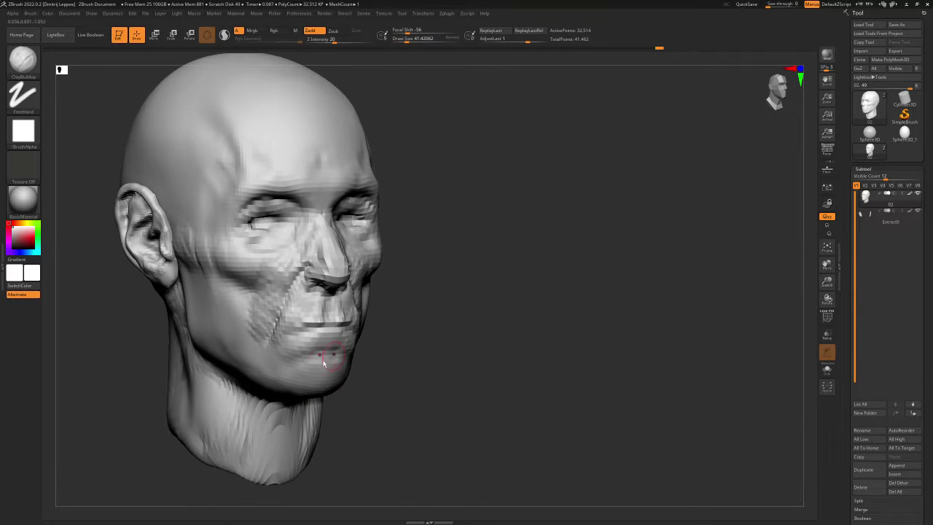
Check the Spotify page in Chrome and the stream window in Twitch Studio, and return to ZBrush
key("super")
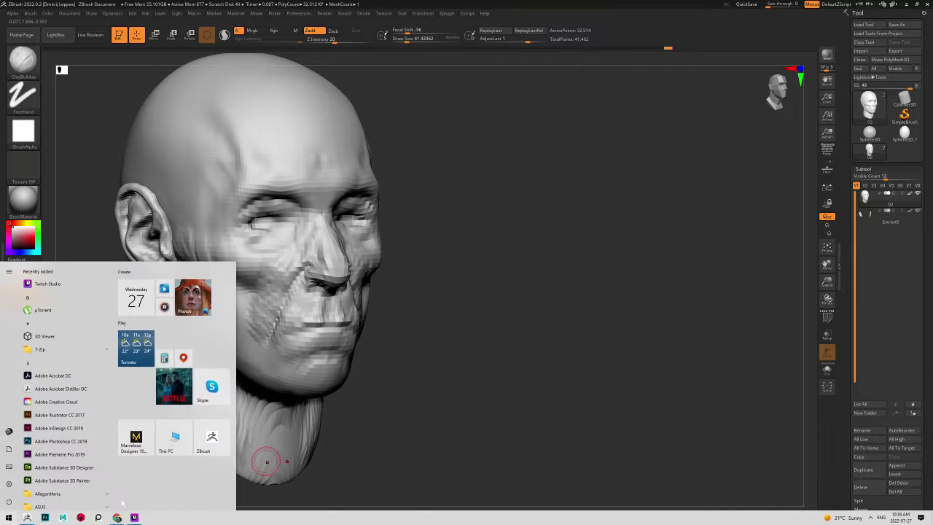
left_click(117, 518)
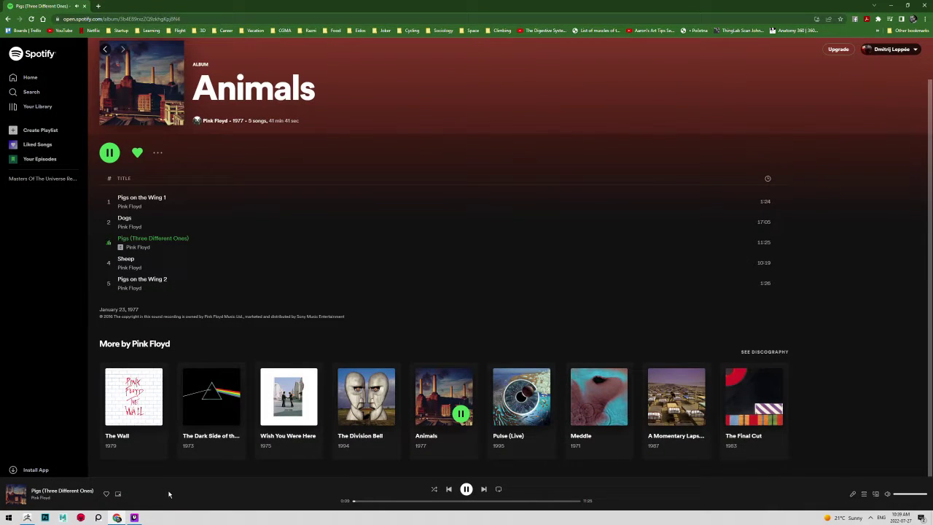
left_click(890, 5)
key("super")
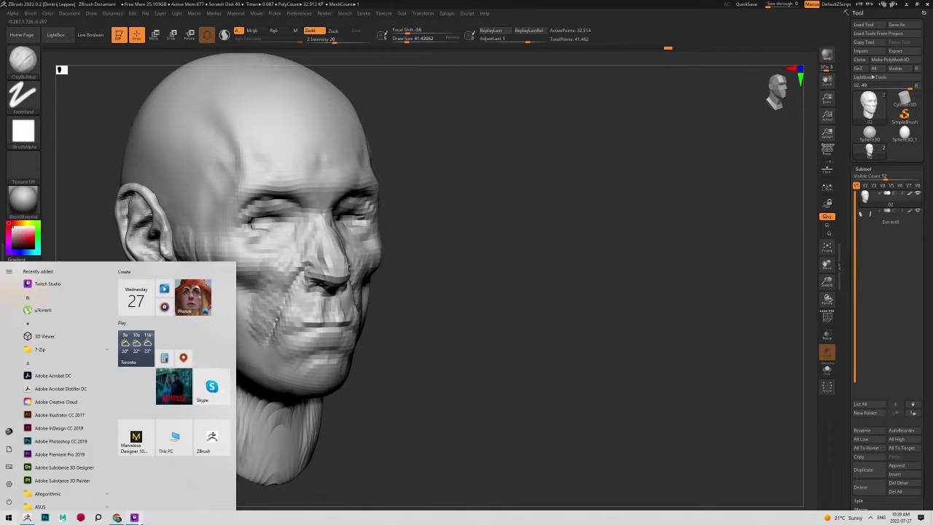
left_click(134, 517)
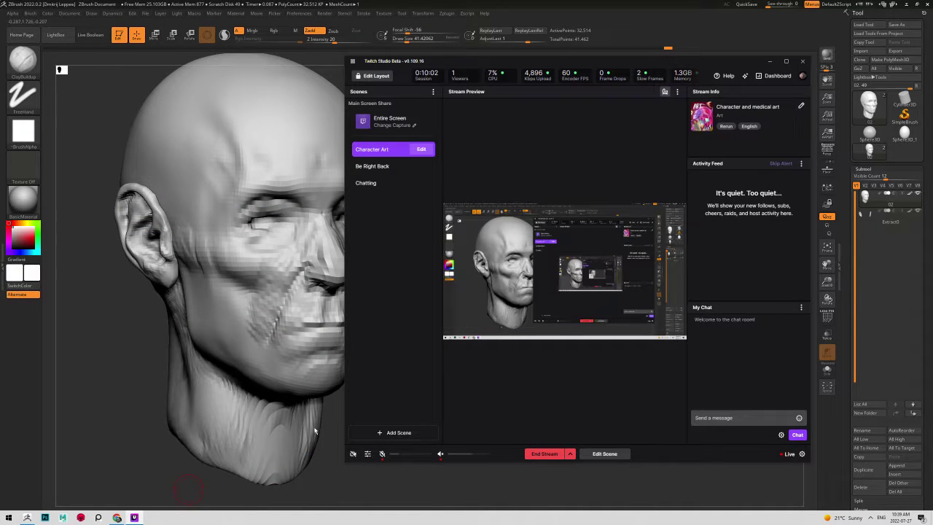
left_click(769, 61)
Add clay to the upper eyelids from the front and adjust the brow and eye area with the Move brush
left_click_drag(585, 261, 593, 282, "shift")
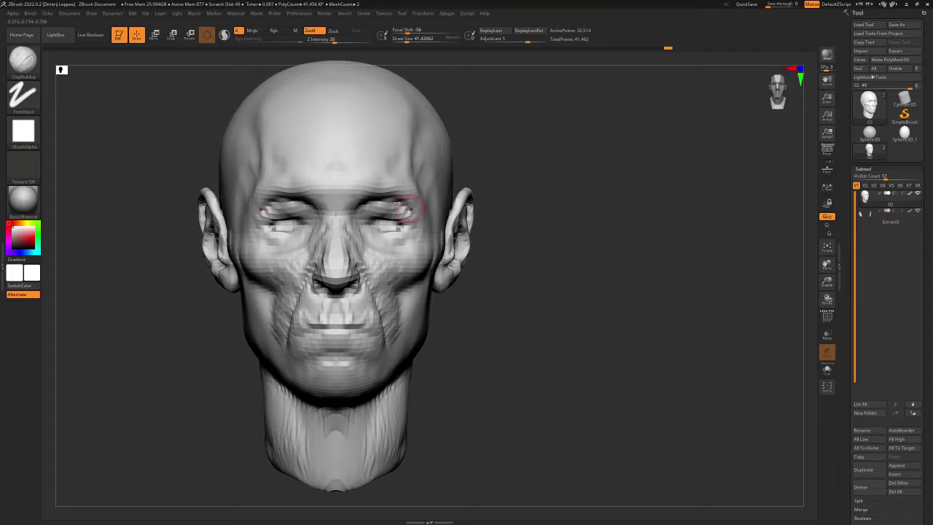
left_click_drag(371, 199, 400, 197)
key("b")
key("m")
key("v")
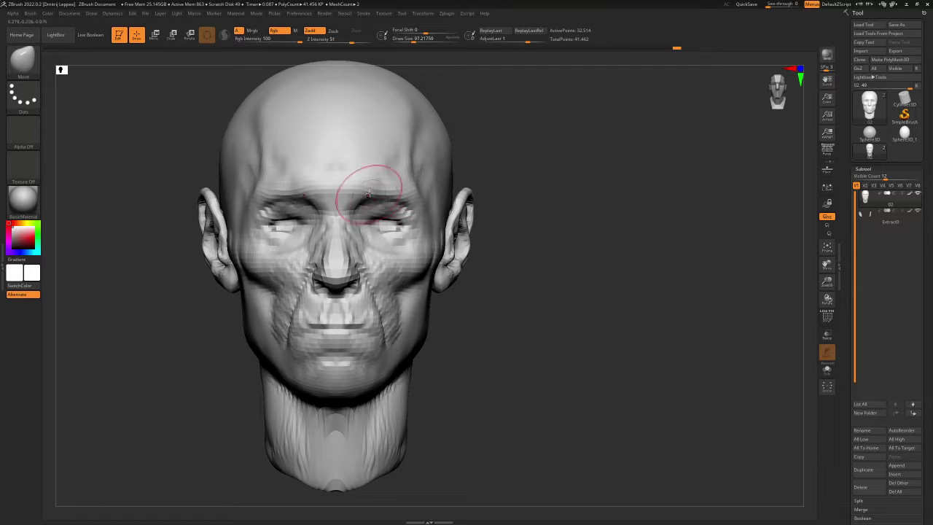
mouse_move(495, 182)
left_mouse_down()
mouse_move(514, 158)
mouse_move(485, 169)
left_mouse_up()
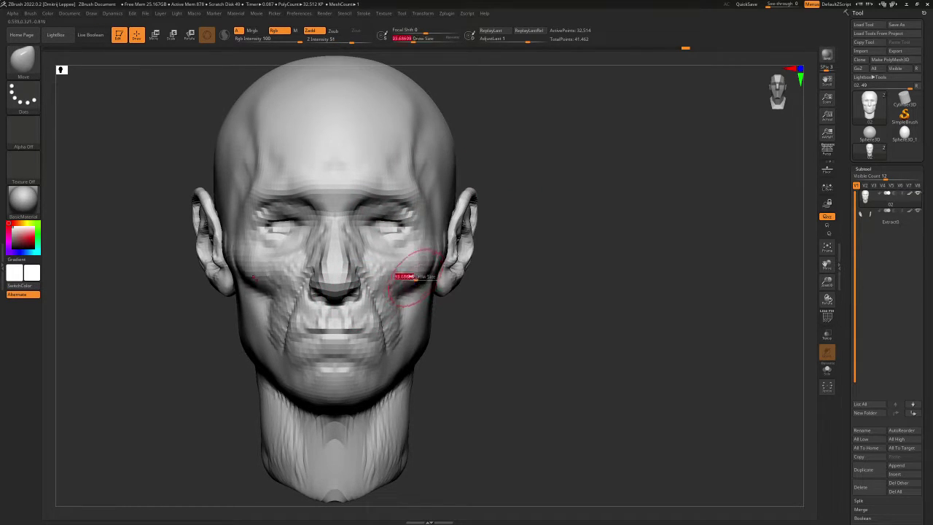
Touch up the face and neck with ClayBuildup and smoothing, and subdivide the head mesh once
key("b")
key("c")
key("b")
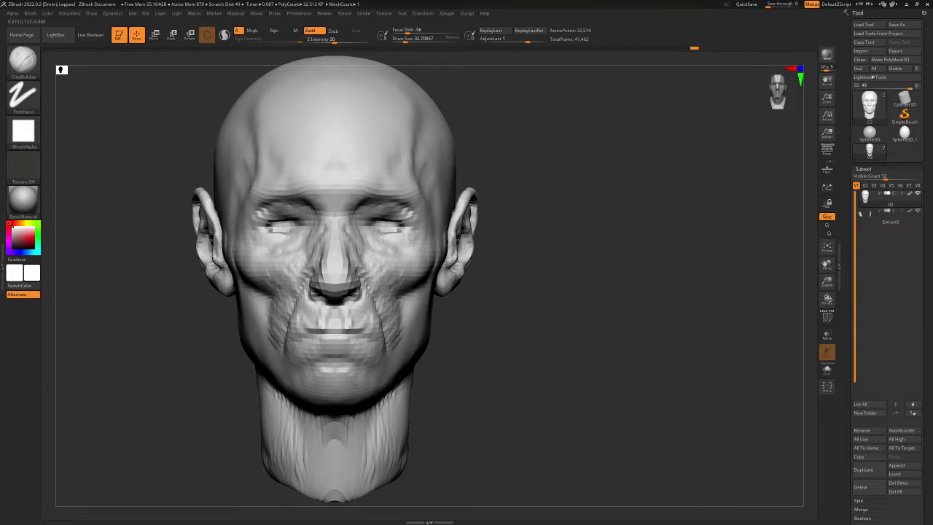
left_click_drag(545, 208, 361, 328)
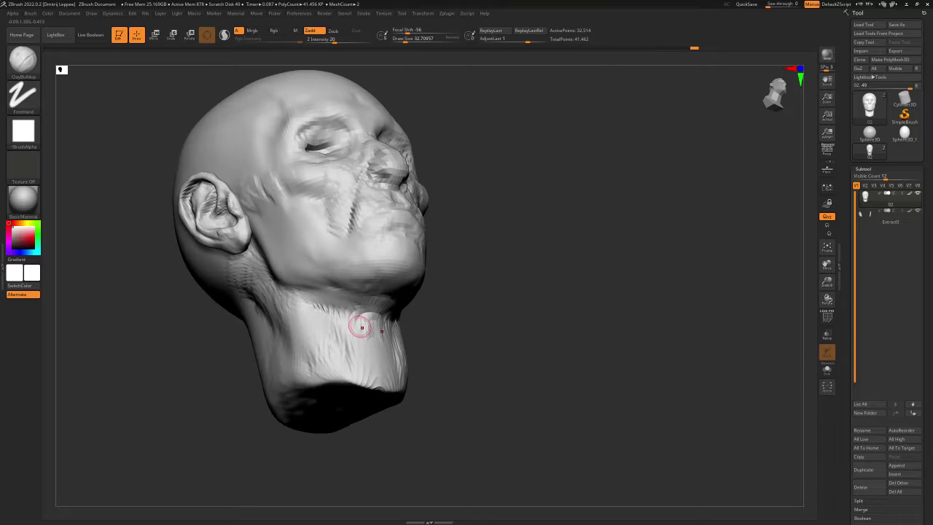
mouse_move(454, 291)
left_mouse_down("shift")
mouse_move(512, 299)
mouse_move(471, 312)
mouse_move(517, 271)
mouse_move(529, 282)
mouse_move(556, 243)
mouse_move(562, 252)
mouse_move(442, 149)
mouse_move(535, 194)
mouse_move(518, 255)
mouse_move(421, 279)
left_mouse_up("shift")
key("ctrl")
Shape the nose tip and nostril wings with ClayBuildup at a draw size of about 29 and smooth them
key("s")
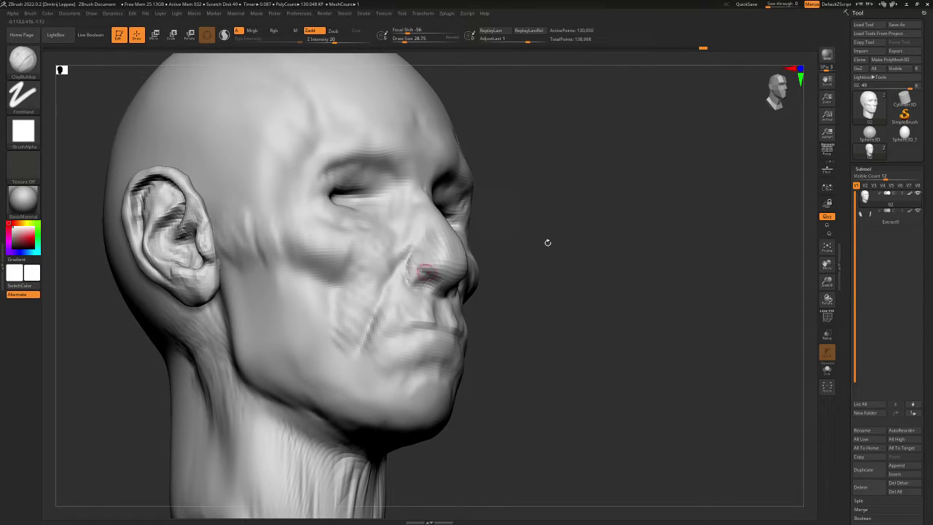
left_click_drag(546, 241, 413, 274)
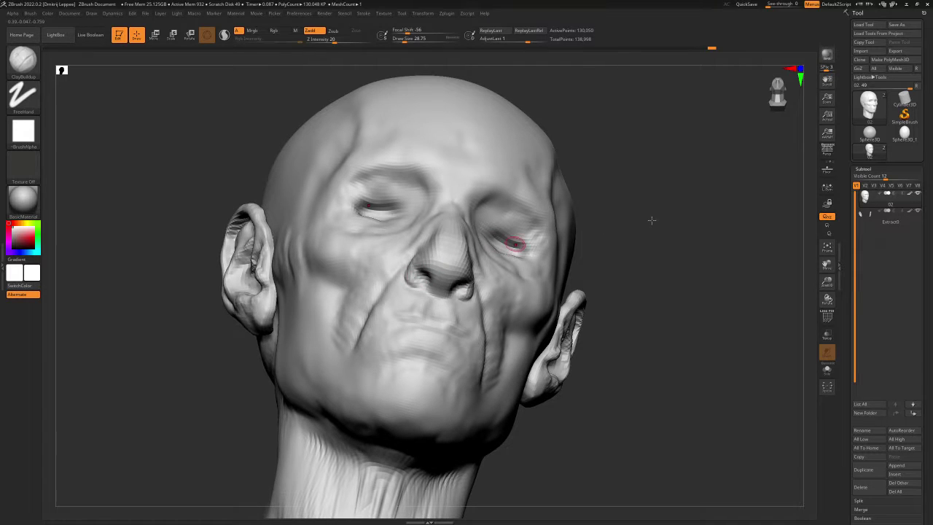
left_click_drag(447, 235, 420, 277)
left_click_drag(530, 228, 474, 246)
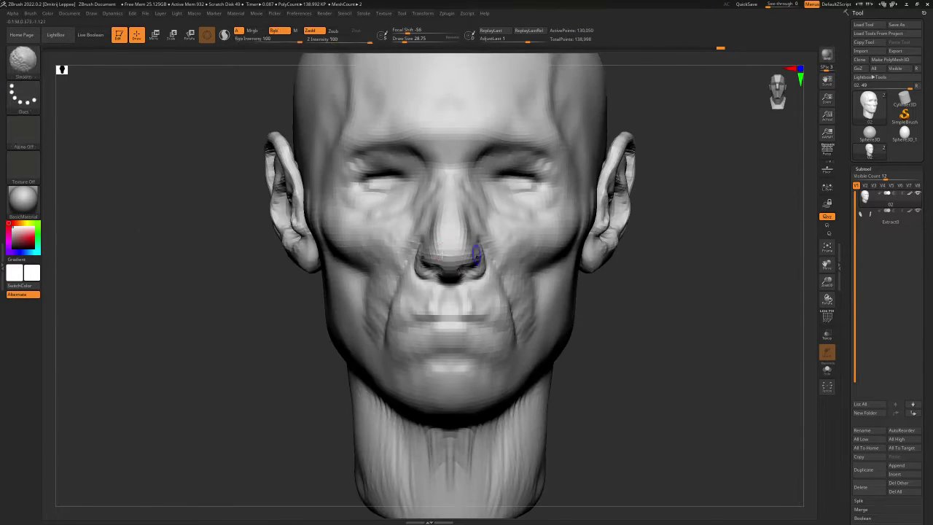
left_click_drag(634, 254, 460, 236)
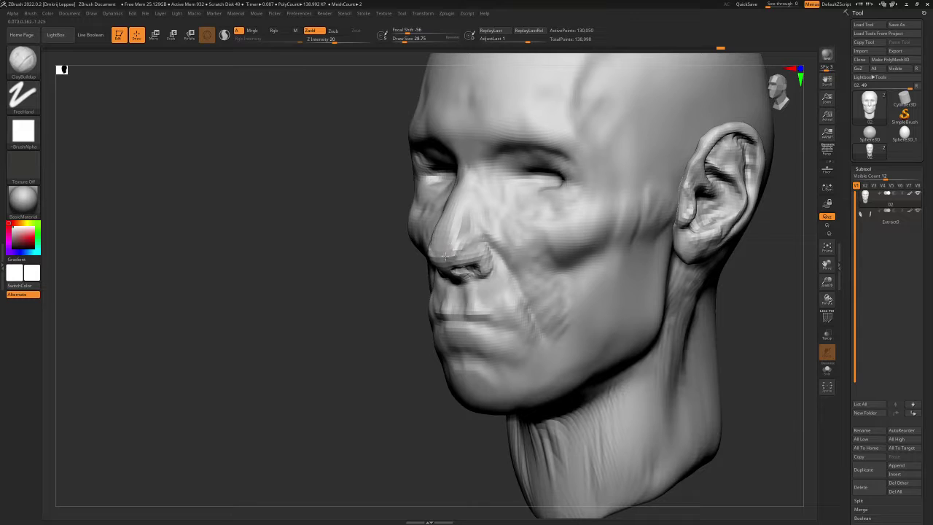
mouse_move(453, 234)
left_mouse_down("shift")
mouse_move(493, 156)
mouse_move(541, 181)
mouse_move(416, 198)
left_mouse_up("shift")
mouse_move(410, 258)
left_mouse_down()
mouse_move(661, 124)
mouse_move(498, 217)
left_mouse_up()
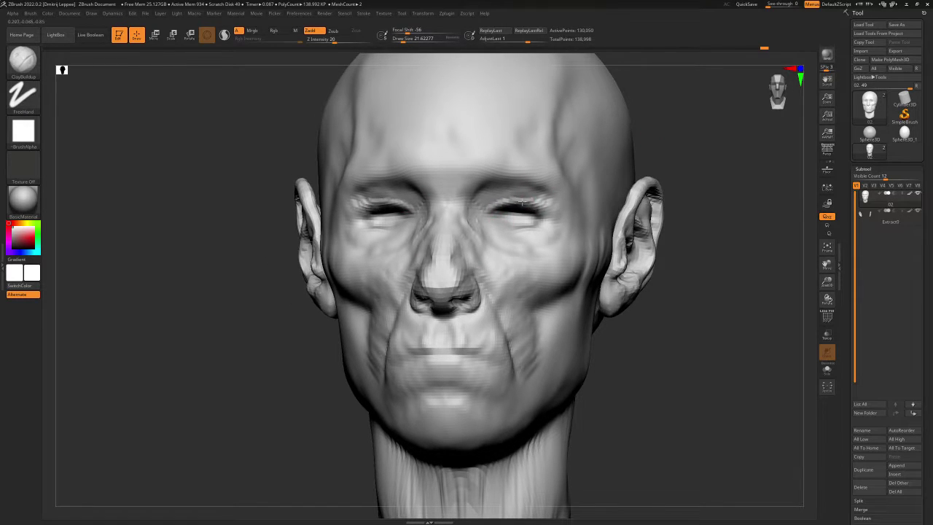
Adjust the eyelid curvature from below with the Move brush
mouse_move(707, 171)
left_mouse_down()
mouse_move(654, 170)
mouse_move(554, 207)
left_mouse_up()
key("b")
key("m")
key("v")
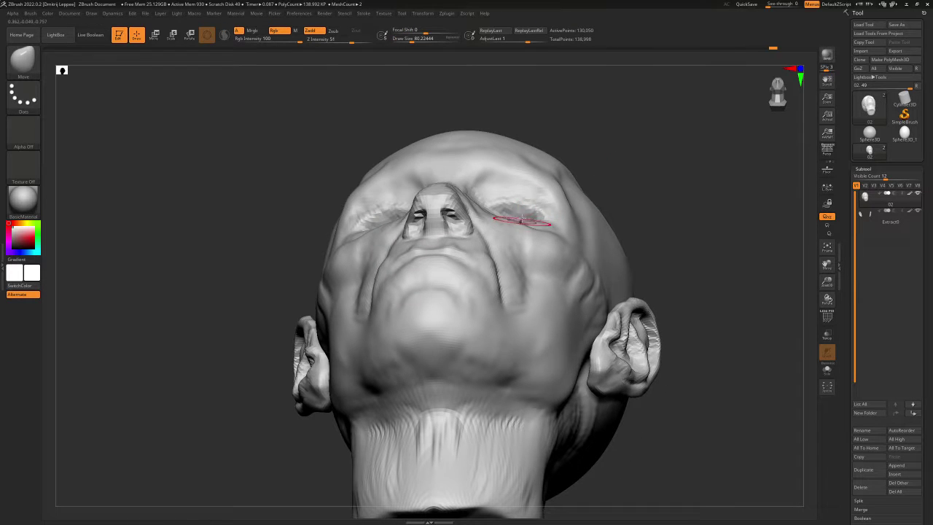
mouse_move(657, 172)
left_mouse_down()
mouse_move(664, 208)
mouse_move(677, 219)
left_mouse_up()
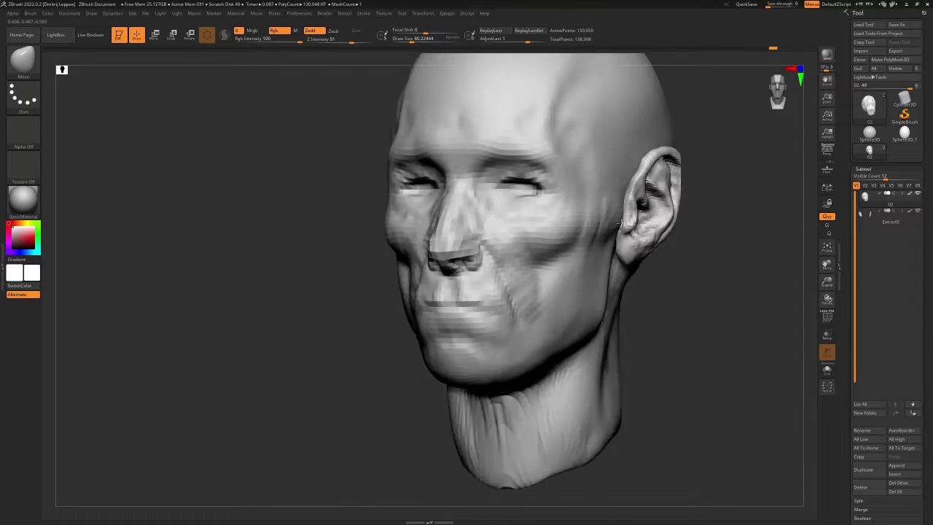
Fill in the cheek below the cheekbone with ClayBuildup and review the whole head from the front
key("b")
key("c")
key("b")
mouse_move(556, 253)
left_mouse_down()
mouse_move(545, 280)
mouse_move(565, 271)
mouse_move(550, 293)
left_mouse_up()
left_click_drag(406, 413, 415, 379, "shift")
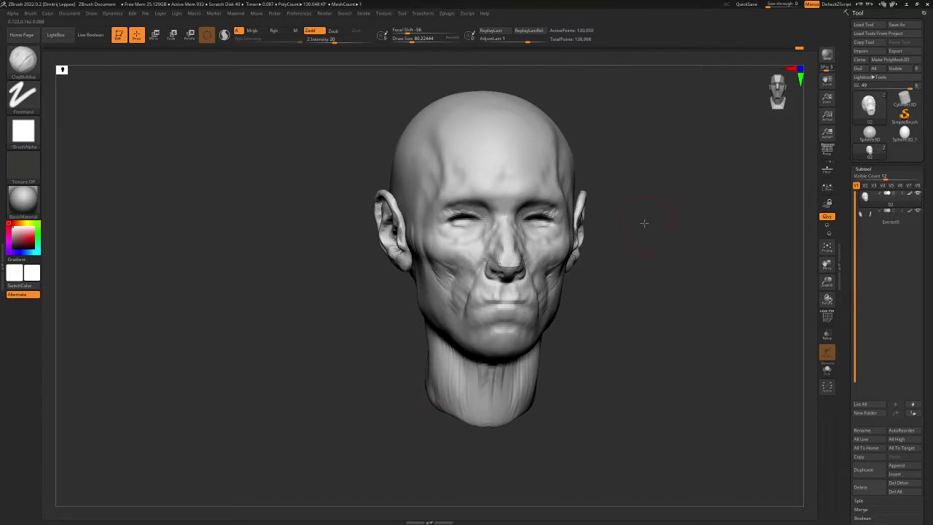
left_click_drag(643, 222, 677, 202)
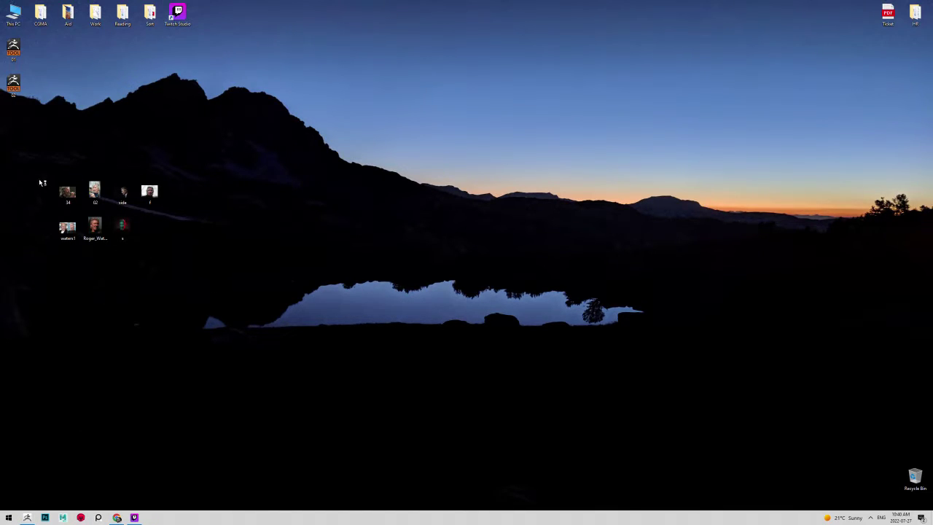
Load the seven portrait photos from the desktop into PureRef, place the board beside the sculpt area, and return to ZBrush
left_click_drag(46, 183, 189, 248)
left_click_drag(123, 224, 427, 235)
scroll(674, 252, "down", 3)
scroll(539, 204, "up", 5)
left_click_drag(613, 202, 234, 211)
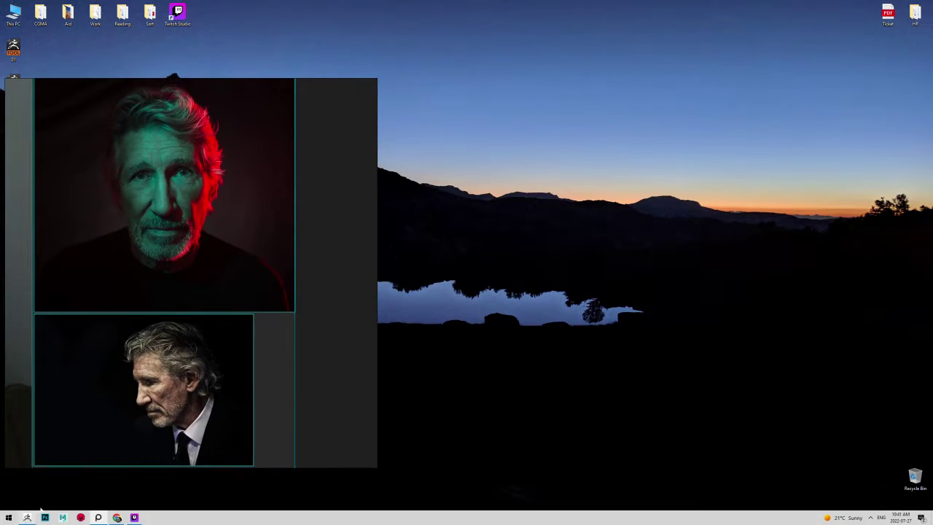
left_click(27, 518)
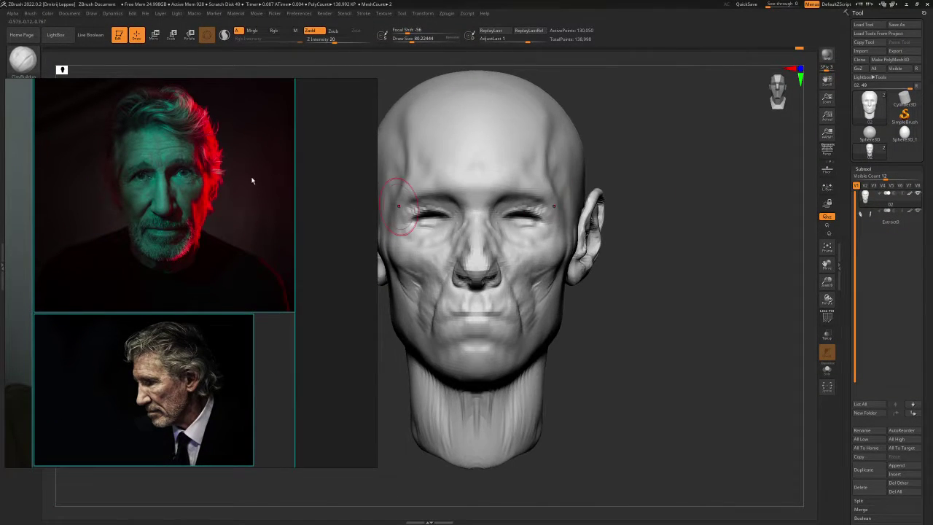
Enlarge and center the green-and-red lit front portrait in the reference board beside the head
scroll(217, 173, "up", 2)
scroll(214, 217, "up", 2)
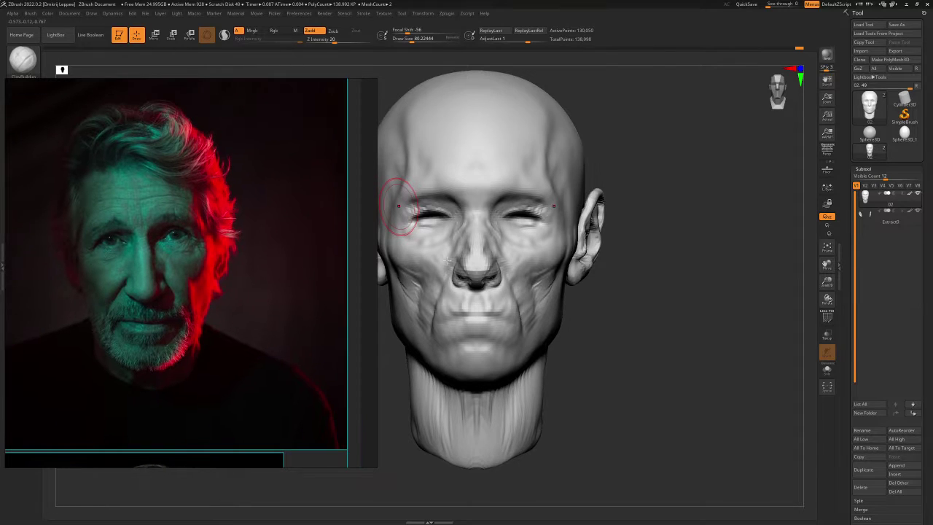
left_click(370, 279)
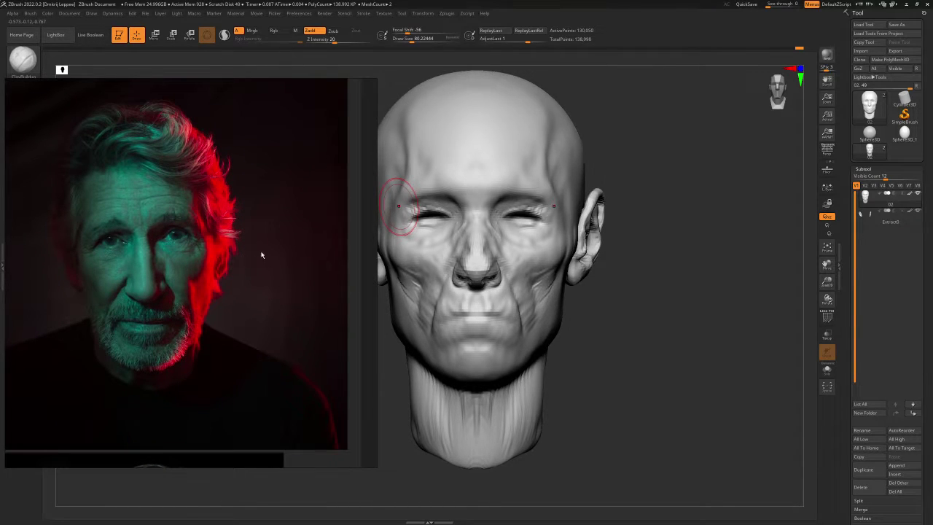
left_click_drag(264, 258, 228, 269)
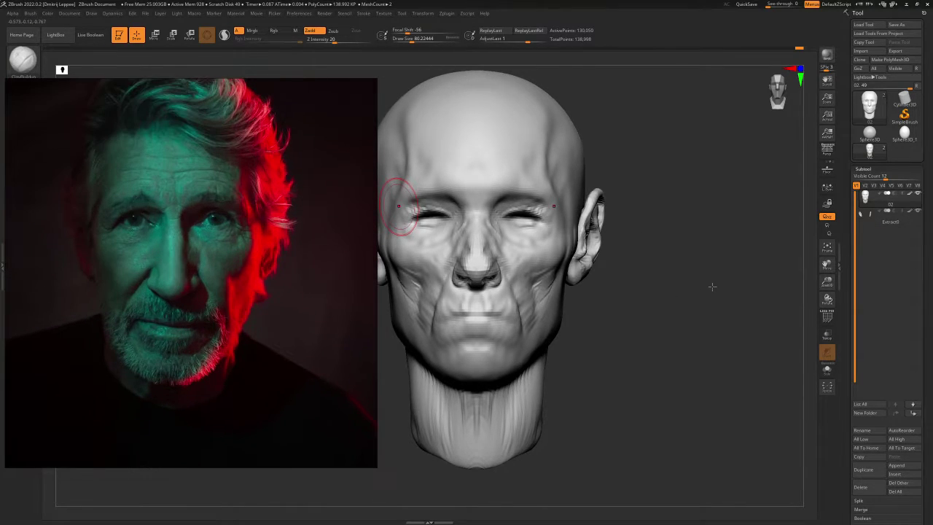
Widen the nostril wings slightly with the Move brush, comparing the head with the front portrait
mouse_move(701, 306)
left_mouse_down()
mouse_move(699, 292)
mouse_move(709, 306)
left_mouse_up()
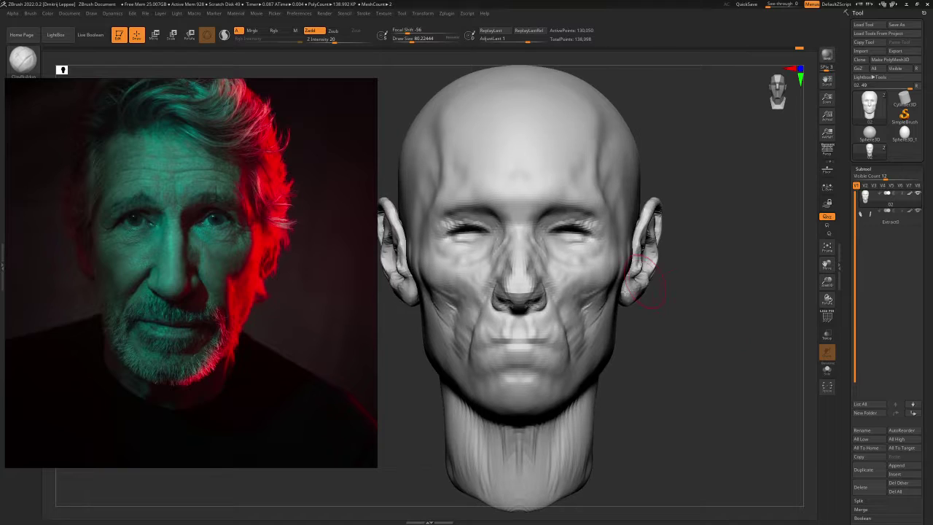
key("b")
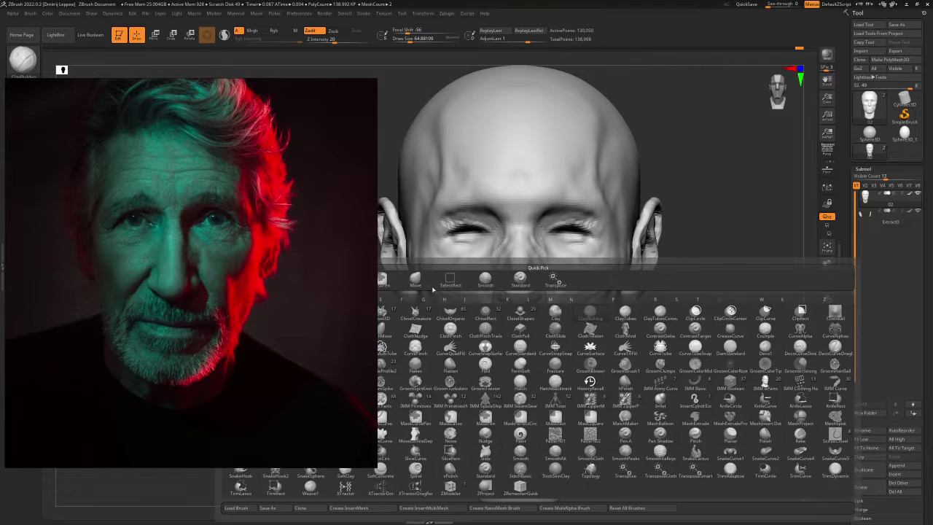
key("m")
key("v")
key("bracketleft")
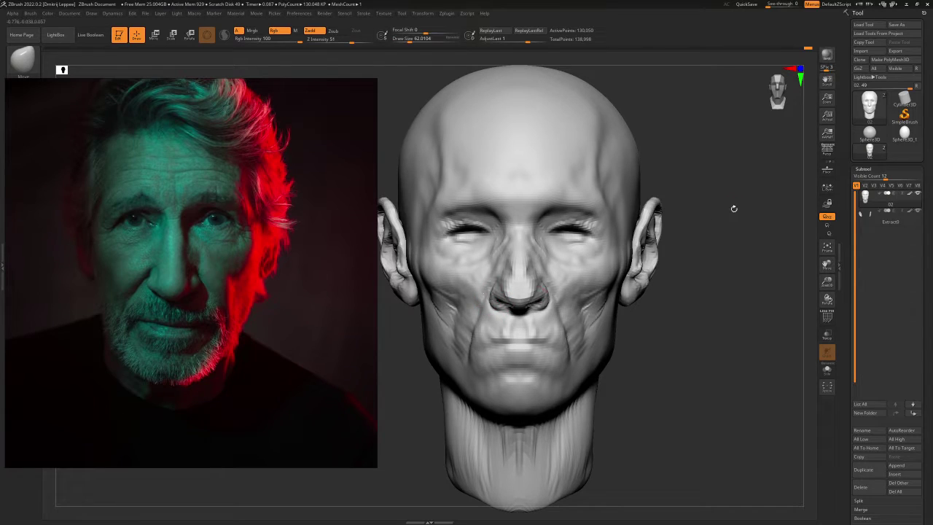
left_click_drag(734, 209, 721, 215)
key("bracketright")
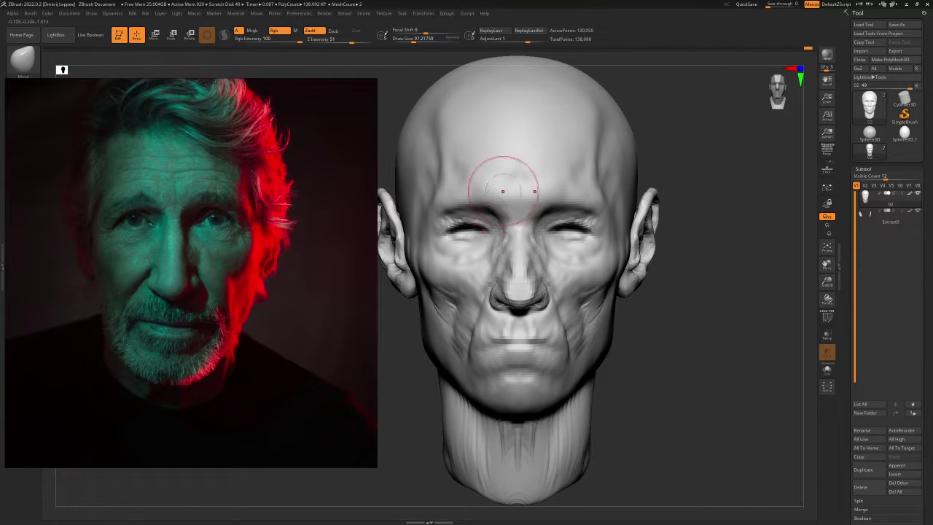
Build up the inner eye corners with ClayBuildup at a draw size of about 16
key("b")
key("c")
key("b")
key("s")
left_click_drag(475, 166, 458, 179)
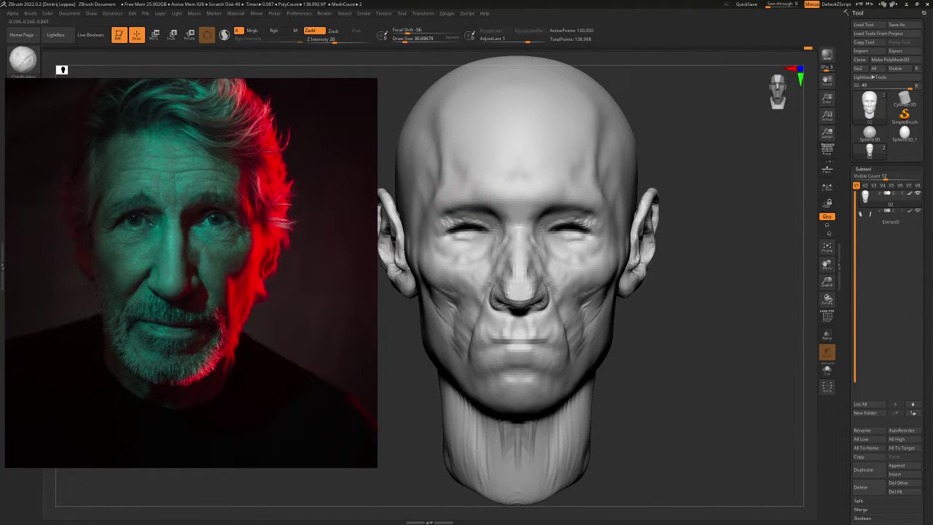
key("s")
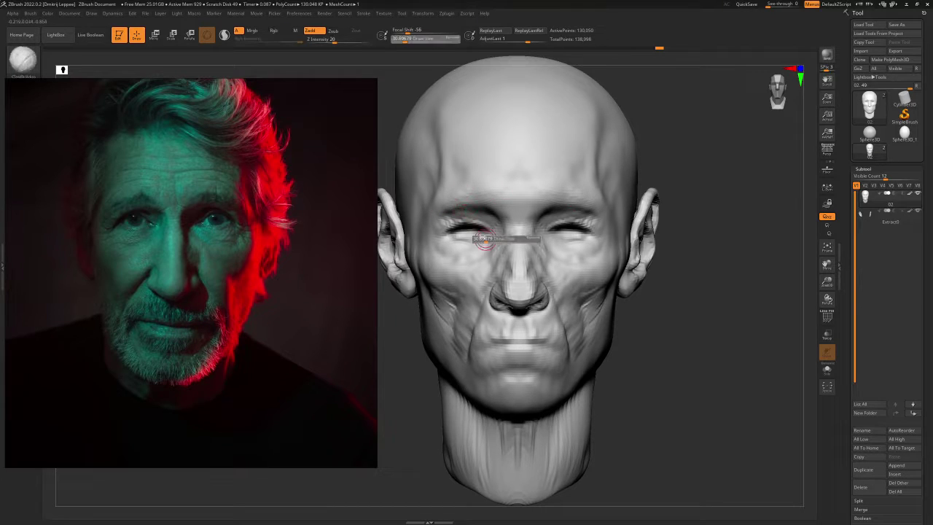
mouse_move(481, 239)
left_mouse_down()
mouse_move(459, 238)
mouse_move(487, 232)
left_mouse_up()
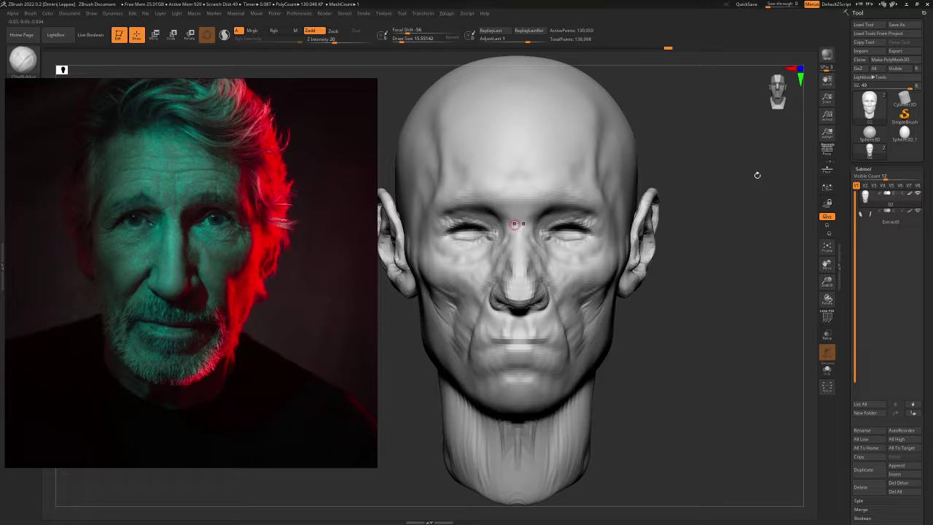
Build up the upper eyelids and the fold below the brows with ClayBuildup at a draw size of about 33
left_click_drag(756, 173, 705, 176)
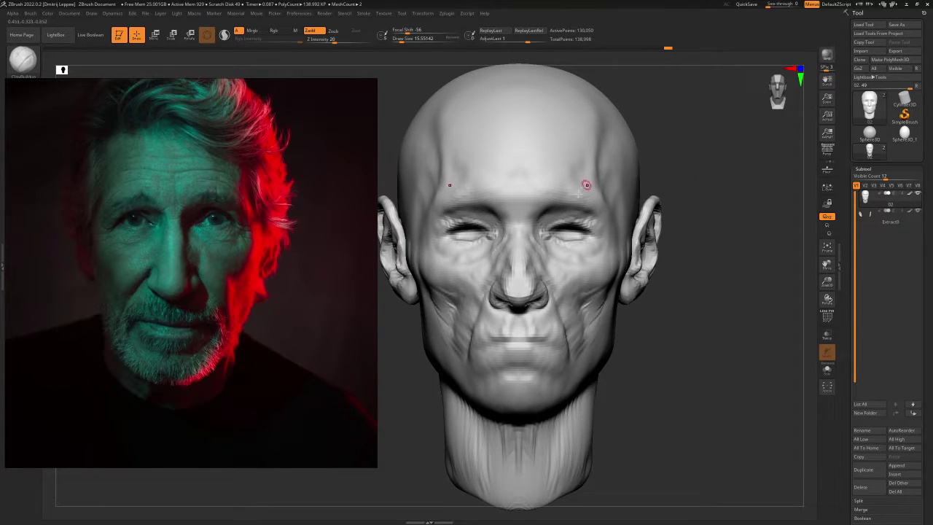
key("s")
left_click(576, 217)
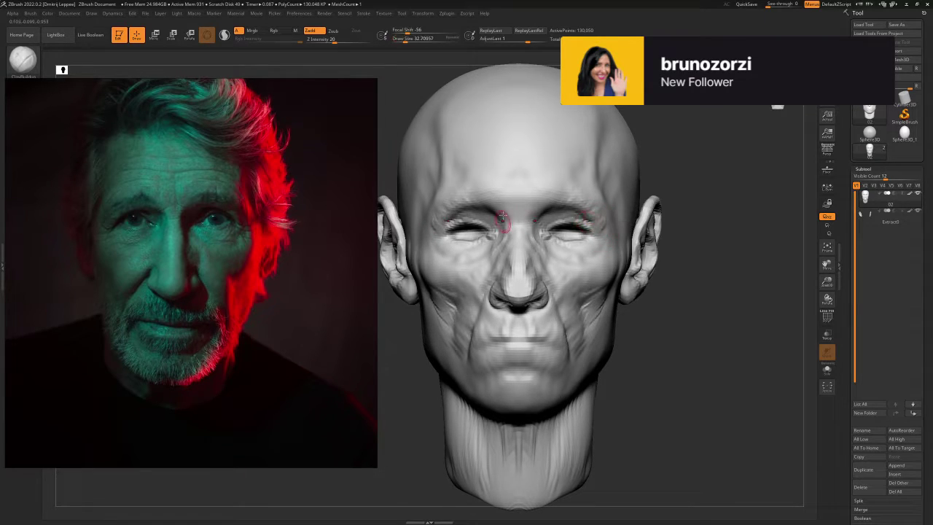
left_click_drag(469, 216, 494, 210)
Carve the upper eyelid creases and the lines under the eyes with DamStandard at a draw size of about 29
key("b")
key("d")
key("s")
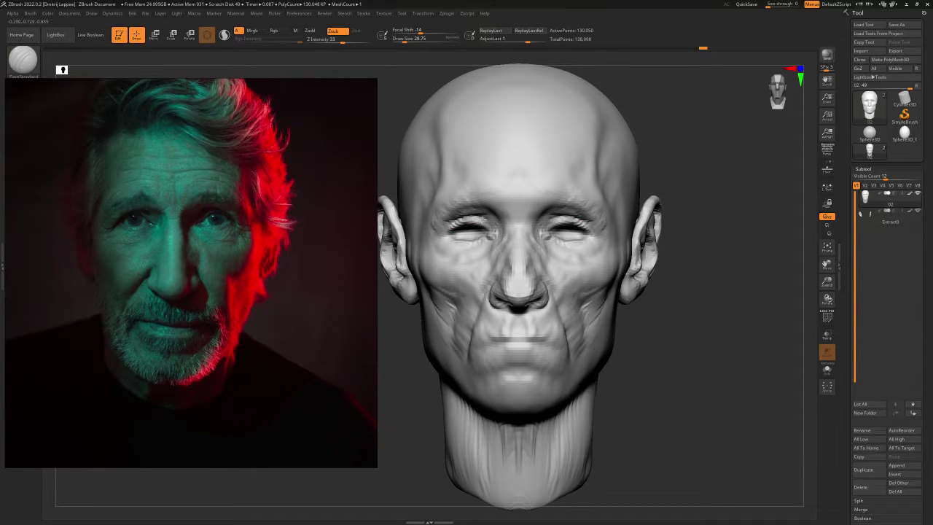
mouse_move(472, 220)
left_mouse_down()
mouse_move(498, 231)
mouse_move(463, 239)
left_mouse_up()
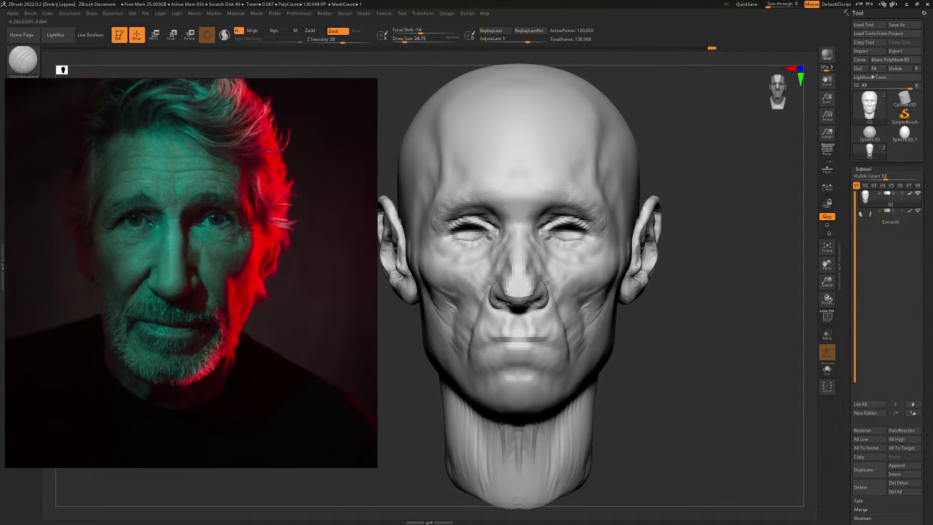
left_click_drag(489, 243, 491, 237)
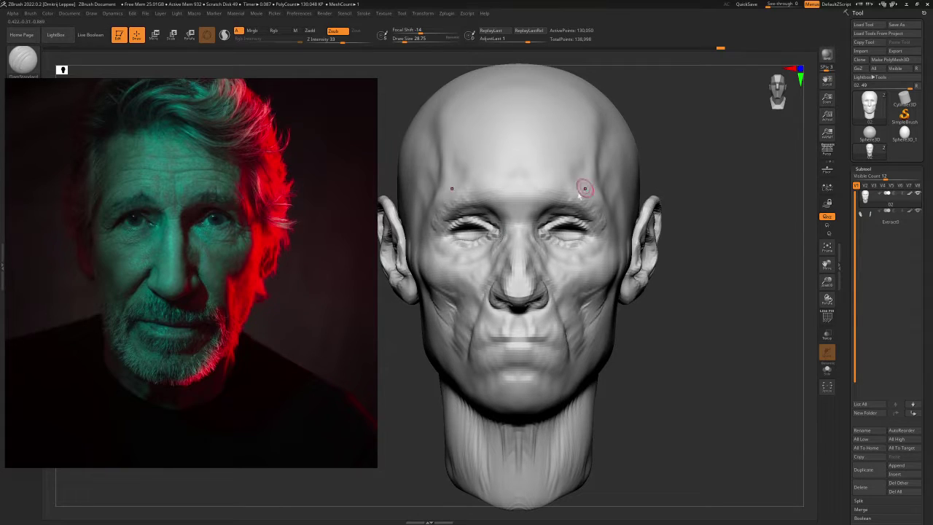
Reshape the sides of the nose bridge beside the inner eye corners with the Move brush
key("b")
key("m")
key("v")
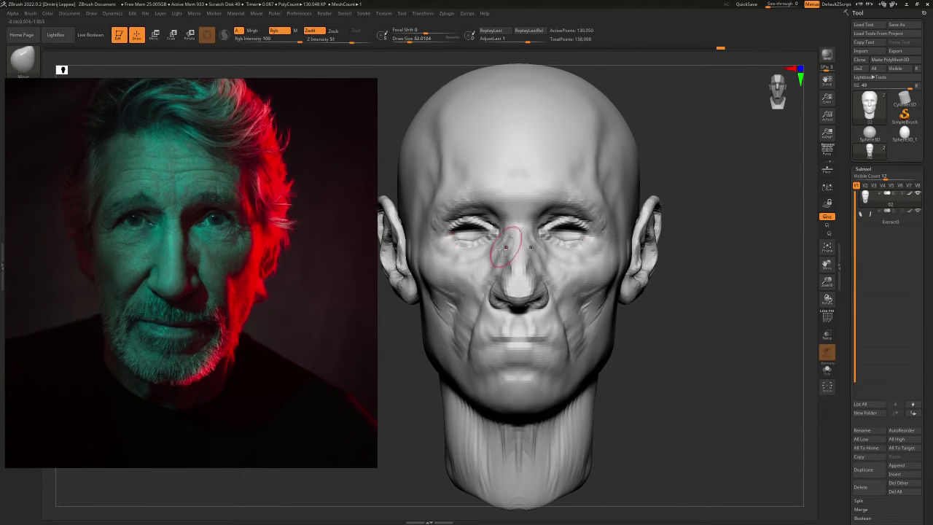
left_click_drag(503, 245, 510, 237)
Build up the inner eye sockets beside the nose bridge with the ClayBuildup brush
key("b")
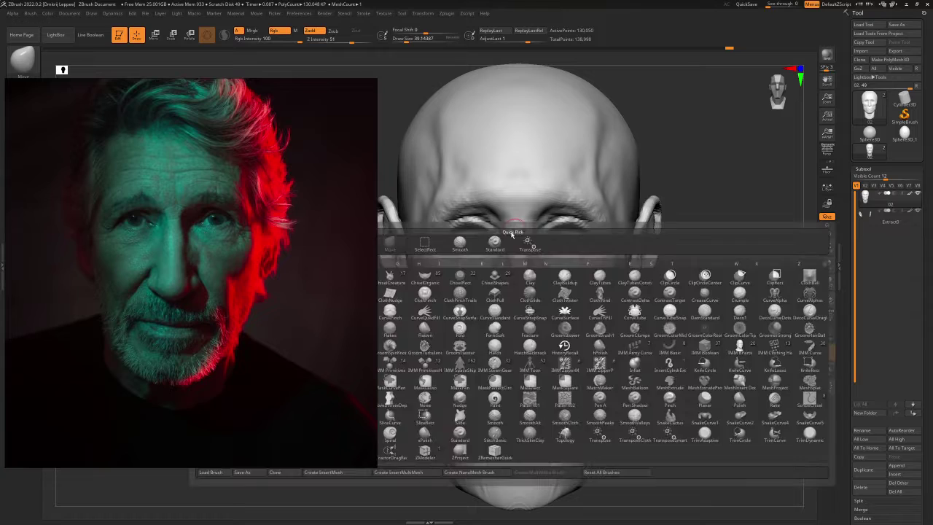
key("c")
key("b")
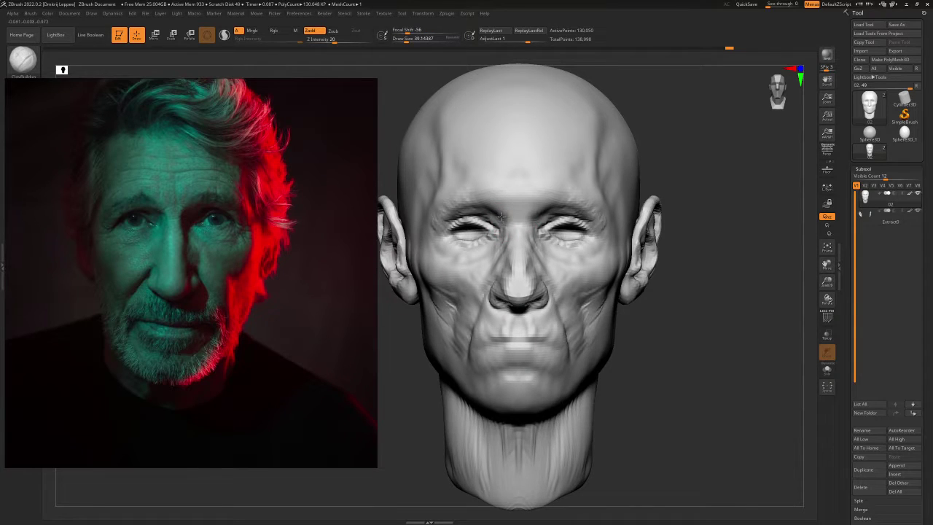